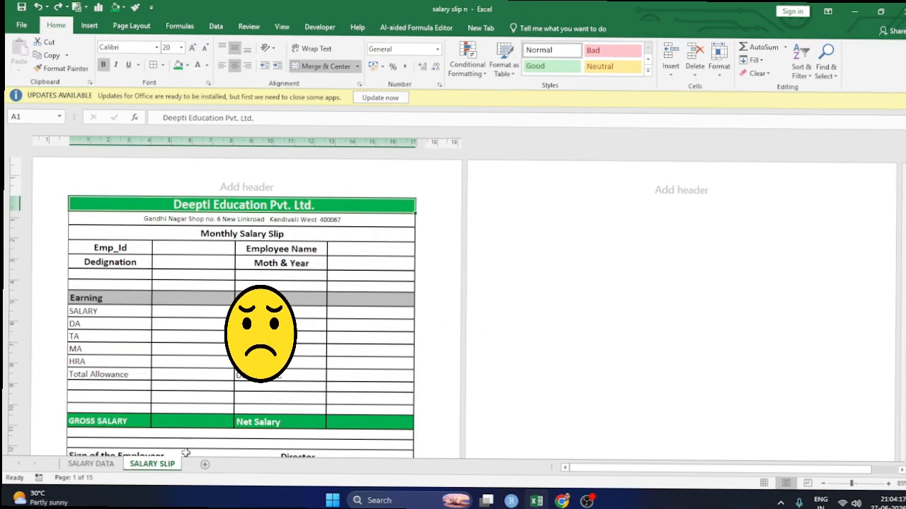
- Compare the salary slip layout with the SALARY DATA sheet and examine its employee designations, joining dates and basic salaries
click(91, 464)
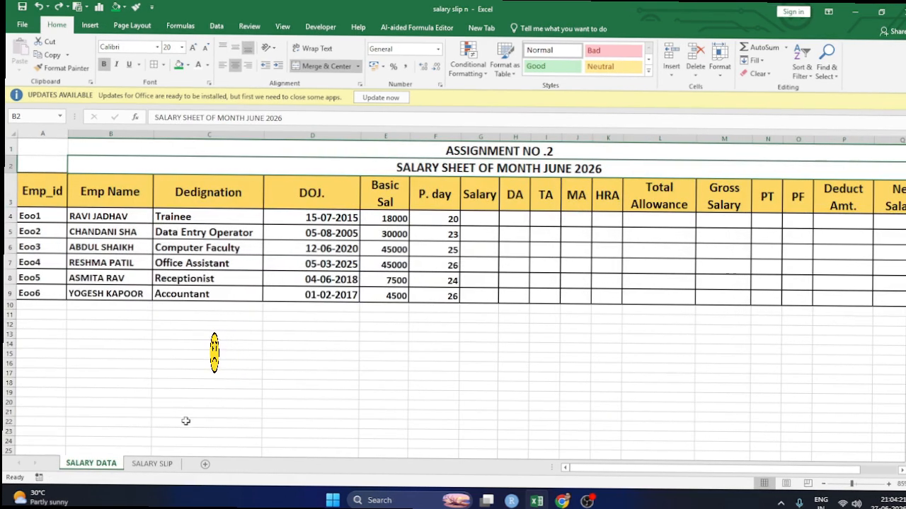
click(150, 463)
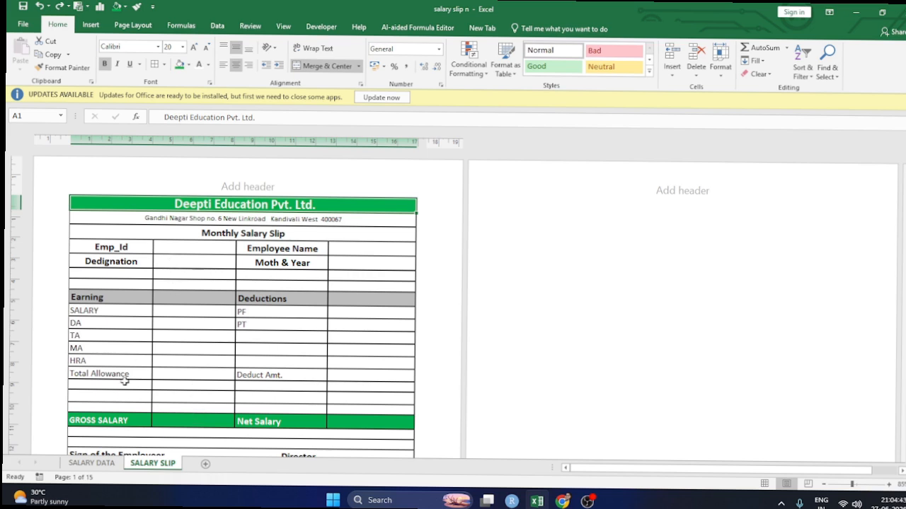
click(91, 464)
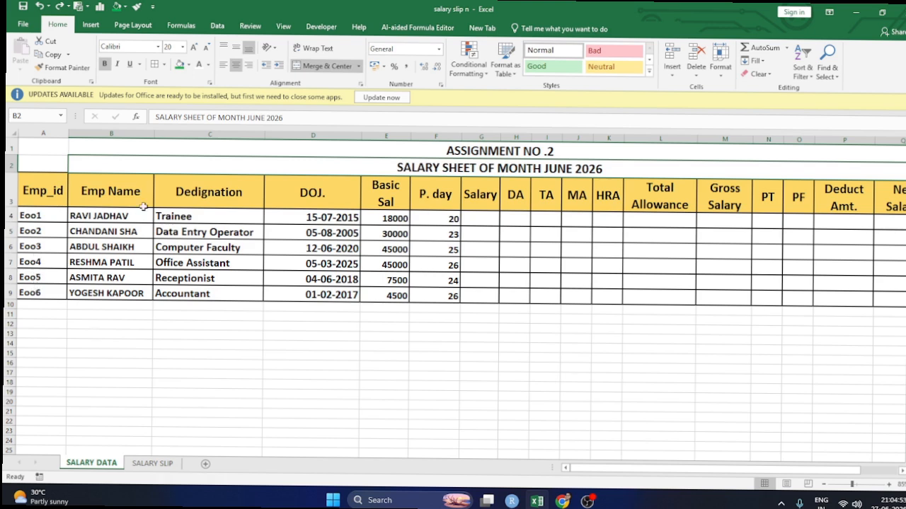
drag(192, 215, 196, 295)
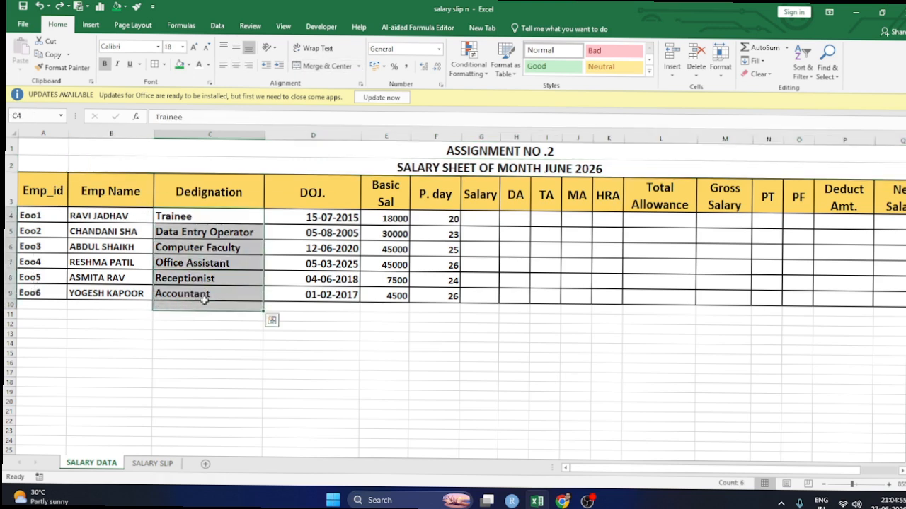
drag(326, 217, 327, 284)
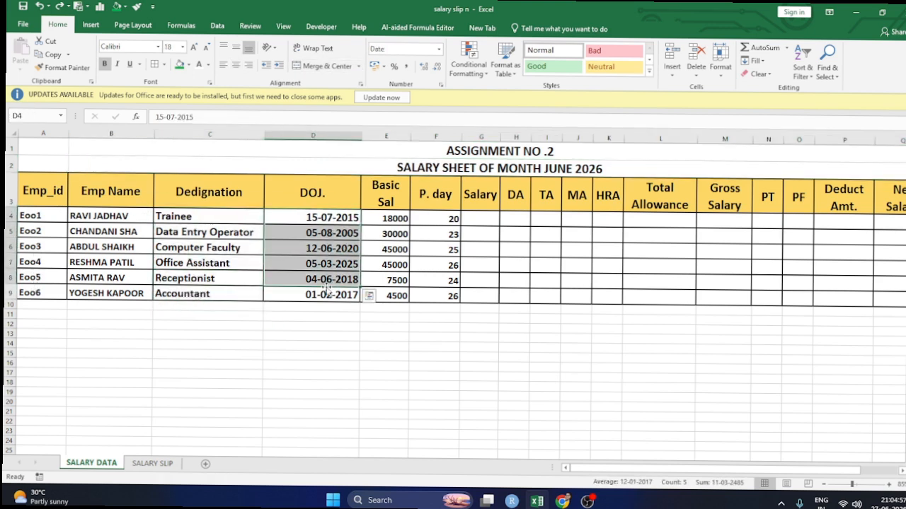
click(387, 214)
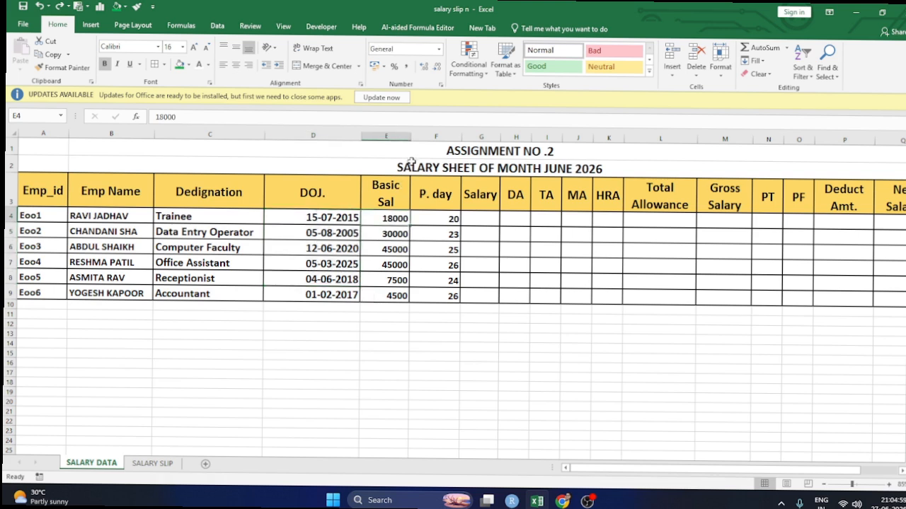
- Widen the Basic Sal column so its heading fits on one line, and select the P. day values F4:F9
drag(411, 134, 424, 133)
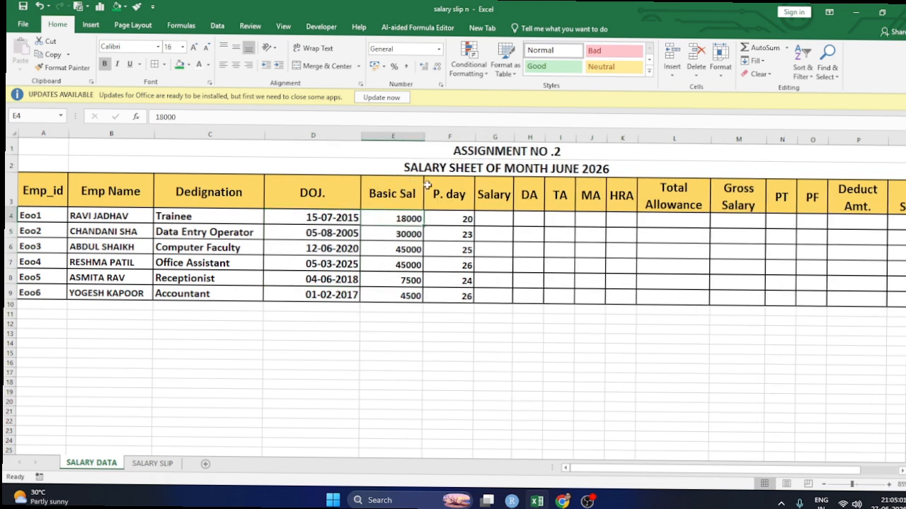
drag(452, 216, 445, 295)
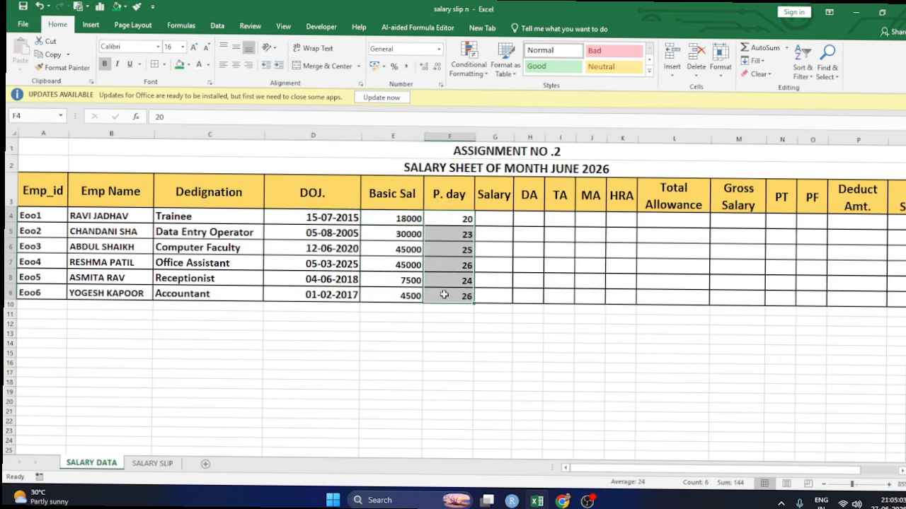
- Calculate the first employee's Salary in G4 from basic salary and present days with the formula =E4/30*F4
drag(575, 472, 600, 469)
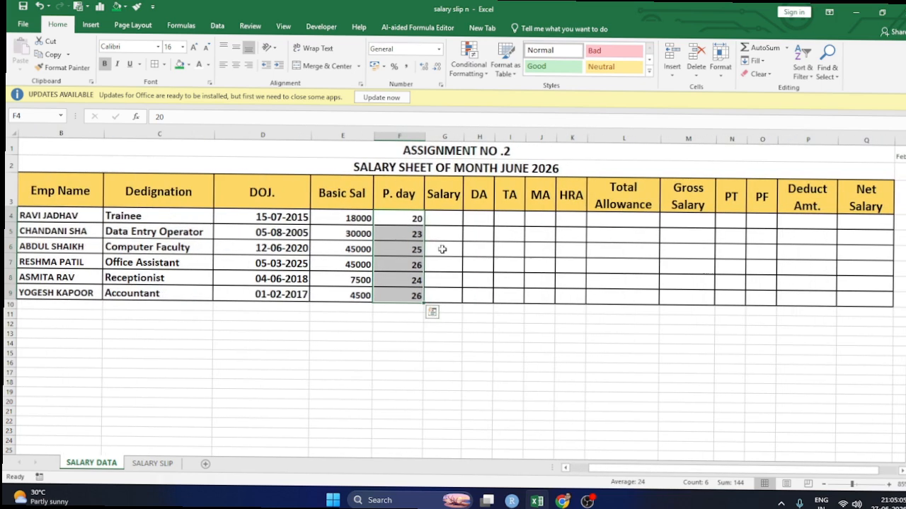
key(Right)
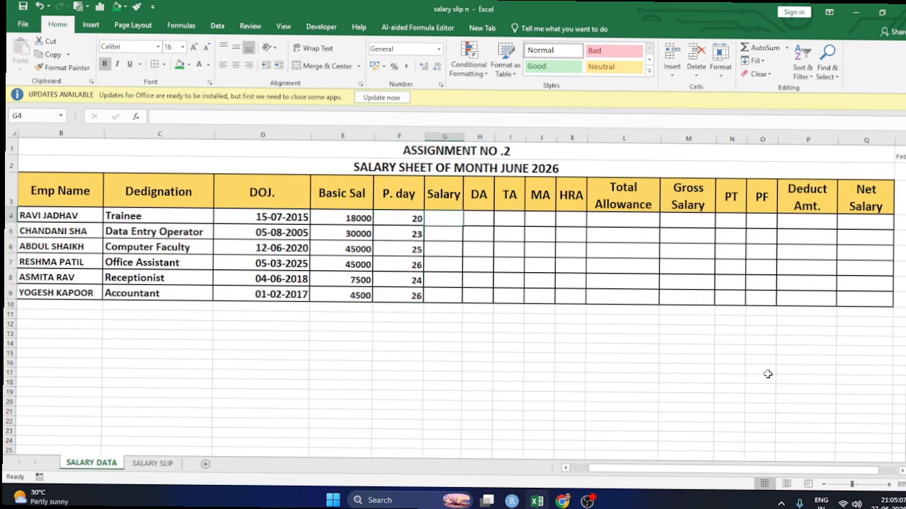
text(=)
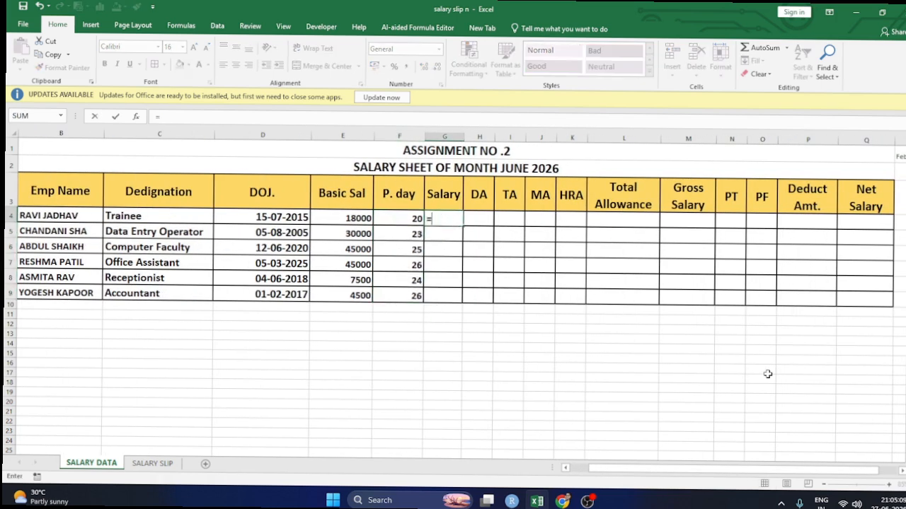
click(340, 213)
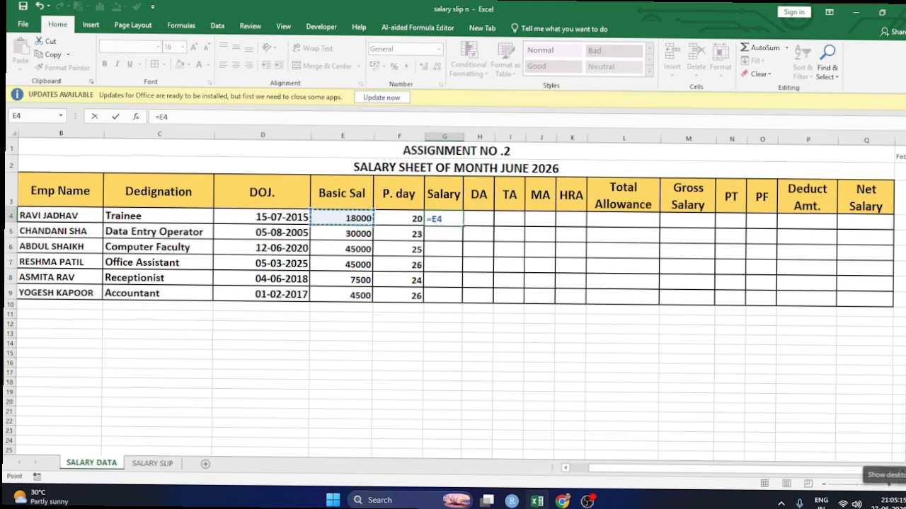
text(/30)
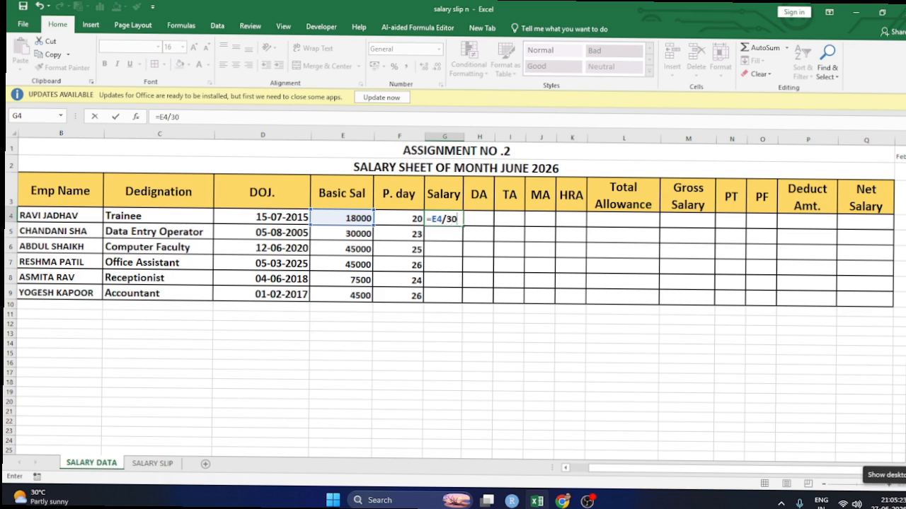
text(*)
click(400, 220)
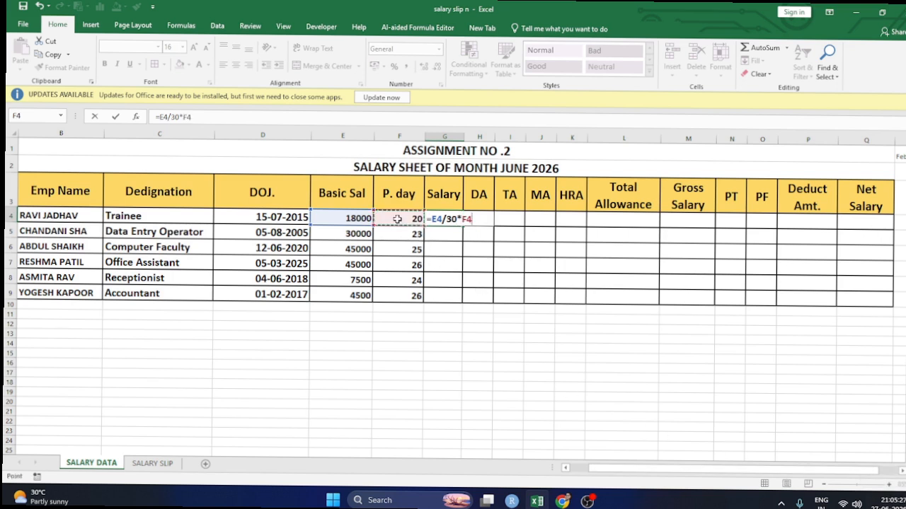
key(Return)
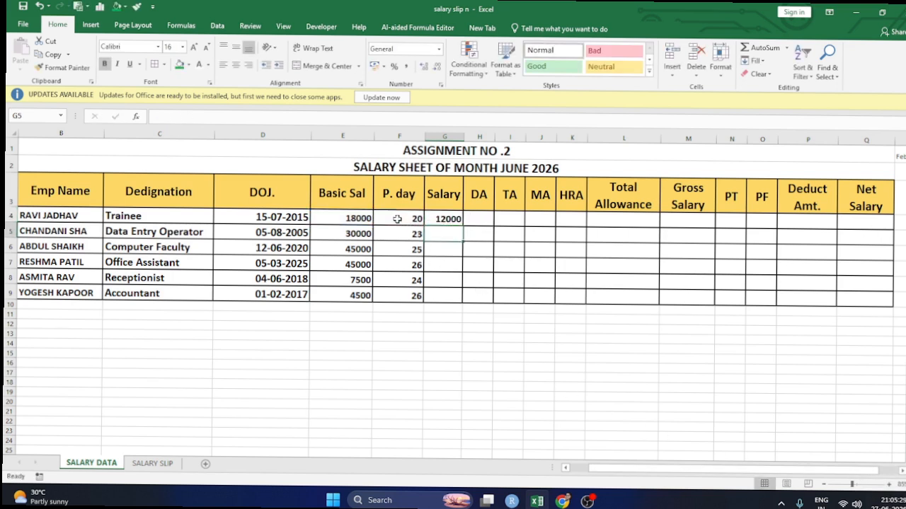
- Fill the Salary formula from G4 down to G9 and slightly widen the Salary column
click(455, 219)
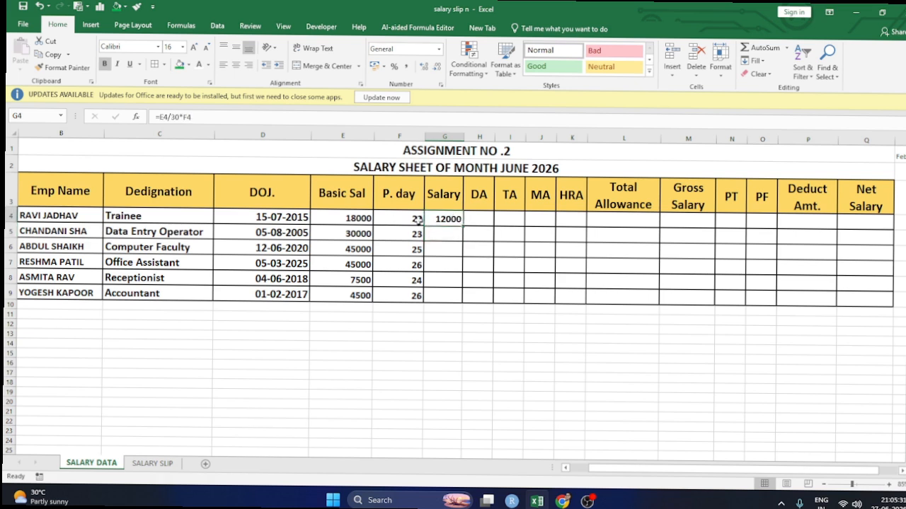
drag(463, 228, 457, 306)
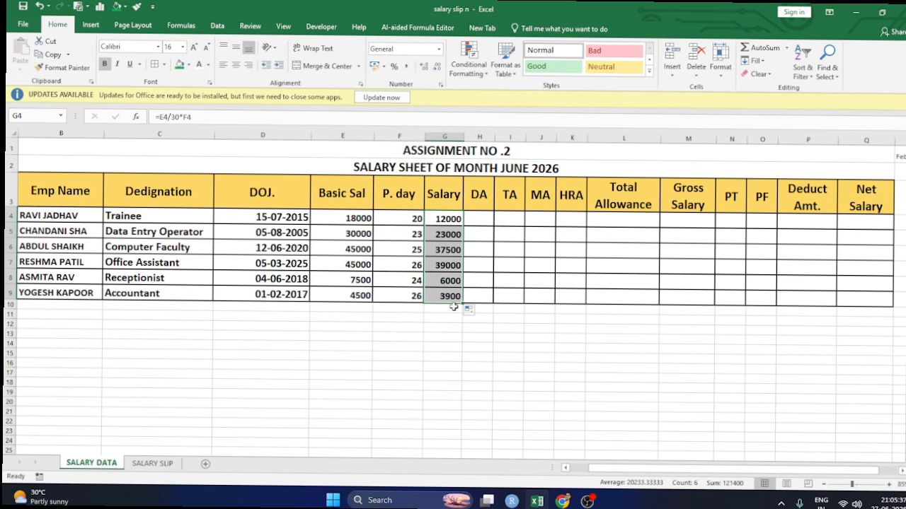
drag(466, 137, 471, 137)
- Enter the allowance rates in row 11 below the table: 10% for DA and TA, 12% for MA and HRA
click(485, 316)
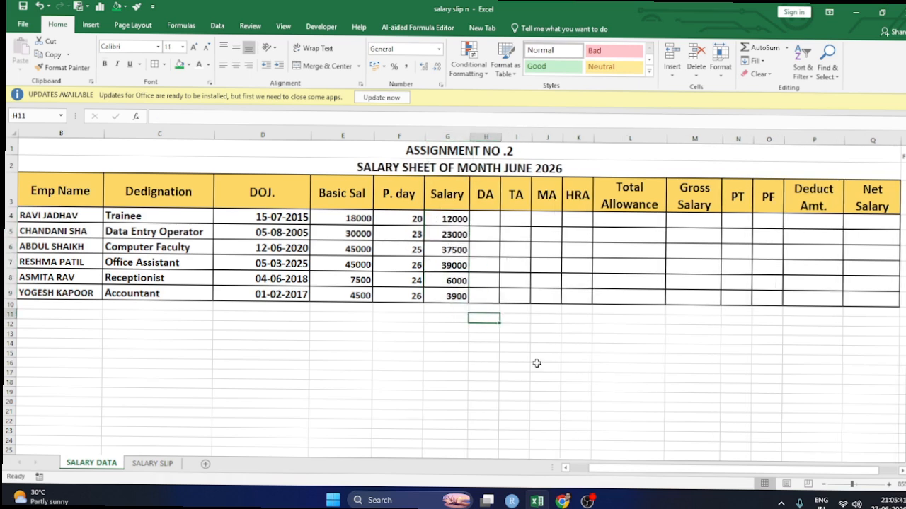
text(10)
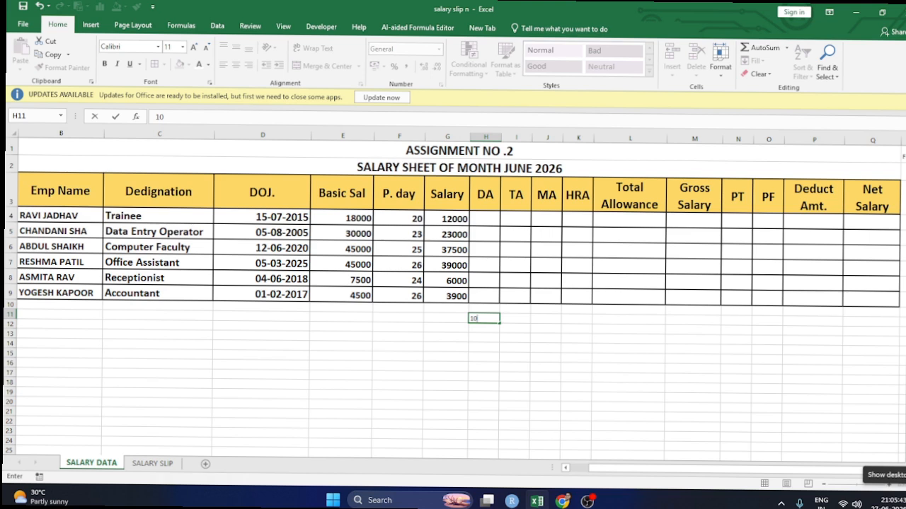
key(Tab)
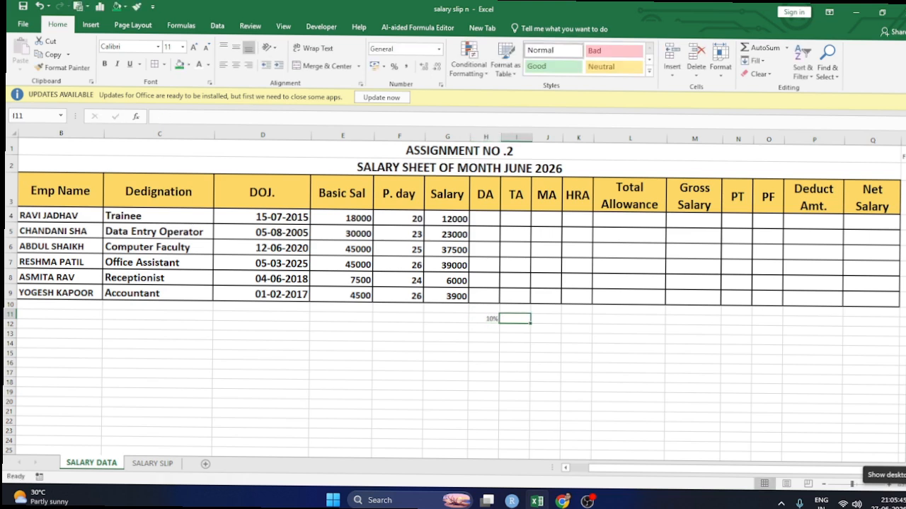
text(10)
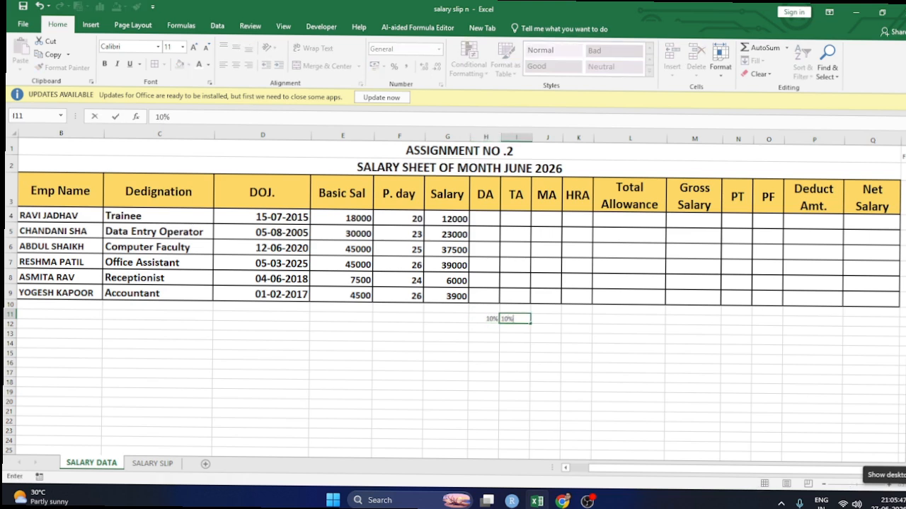
text(%)
key(Tab)
text(12)
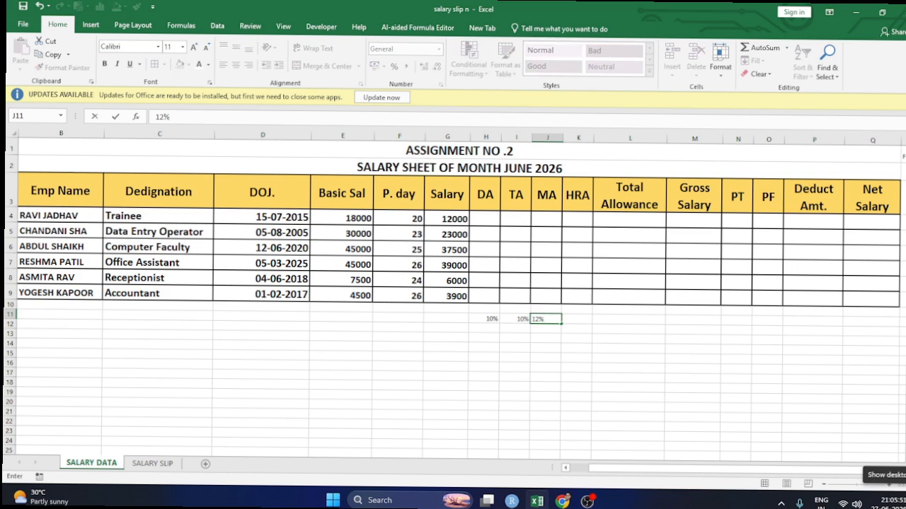
text(%)
key(Tab)
text(12)
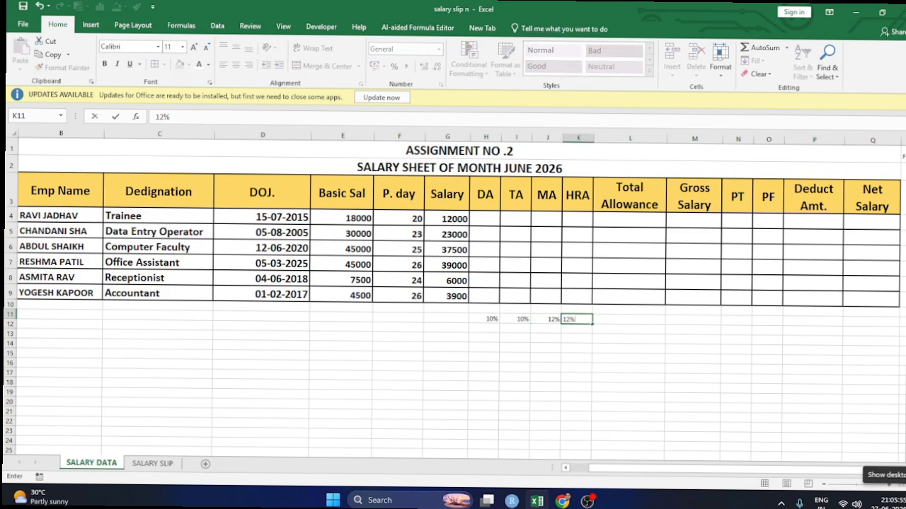
text(%)
key(Tab)
- Enter the 12% PF rate in O11, below the PF column
key(Tab)
key(Tab)
key(Tab)
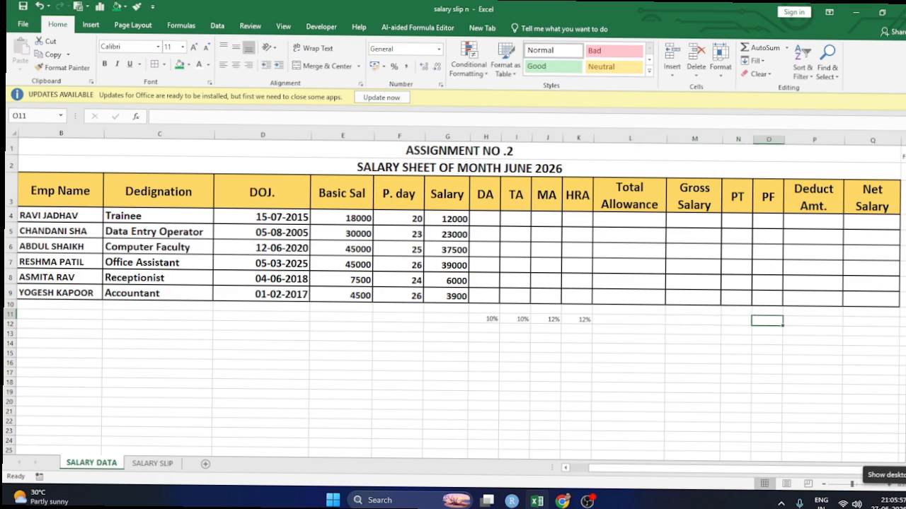
text(12)
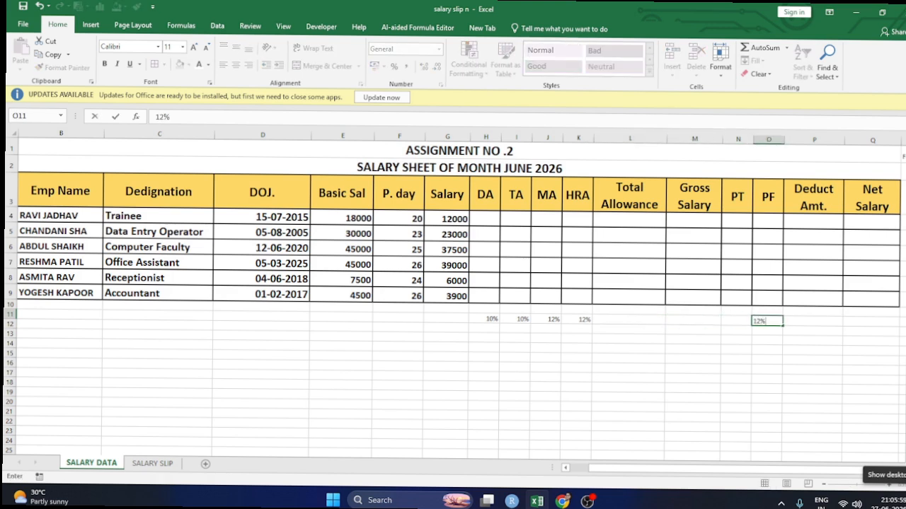
- Calculate the first employee's DA in H4 by multiplying basic salary by the DA rate, using =E4*H11
click(488, 221)
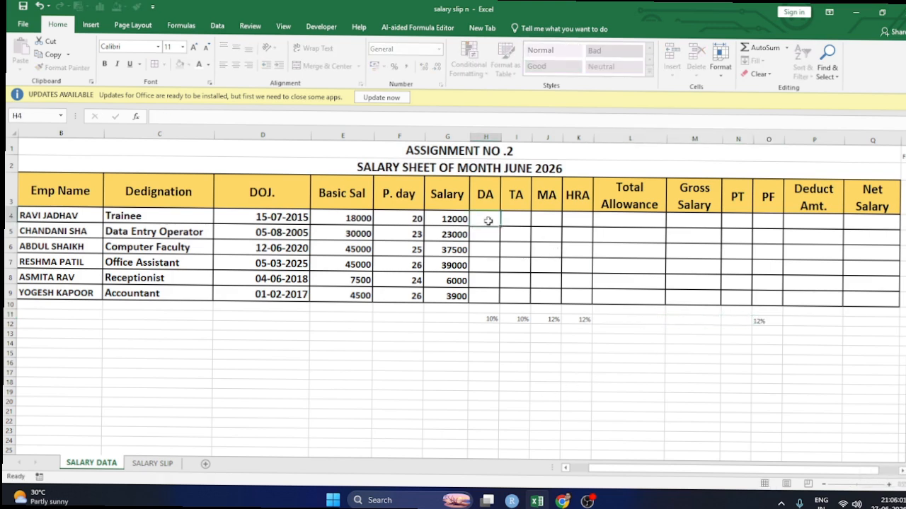
text(=)
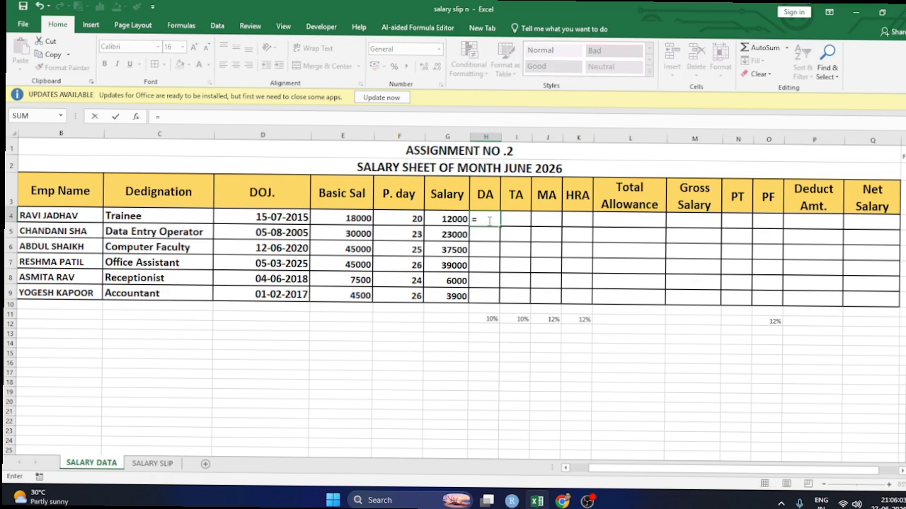
click(340, 213)
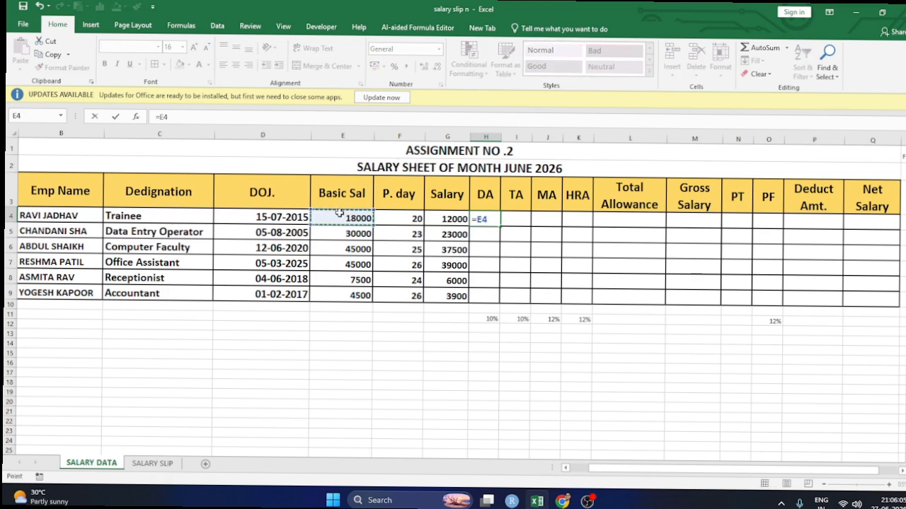
text(*)
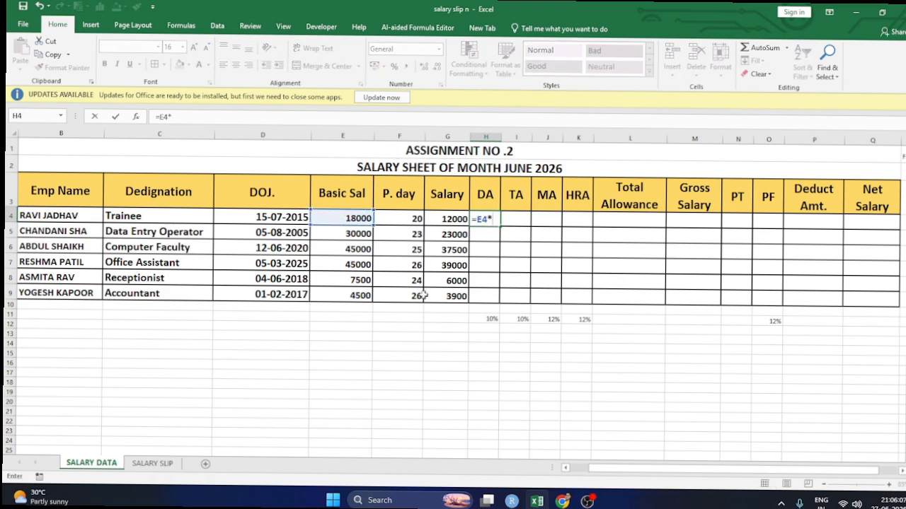
click(487, 320)
key(Return)
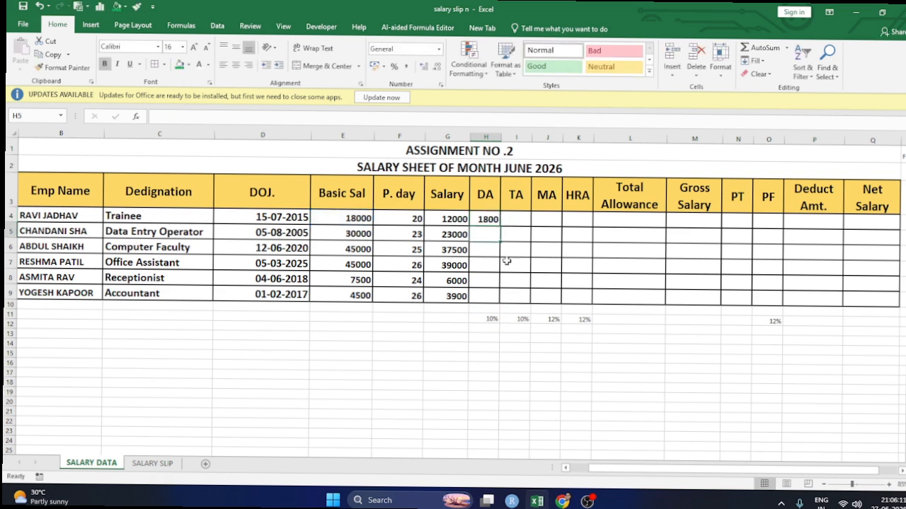
- Calculate the first employee's TA in I4 as 10% of basic salary with the formula =E4*10%
click(512, 221)
text(=)
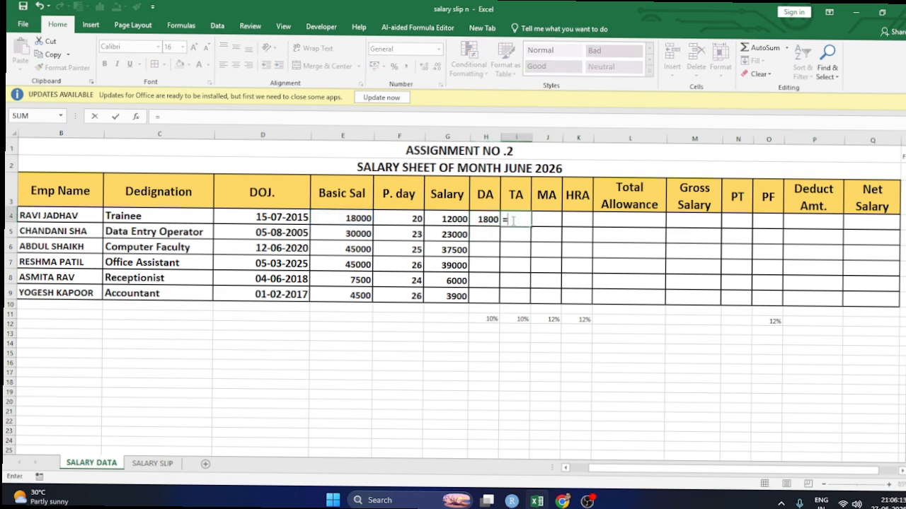
click(357, 219)
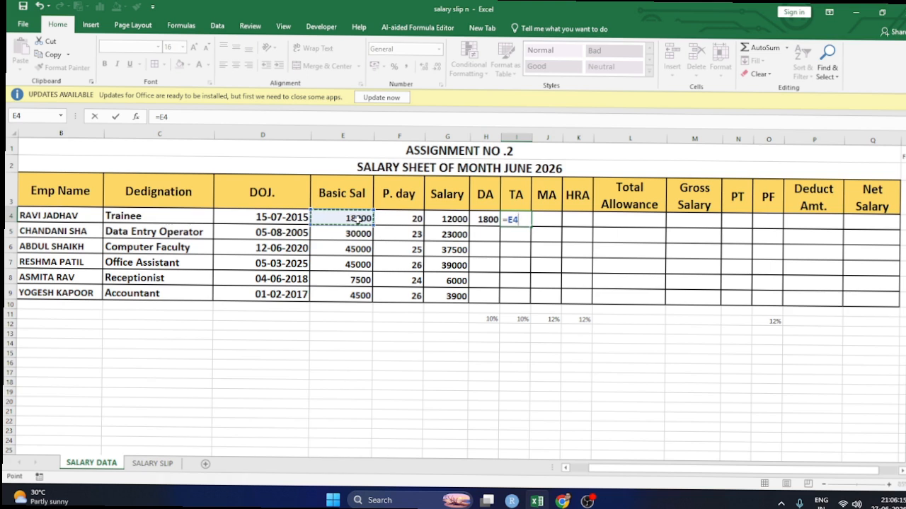
text(*10%)
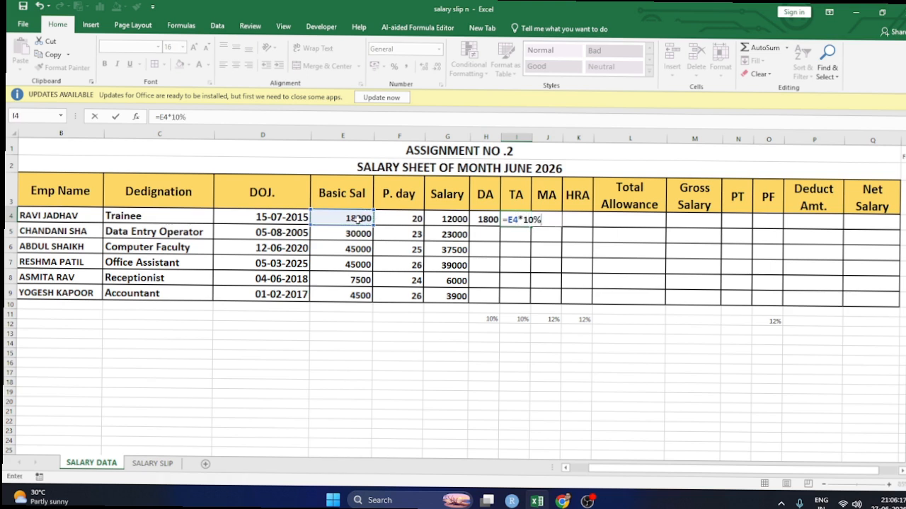
key(Return)
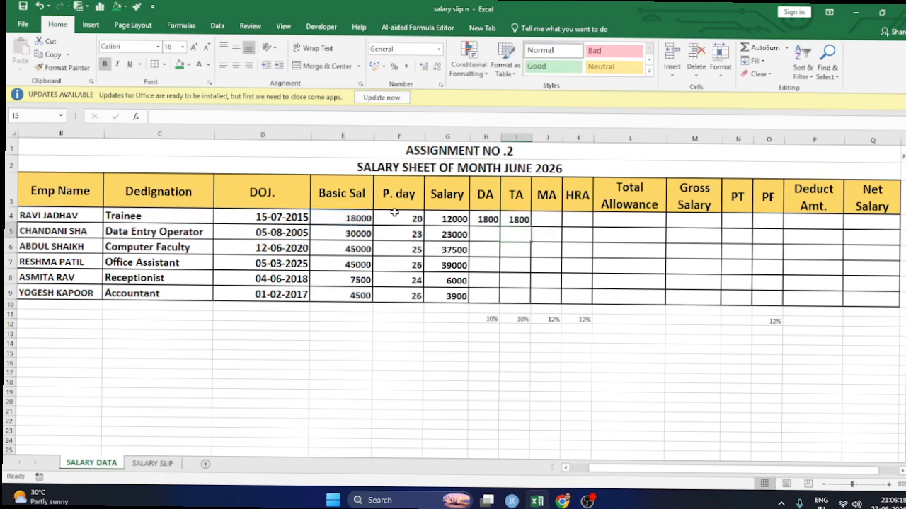
click(520, 221)
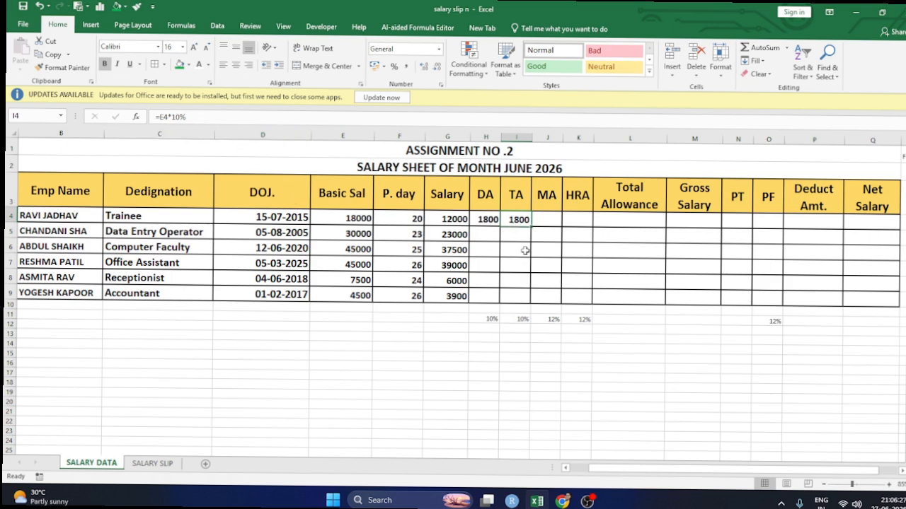
- Clear the first employee's TA formula from I4, then check the DA formula in H4 against its rate in H11
key(Delete)
click(479, 220)
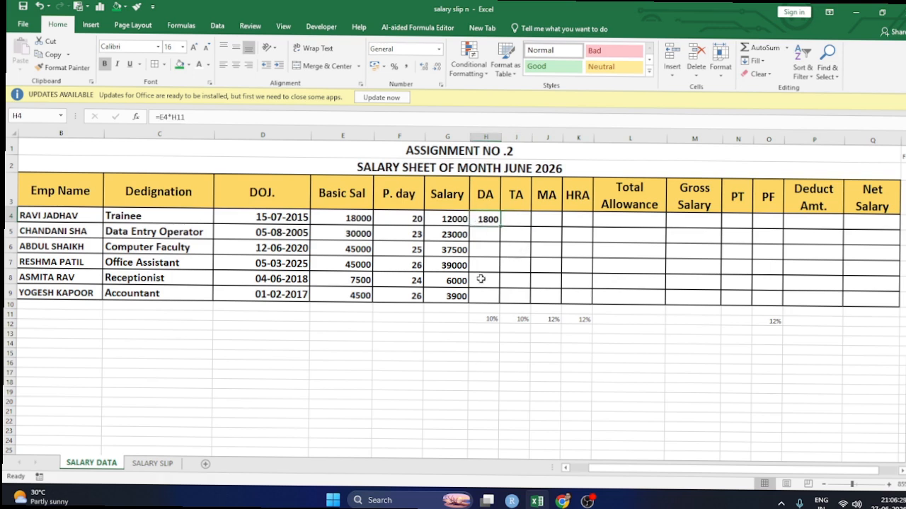
click(486, 318)
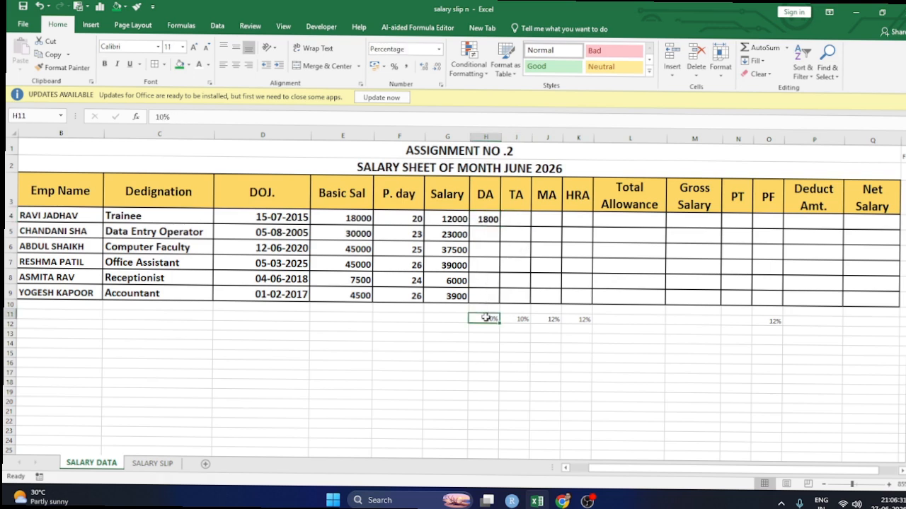
click(487, 220)
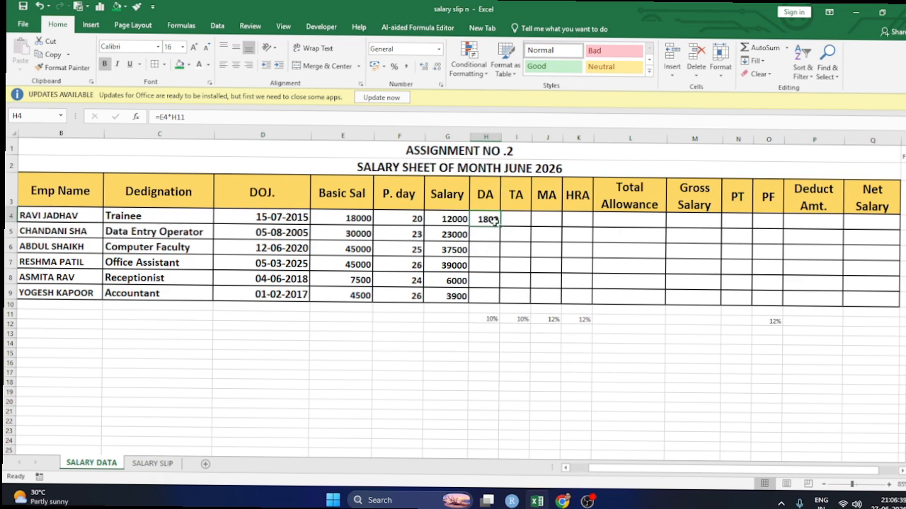
- Try filling the DA formula with its relative rate reference down to H9, then clear the copied cells
drag(500, 228, 500, 300)
drag(484, 234, 481, 297)
key(Delete)
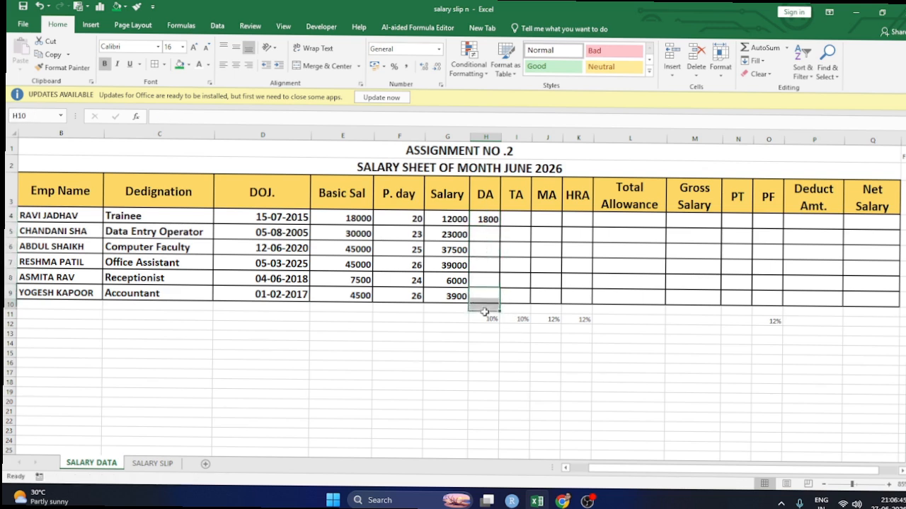
- Make the DA rate reference in H4 absolute, giving =E4*$H$11, and fill the formula down to H9
click(481, 319)
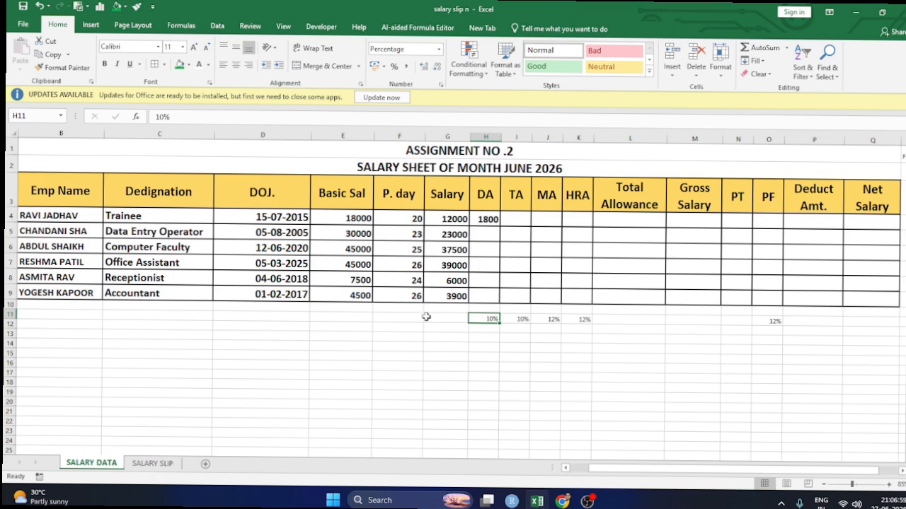
click(490, 221)
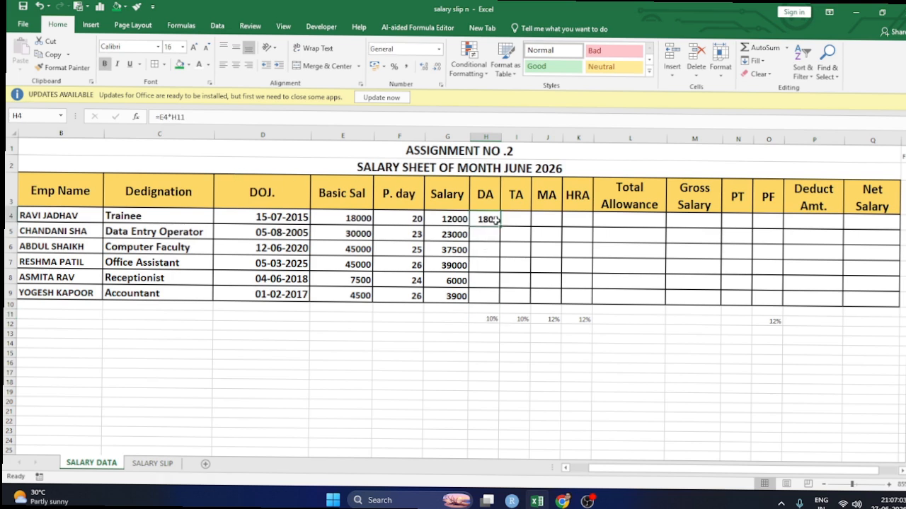
double_click(493, 220)
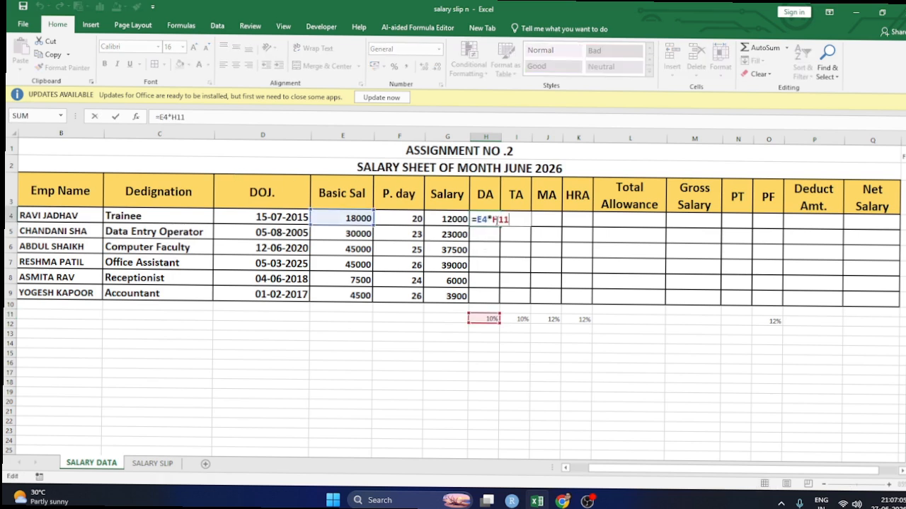
key(F4)
key(ctrl+Return)
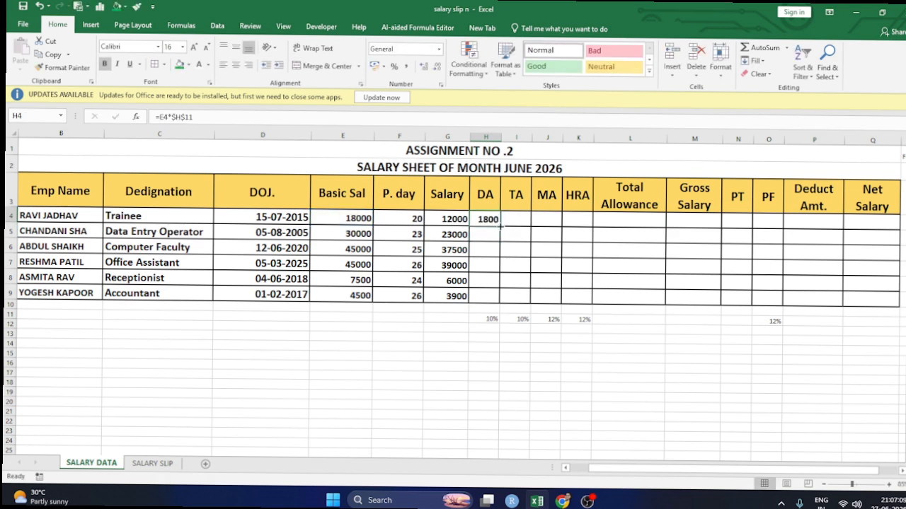
drag(492, 249, 493, 297)
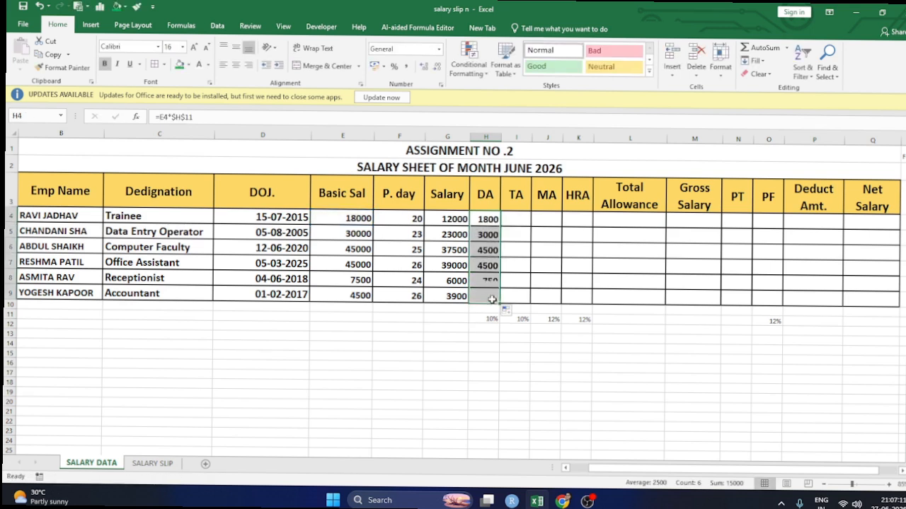
- Calculate the first employee's TA in I4 by multiplying basic salary by the TA rate, using =E4*I11
click(526, 220)
text(=)
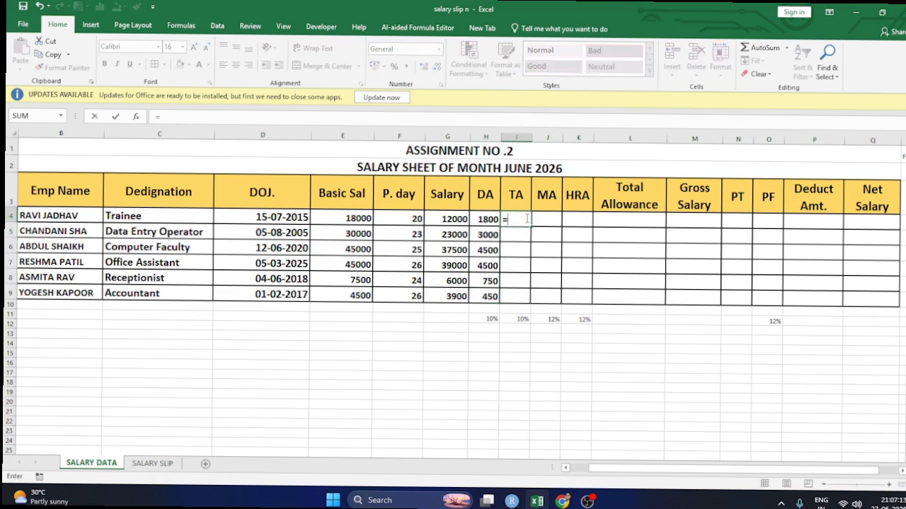
click(347, 217)
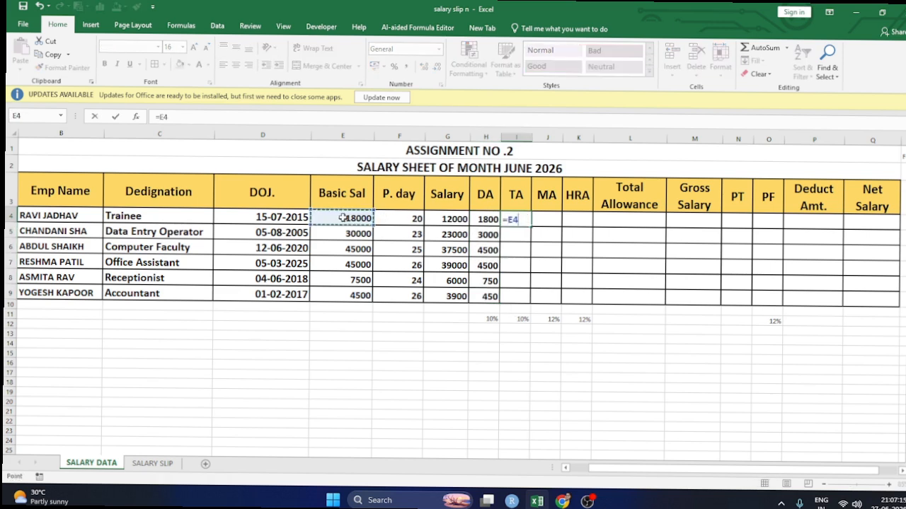
text(*)
click(521, 319)
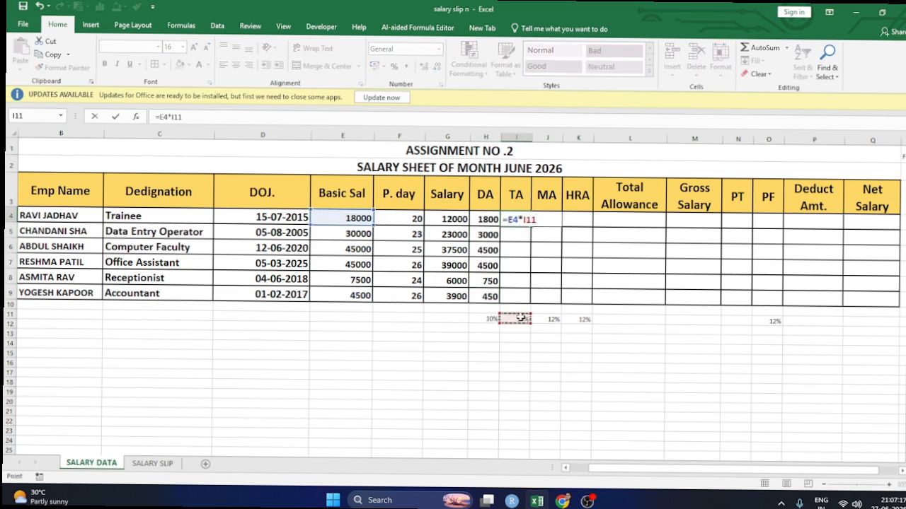
key(Return)
- Make the TA rate reference in I4 absolute, giving =E4*$I$11, and fill the formula down to I9
click(514, 218)
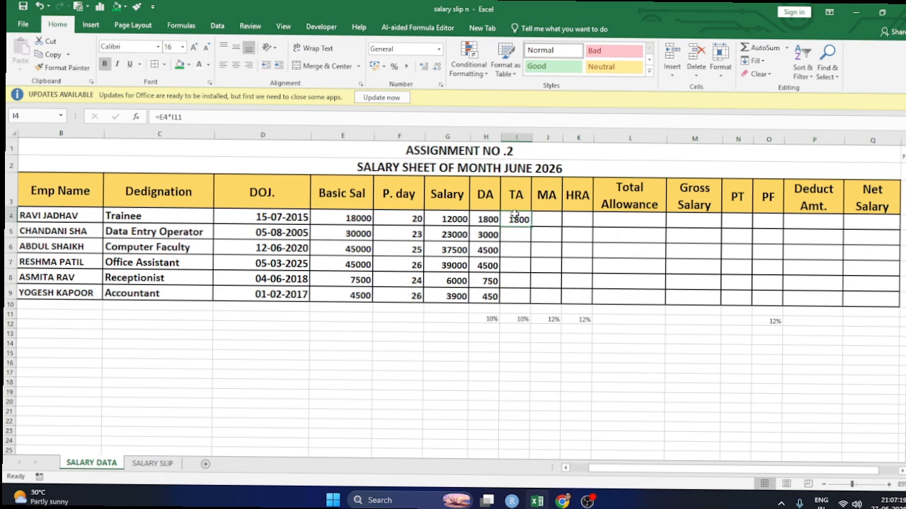
key(F2)
key(F4)
key(Return)
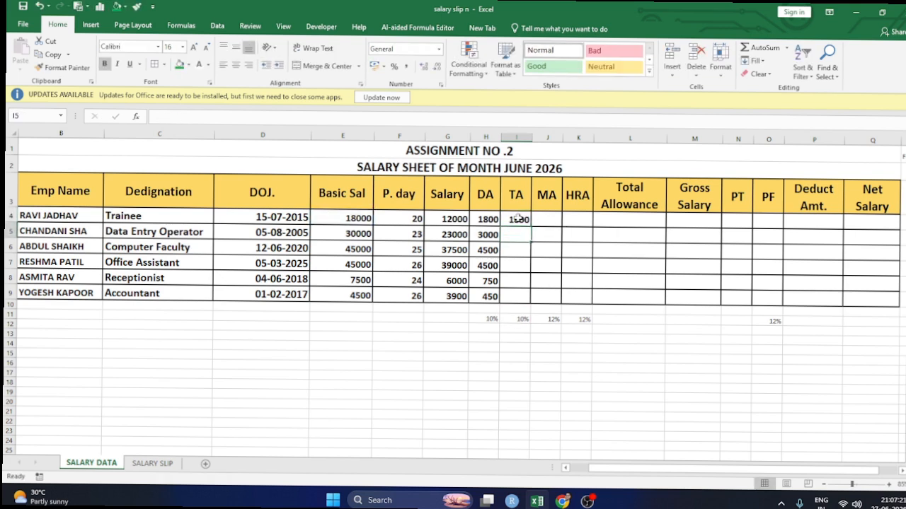
click(519, 219)
drag(530, 228, 536, 297)
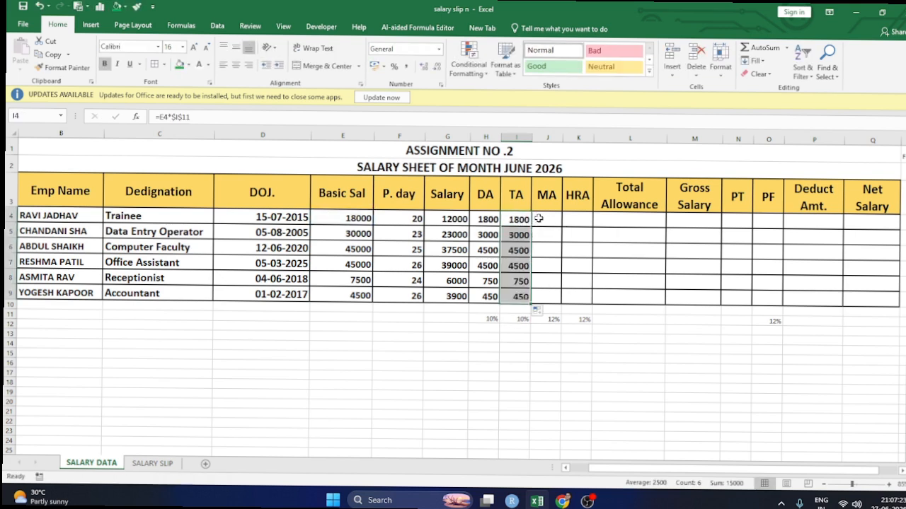
- Calculate the first employee's MA in J4 by multiplying basic salary by the MA rate, using =E4*J11
click(539, 220)
text(=)
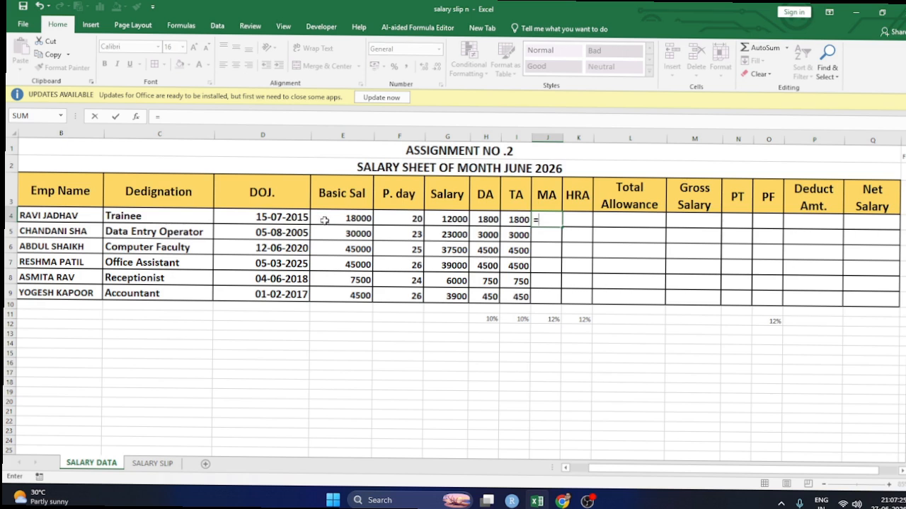
click(333, 219)
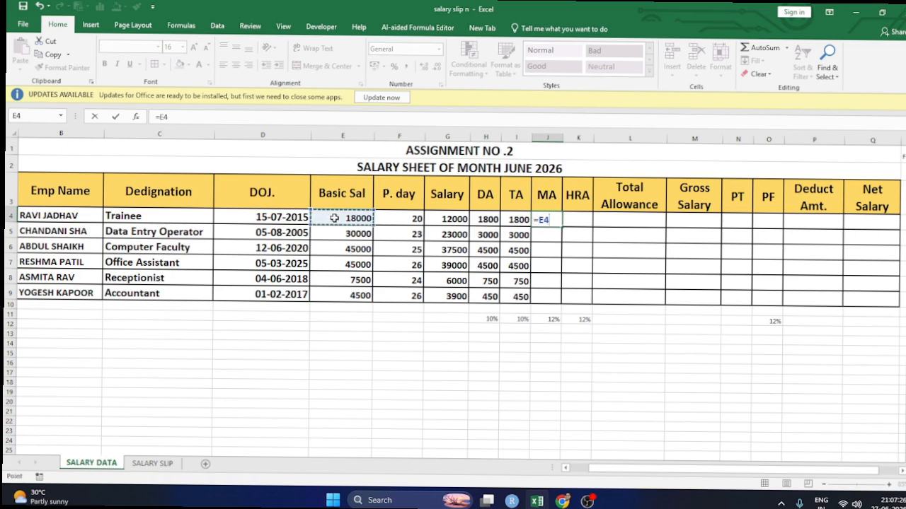
click(554, 319)
key(Return)
- Make the MA rate reference in J4 absolute, giving =E4*$J$11, and fill the formula down to J9
click(552, 216)
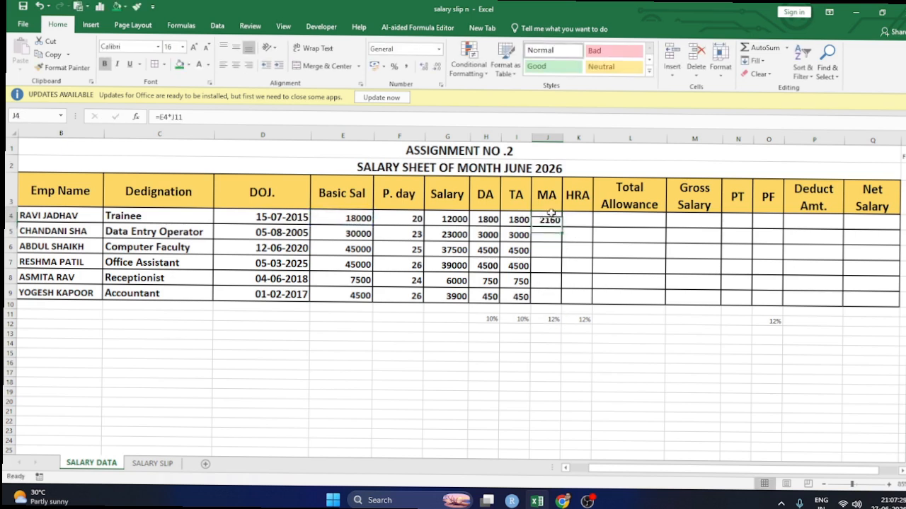
double_click(551, 216)
key(F4)
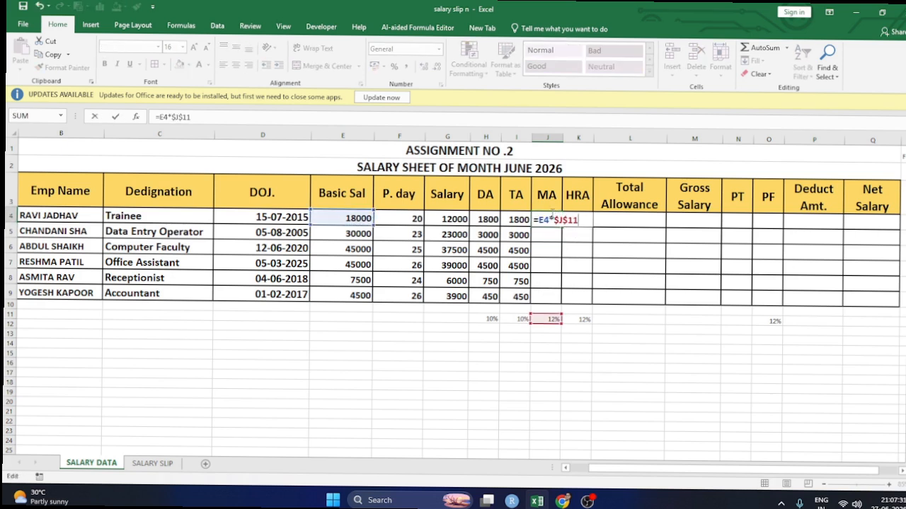
key(Return)
click(540, 220)
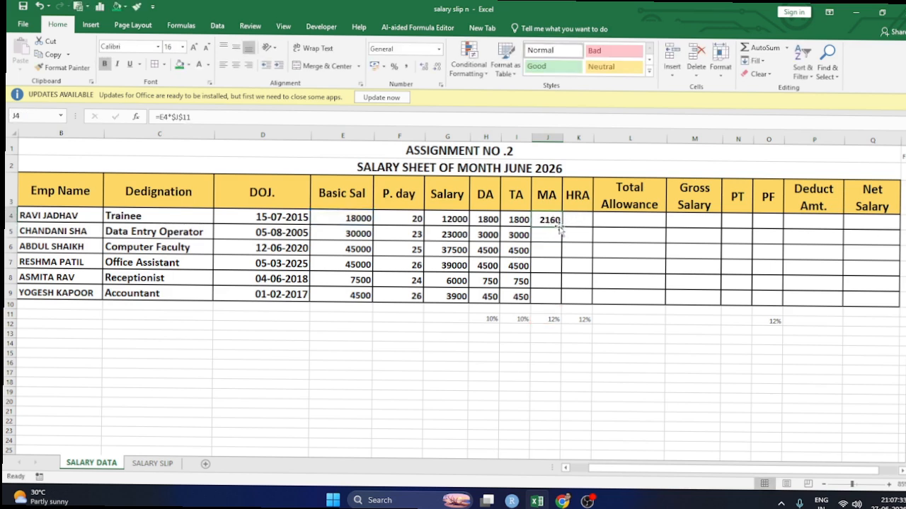
double_click(560, 228)
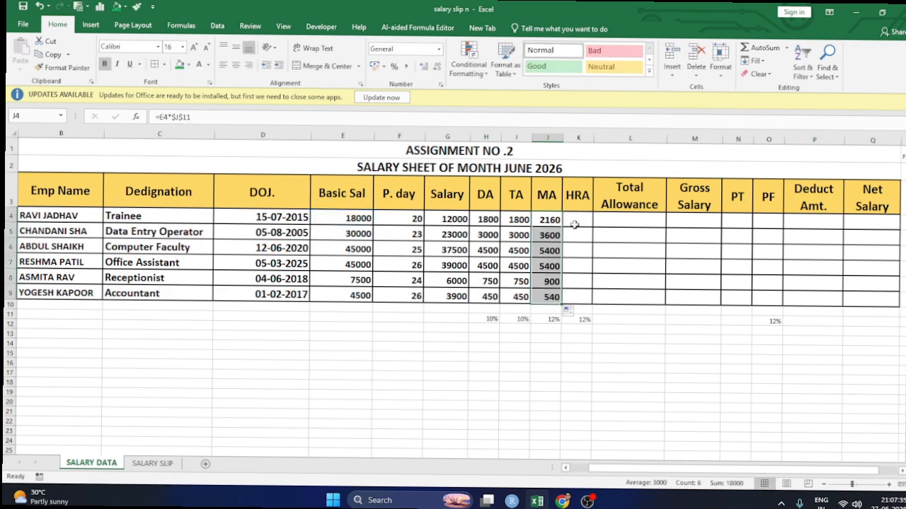
- Calculate the first employee's HRA in K4 by multiplying basic salary by the HRA rate, using =E4*K11
click(575, 224)
text(=)
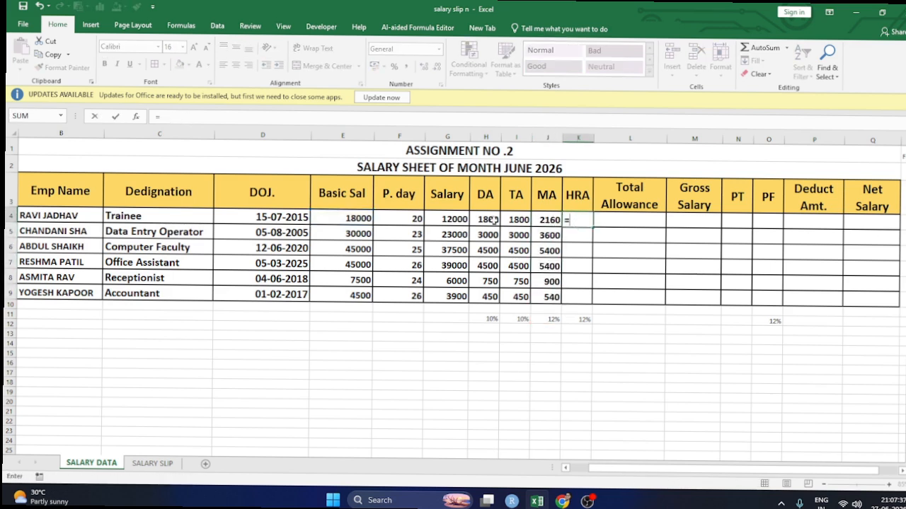
click(453, 220)
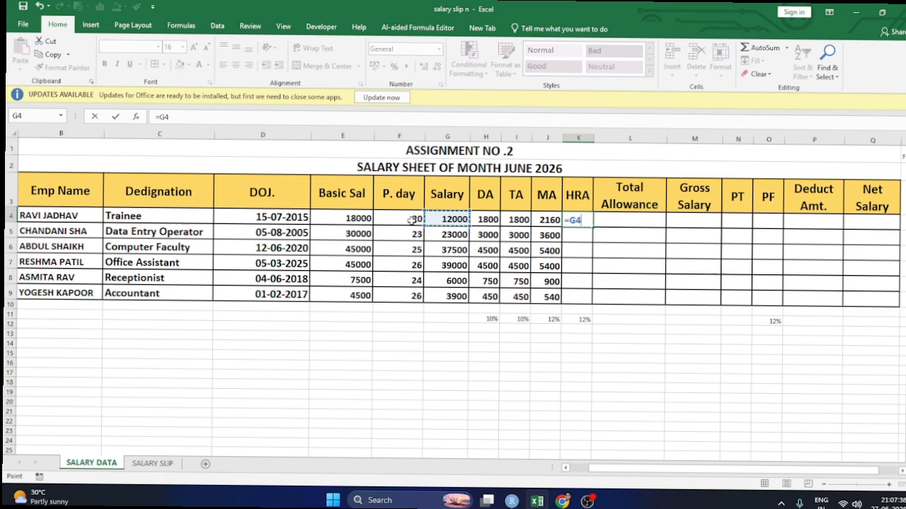
click(333, 219)
text(*)
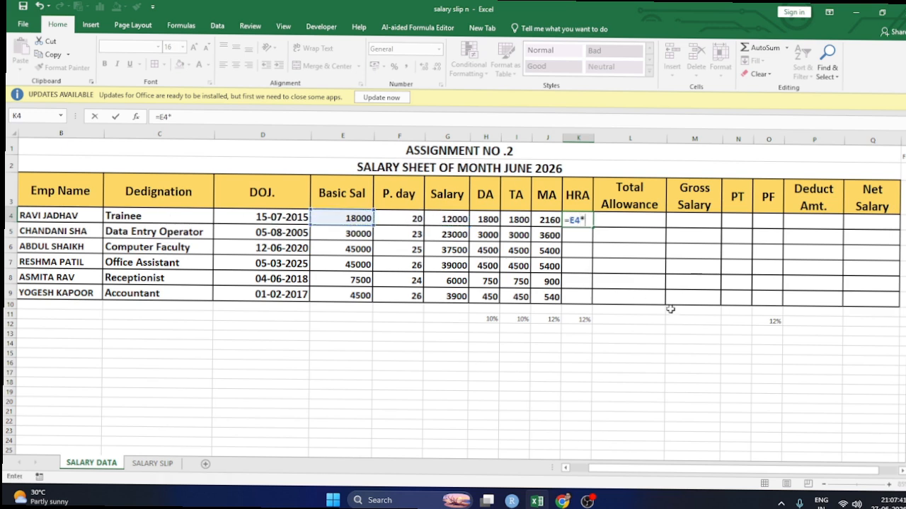
click(585, 319)
key(Return)
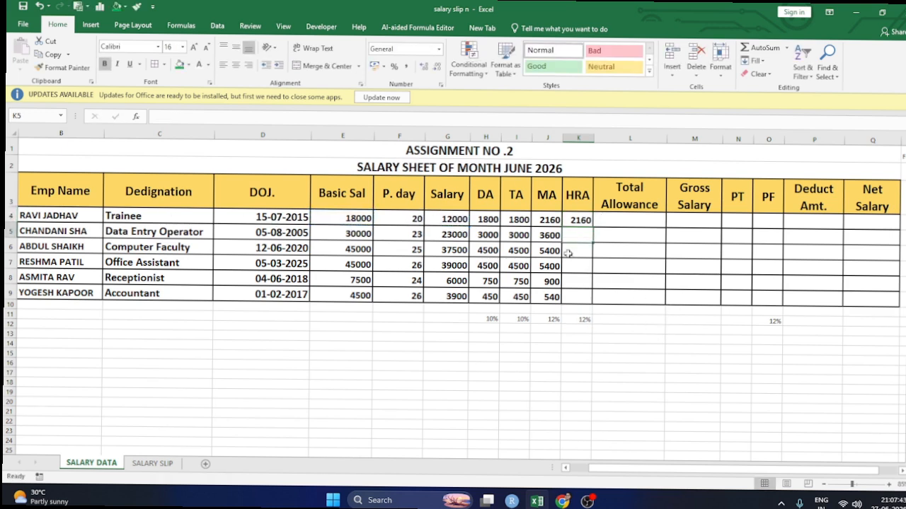
- Make the HRA rate reference K11 in K4 absolute and fill the formula down to K9
click(580, 220)
double_click(580, 220)
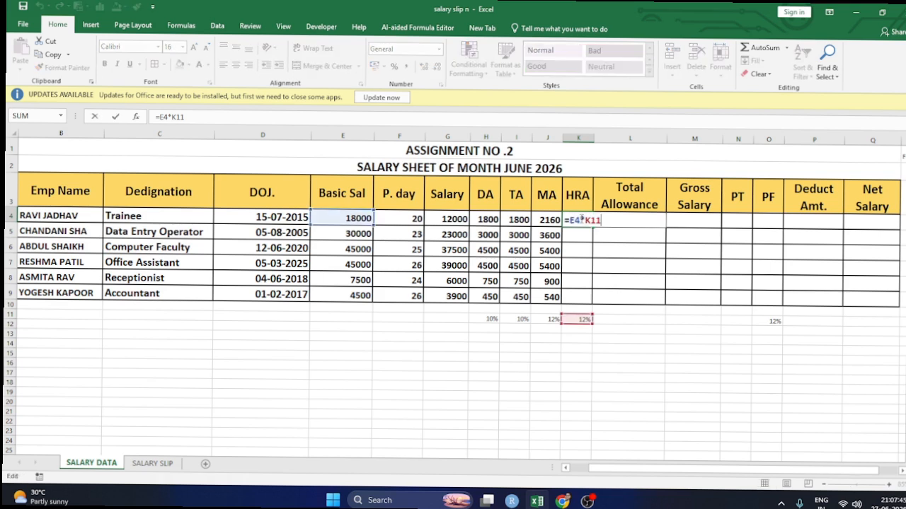
key(F4)
key(Return)
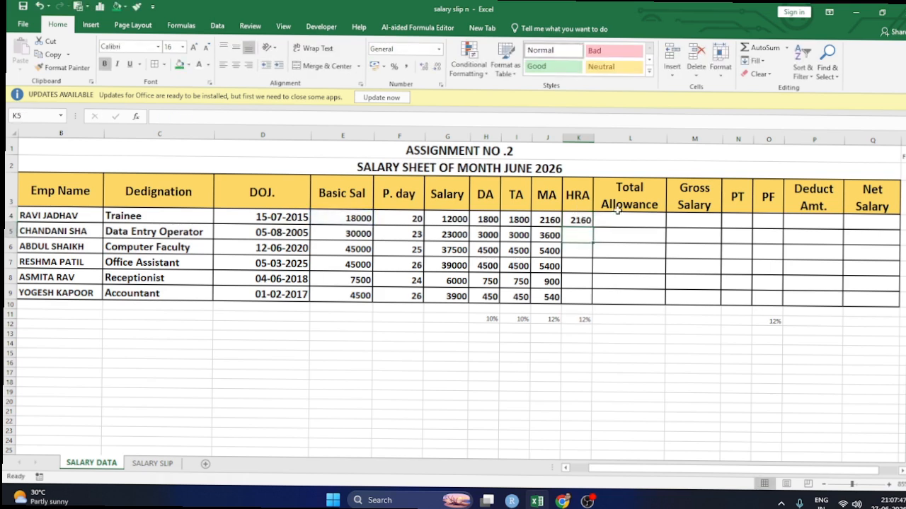
click(580, 220)
drag(595, 228, 585, 301)
- Calculate the first employee's Total Allowance in L4 with AutoSum and fill the formula down to L9
click(625, 222)
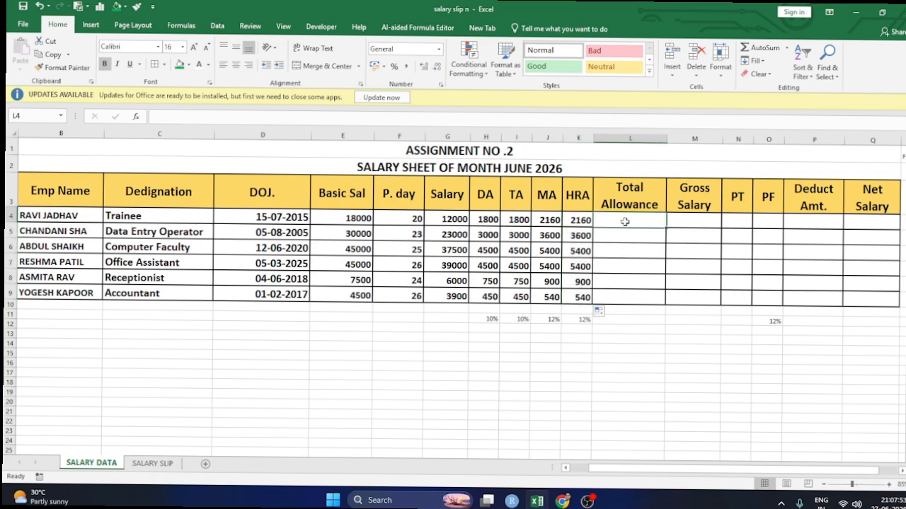
key(alt+equal)
key(Return)
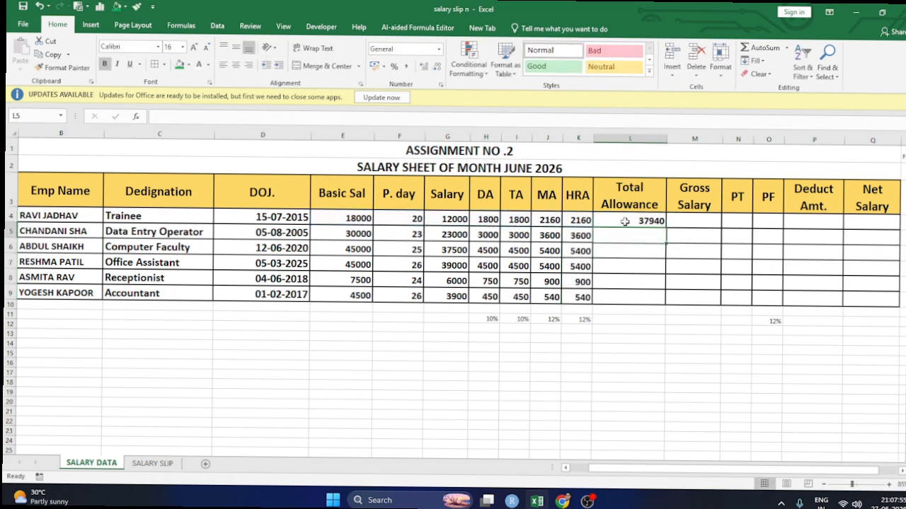
click(625, 222)
drag(666, 228, 658, 303)
- Calculate Gross Salary in M4 as basic salary plus total allowance, using =E4+L4, and fill it down to M9
click(696, 222)
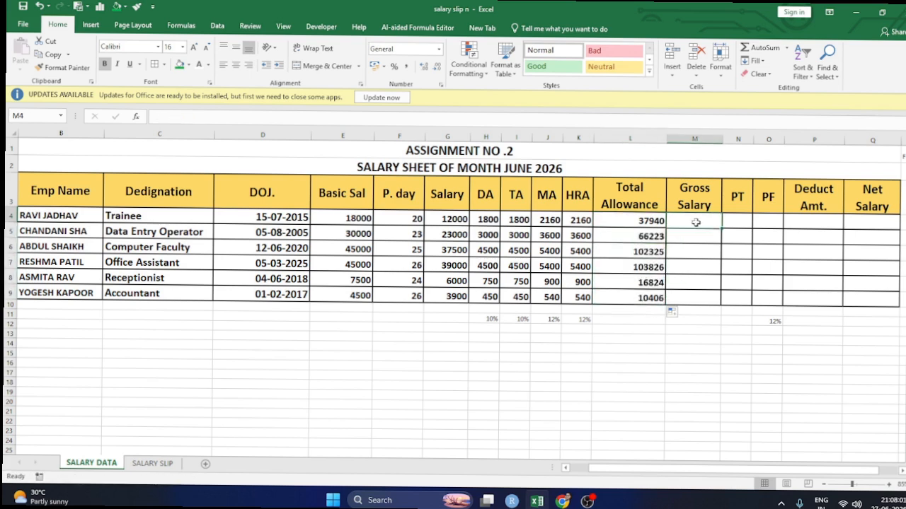
text(=)
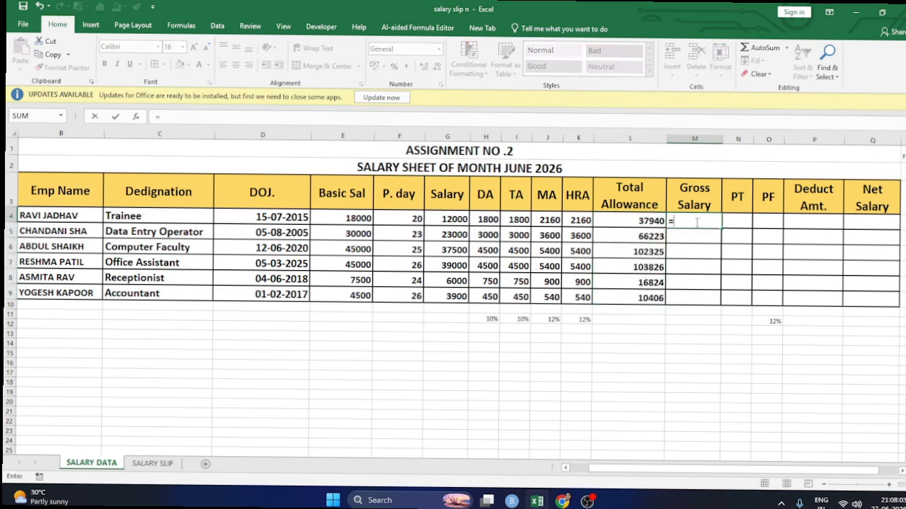
click(358, 219)
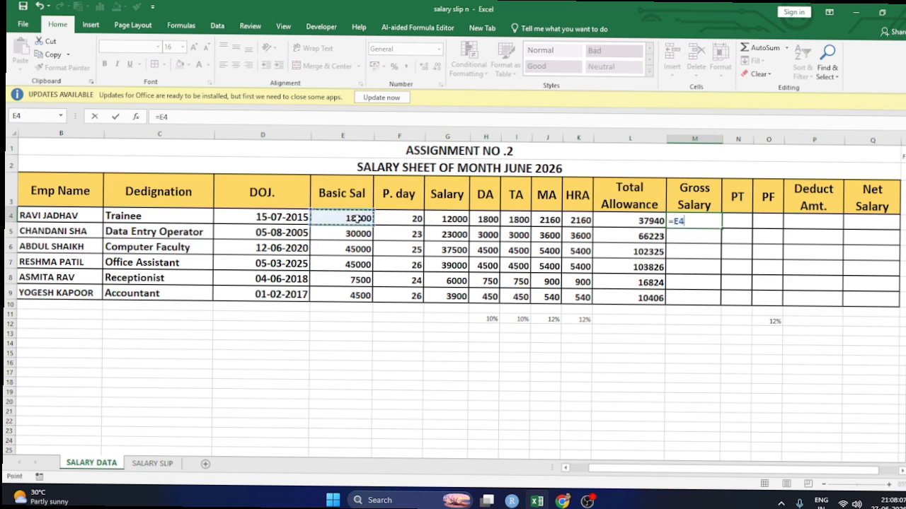
text(+)
click(641, 222)
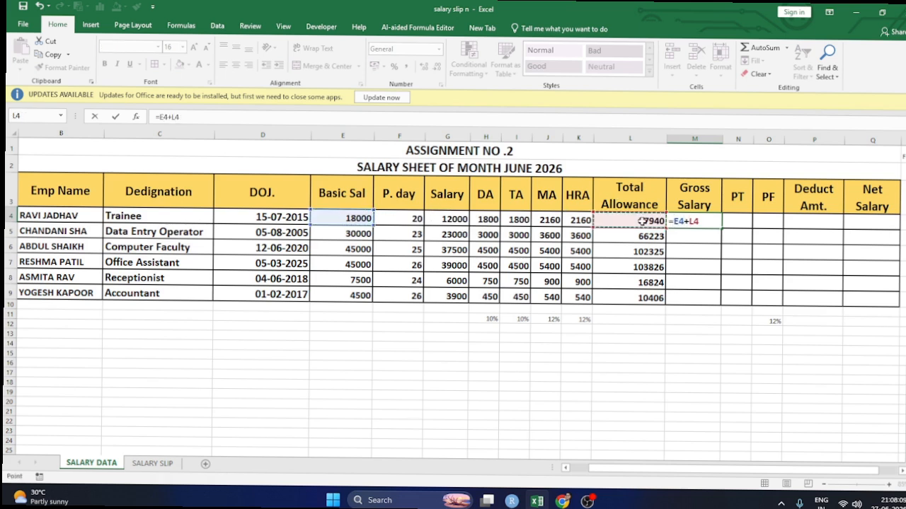
key(Return)
click(714, 221)
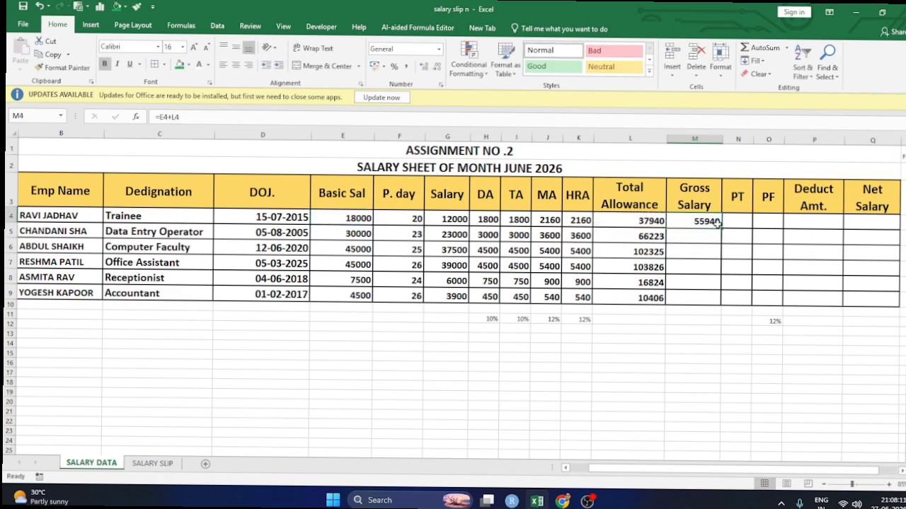
drag(717, 223, 713, 299)
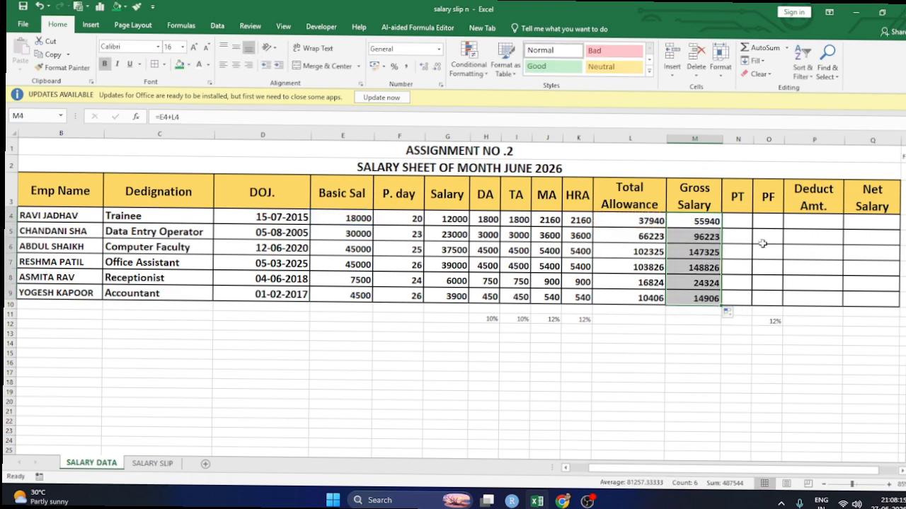
- Calculate the first employee's PF in O4 by multiplying basic salary by the PF rate, using =E4*O11
click(771, 222)
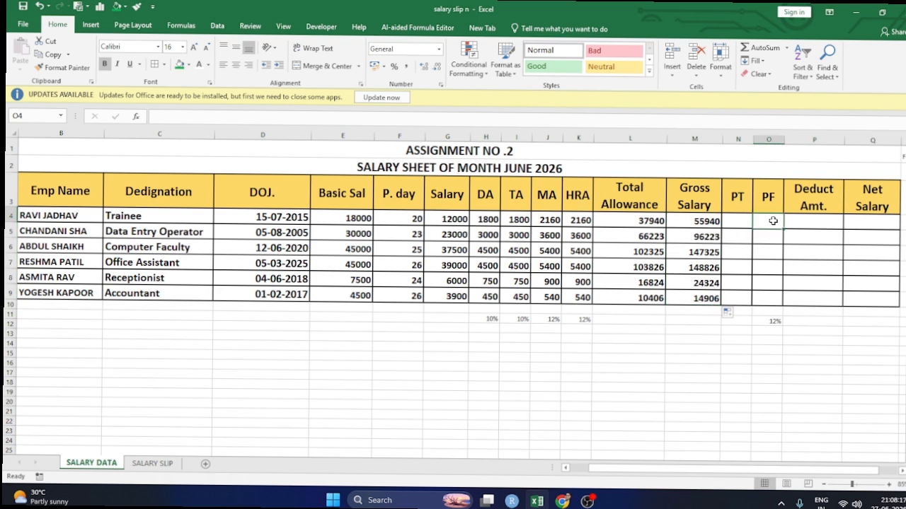
text(=)
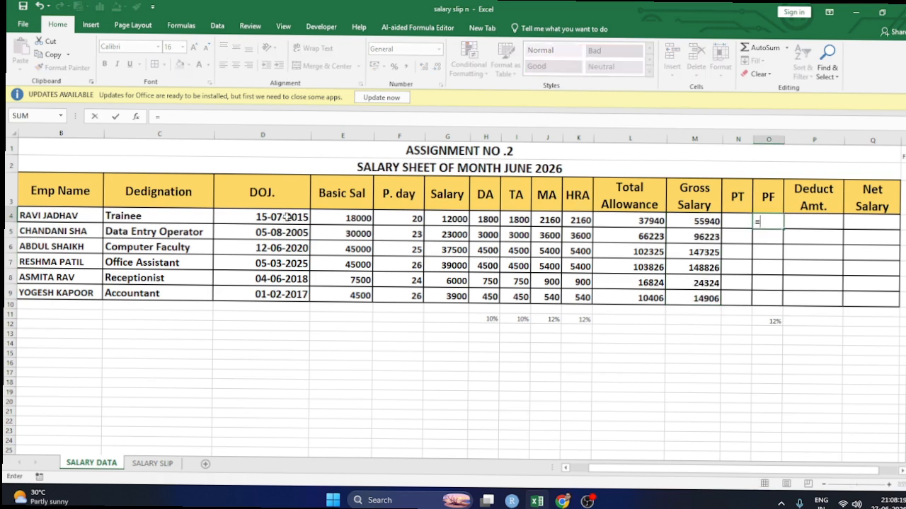
click(332, 219)
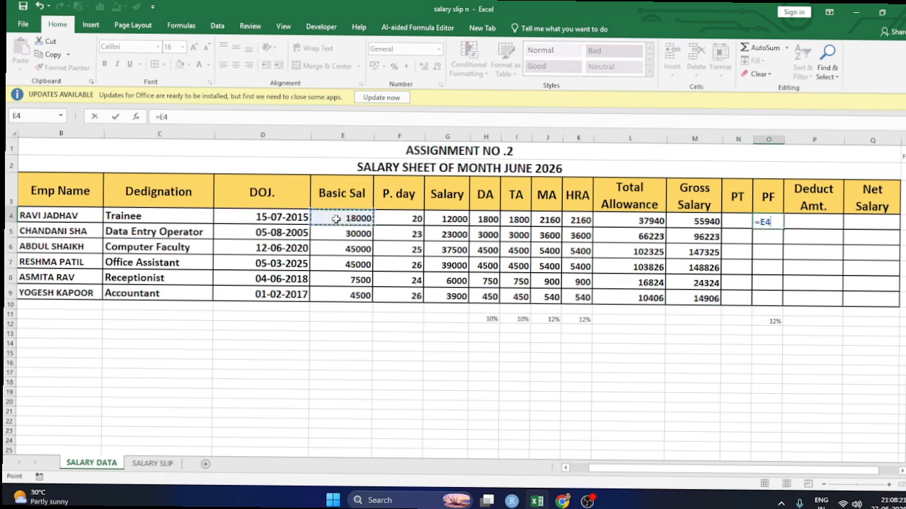
text(*)
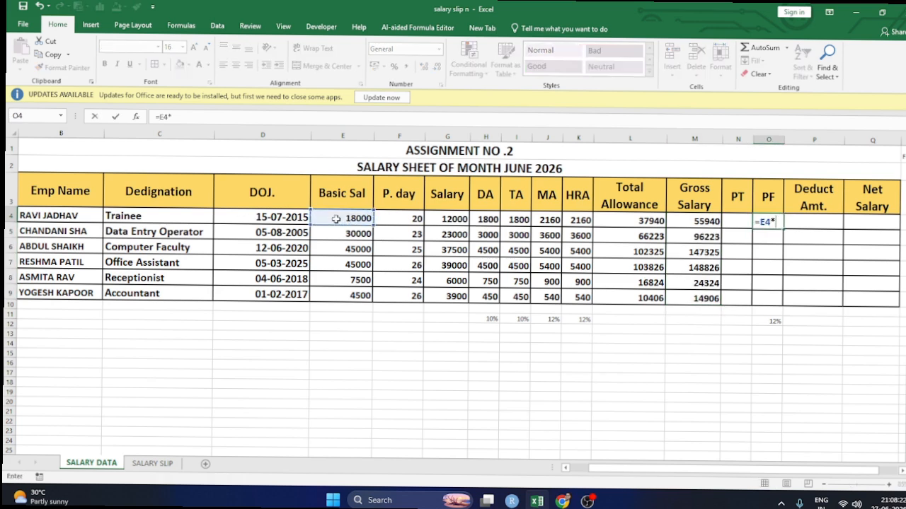
click(773, 321)
key(Return)
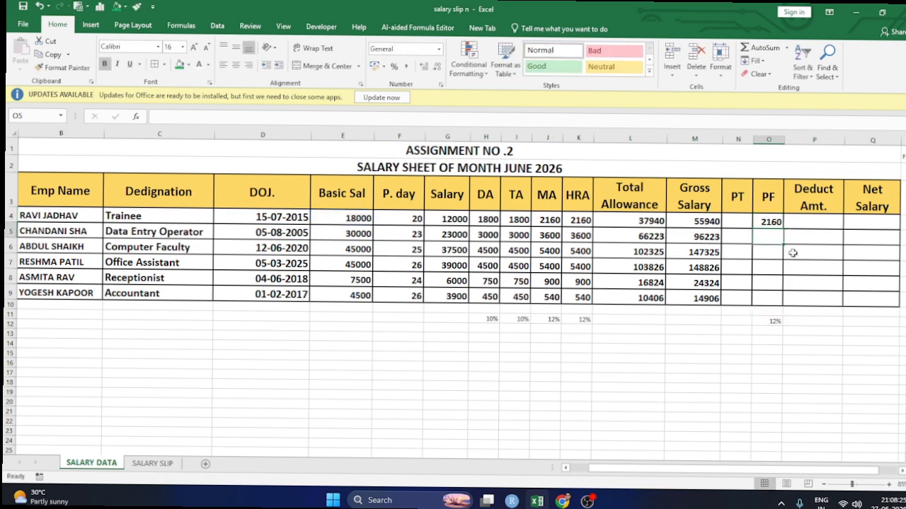
- Make the PF rate reference O11 in O4 absolute and fill the formula down to O9
click(771, 221)
double_click(776, 221)
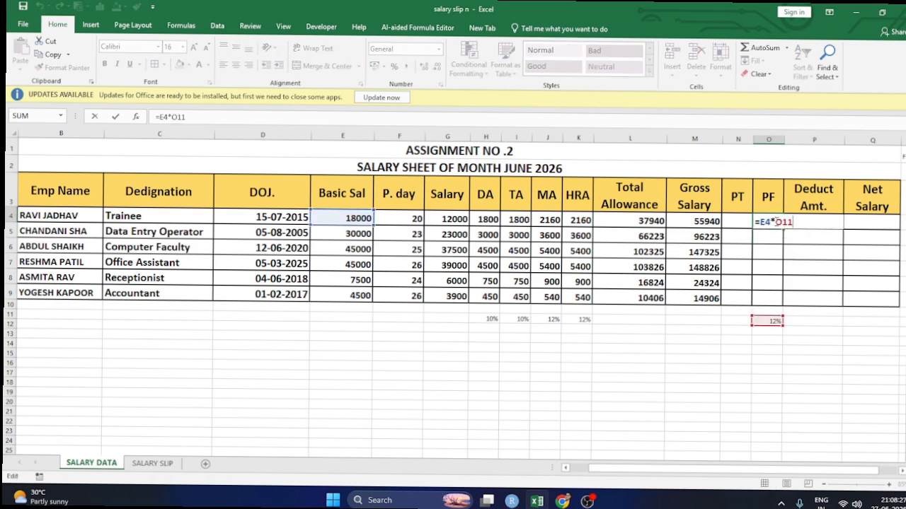
key(F4)
key(Return)
click(770, 221)
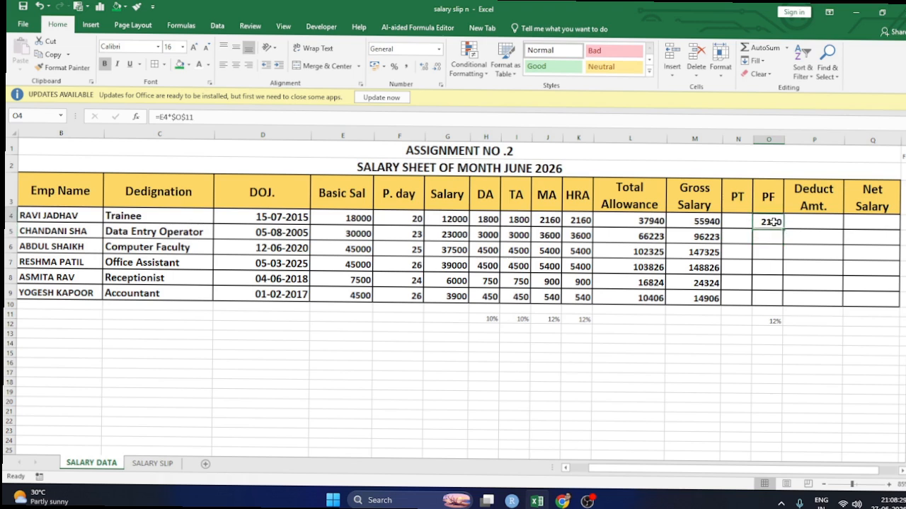
drag(785, 228, 774, 300)
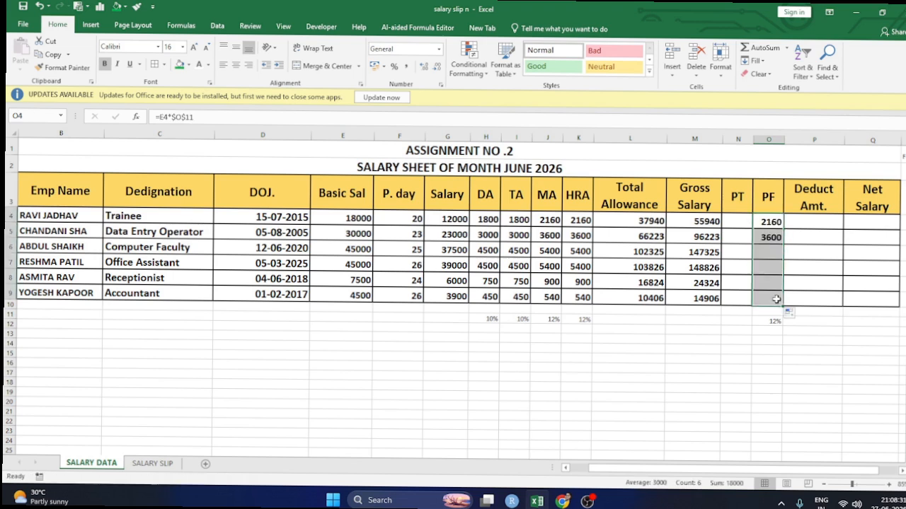
- Widen the PT column slightly and begin N4's formula with an IF that returns 0 when gross salary M4 is below 7500
click(735, 222)
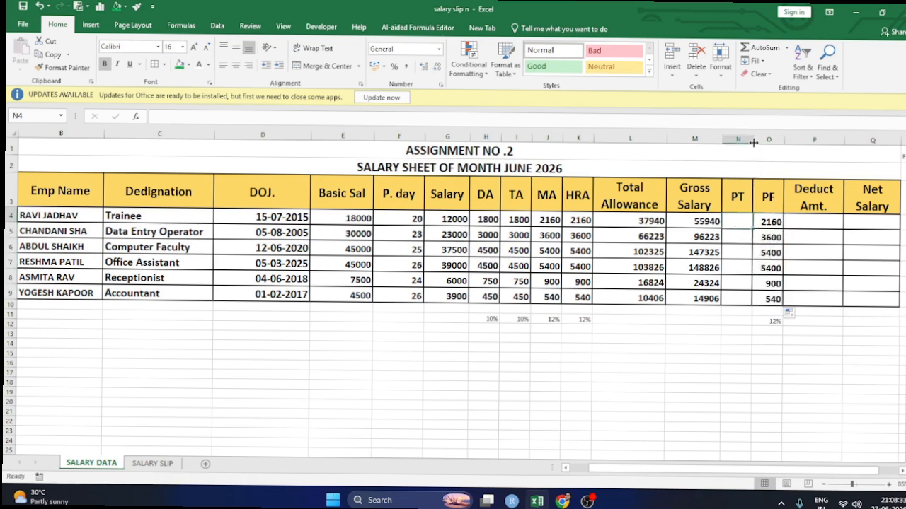
drag(753, 141, 760, 141)
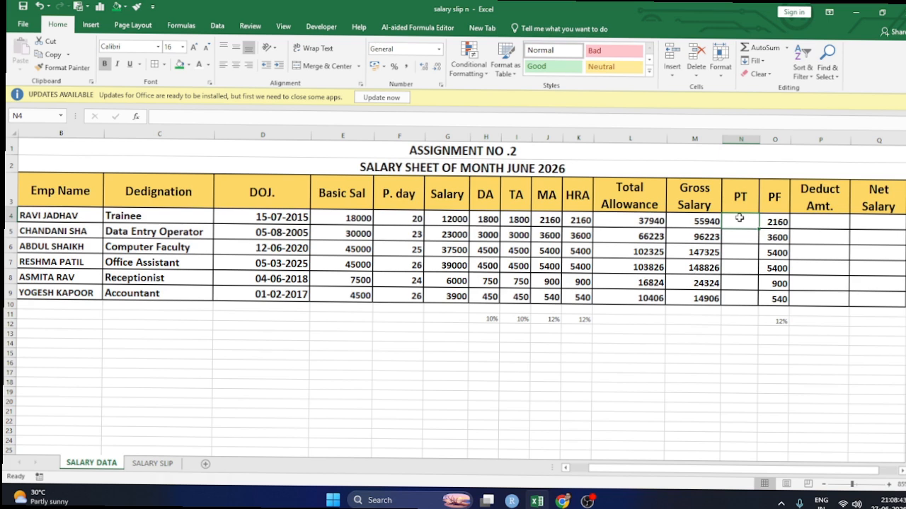
text(=)
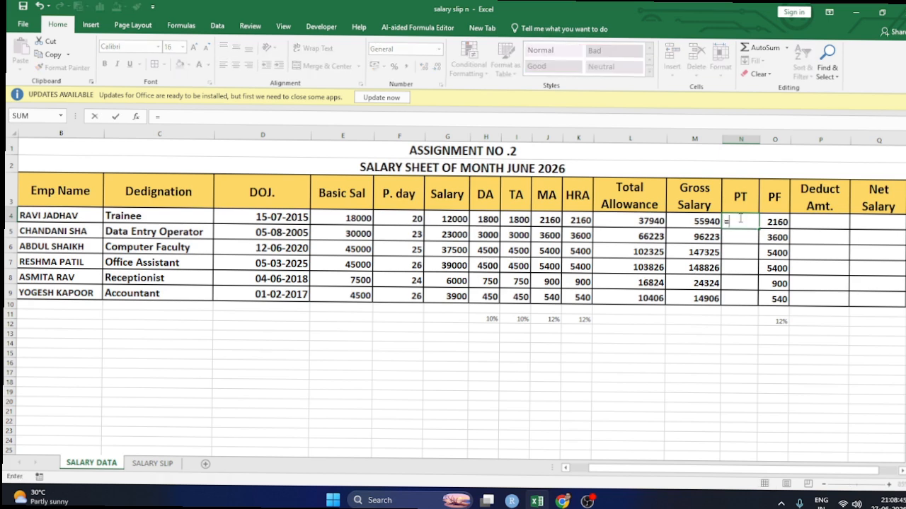
text(if()
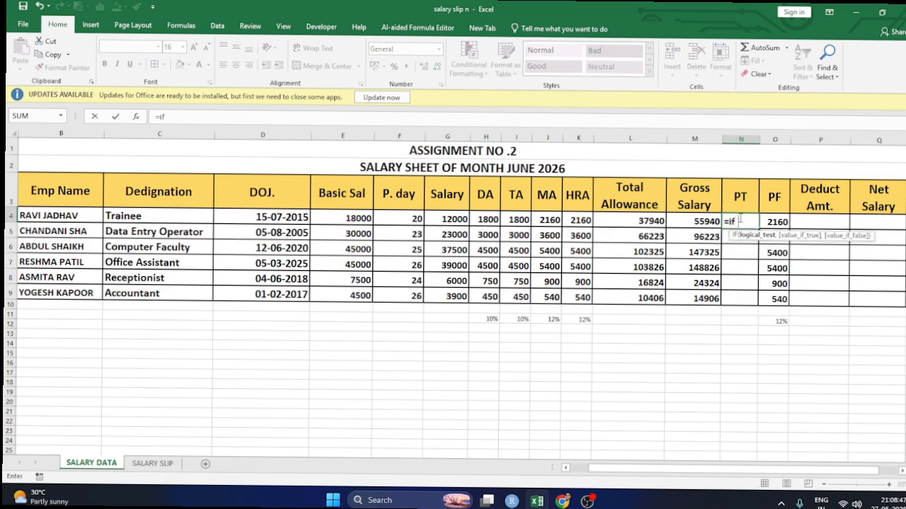
click(676, 221)
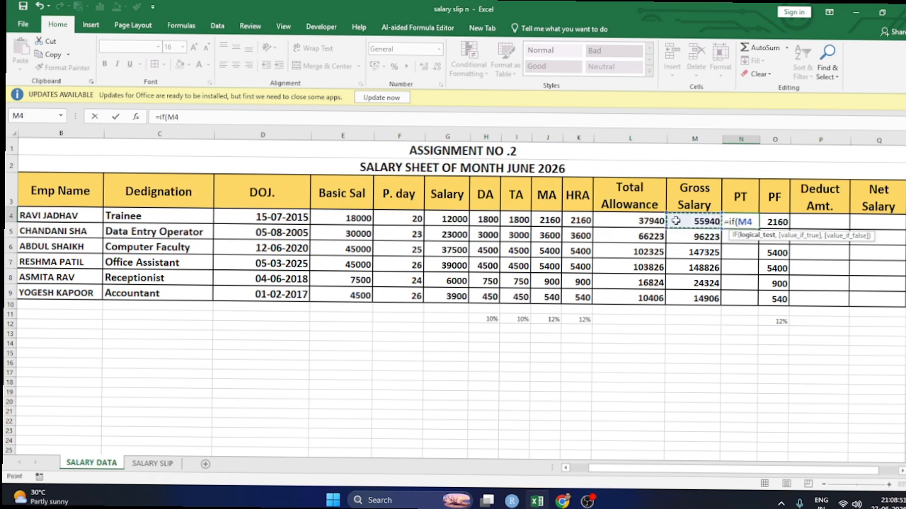
text(<)
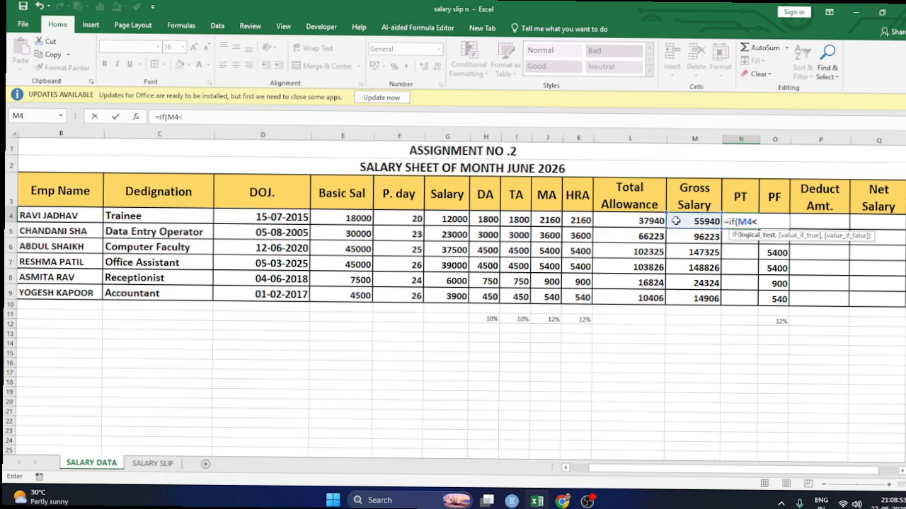
text(7500,)
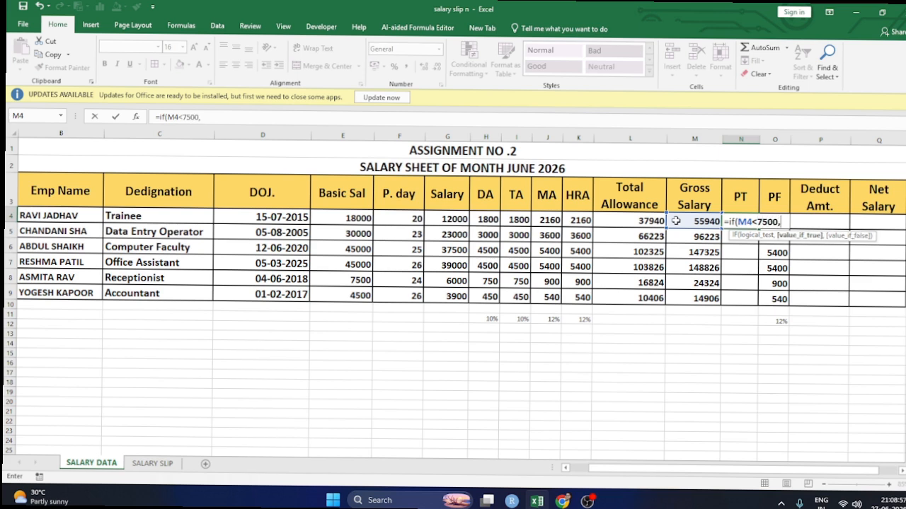
text(0,)
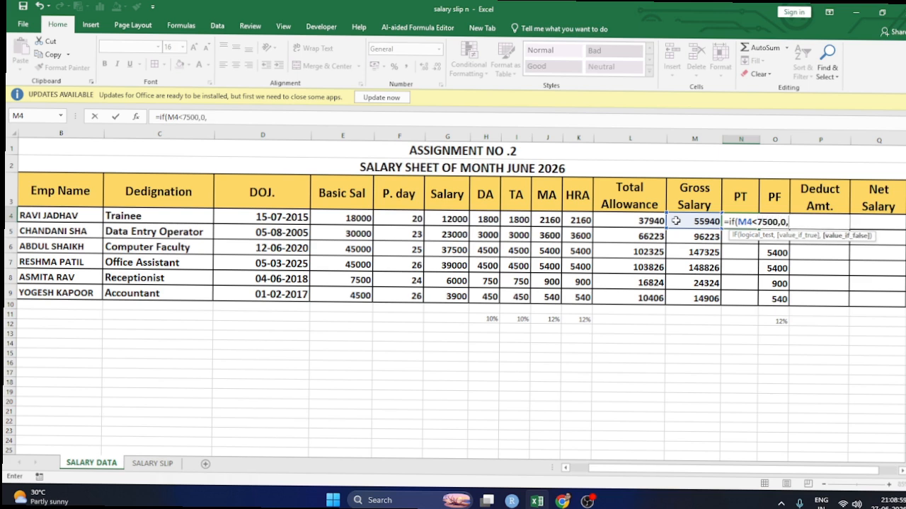
- Nest a second IF in N4's PT formula that returns 175 when M4 is below 10500
text(if)
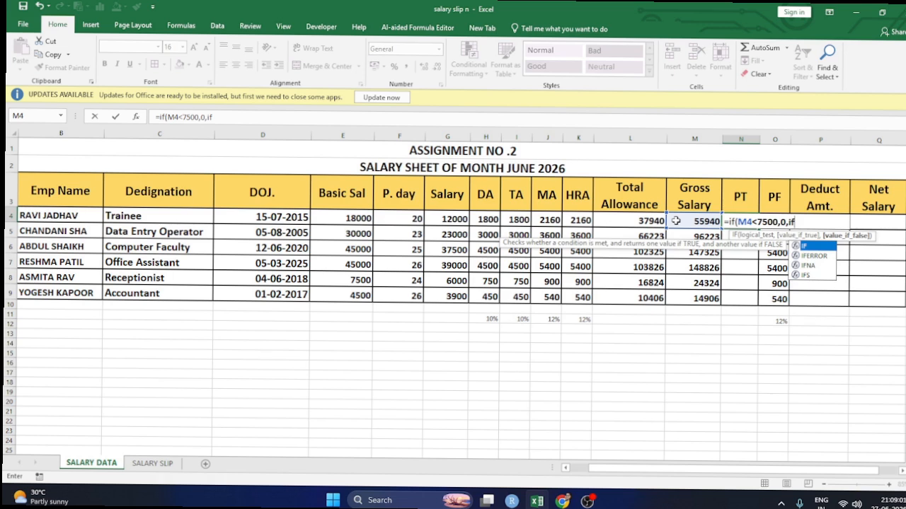
text(()
click(675, 221)
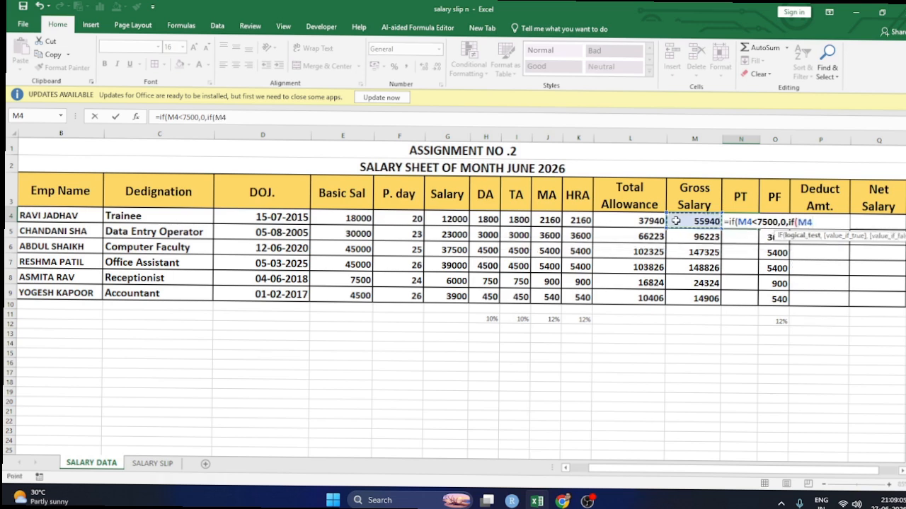
text(<10500)
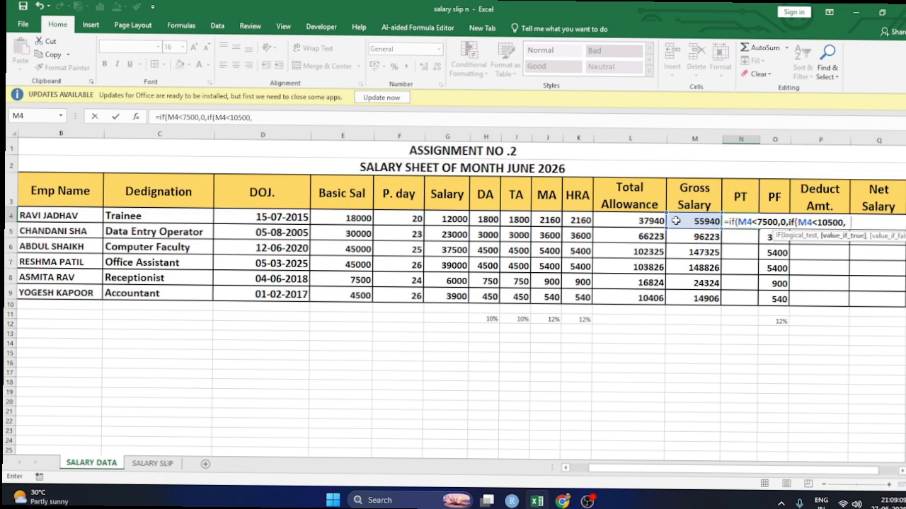
text(,175,)
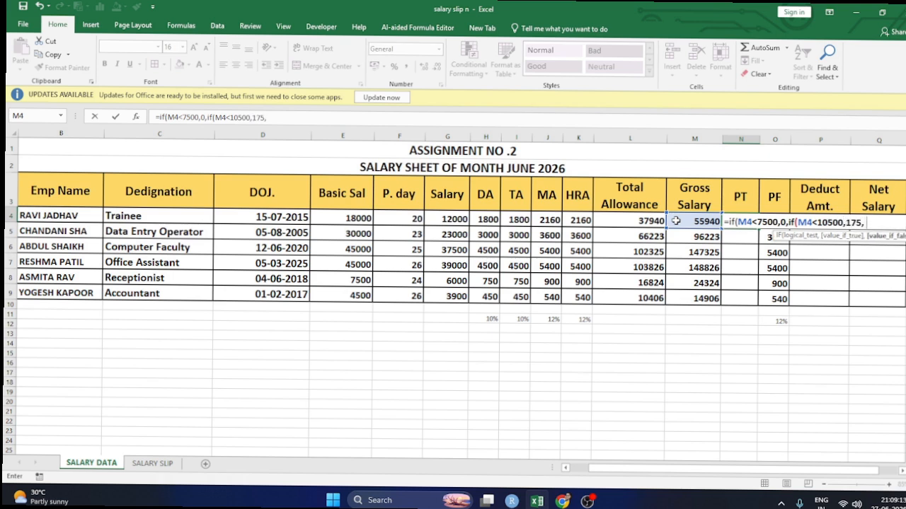
- Nest a third IF in N4's PT formula that tests whether M4 is at least 12500
text(if)
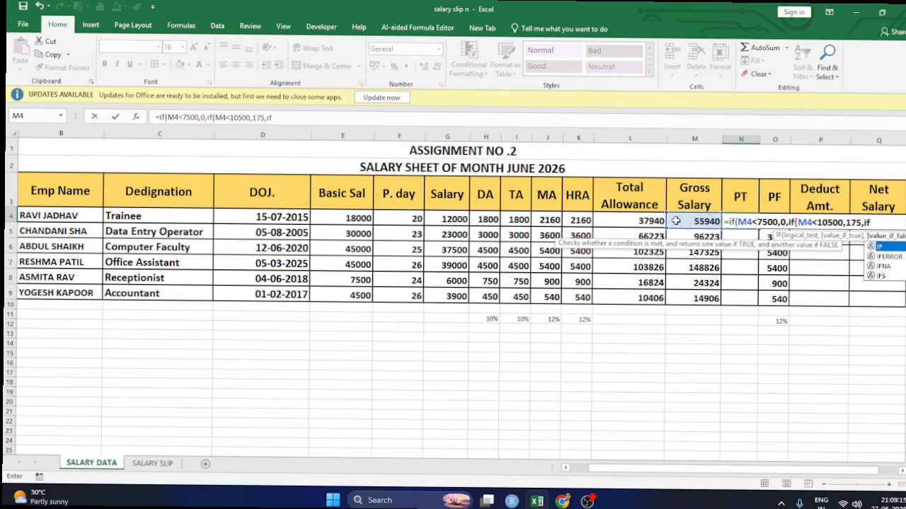
text(()
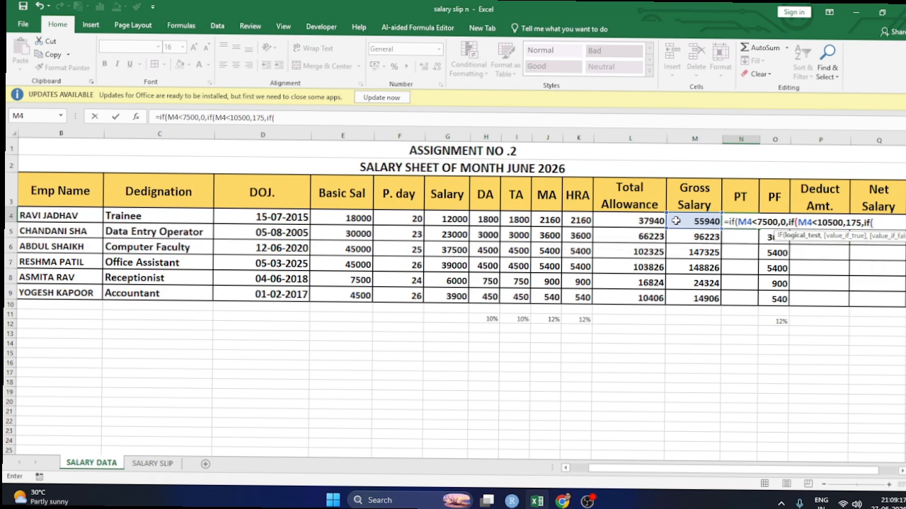
click(676, 221)
text(>)
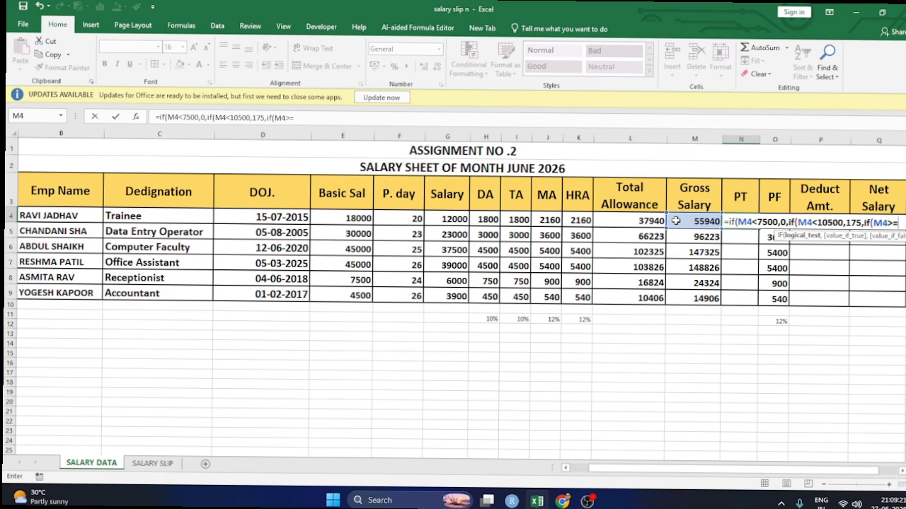
text(=125)
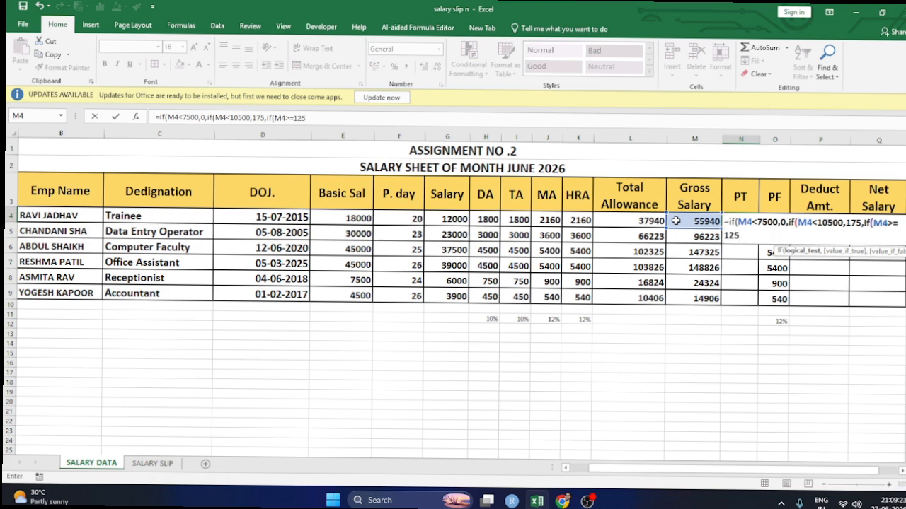
text(00,)
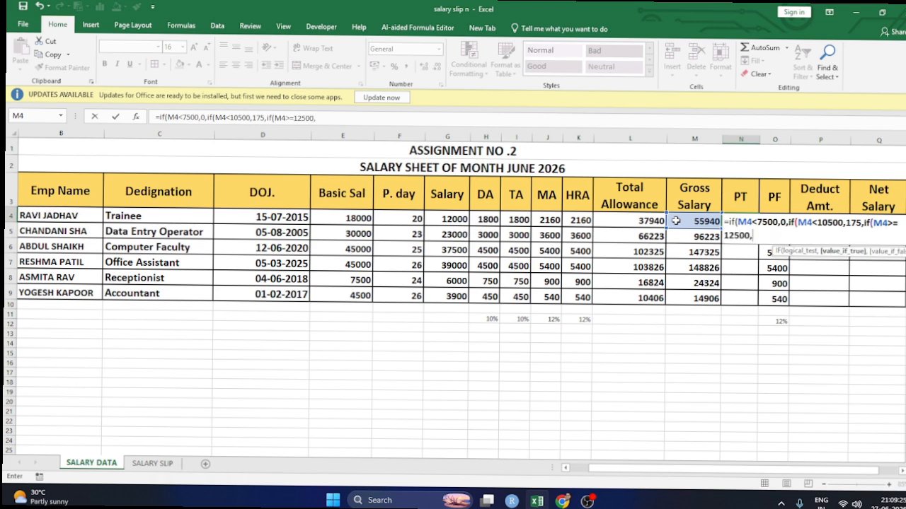
- Nest a fourth IF in N4's PT formula on the month cell, written as if(R1,"feb",300,200
text(if)
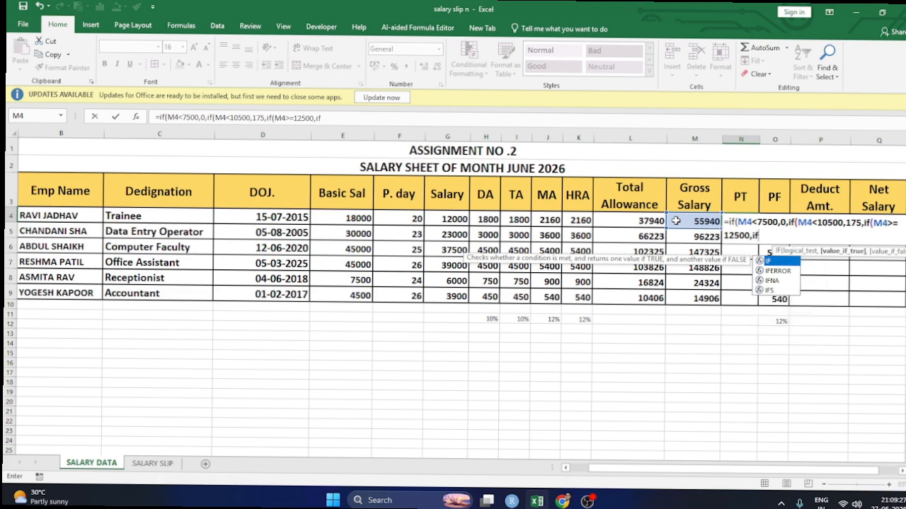
text(()
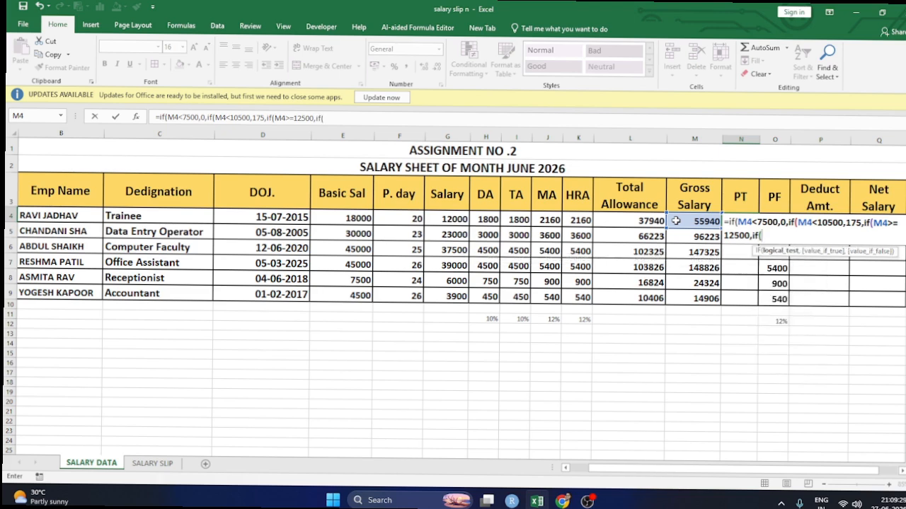
click(901, 471)
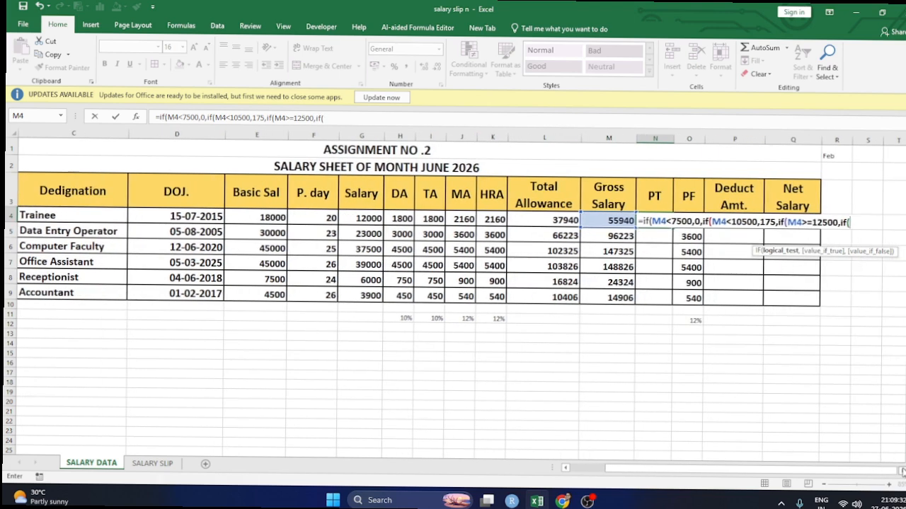
click(832, 156)
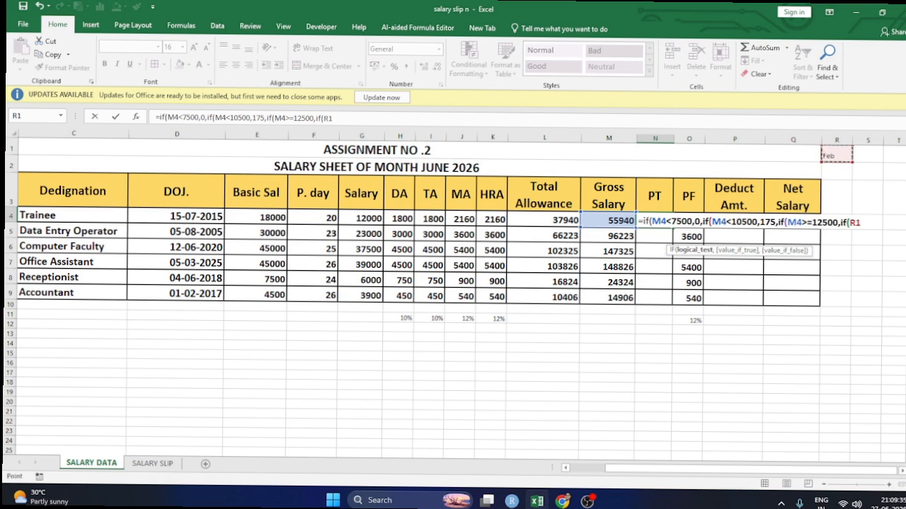
text(,")
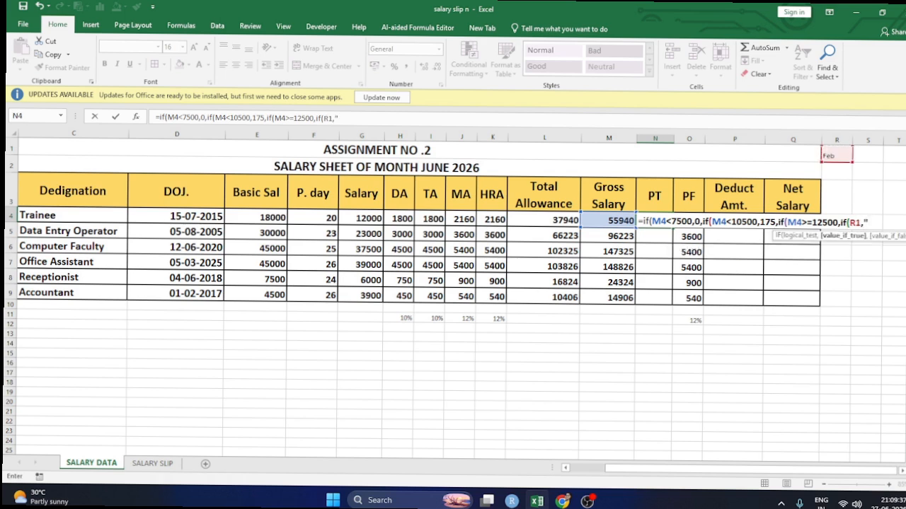
text(feb",300)
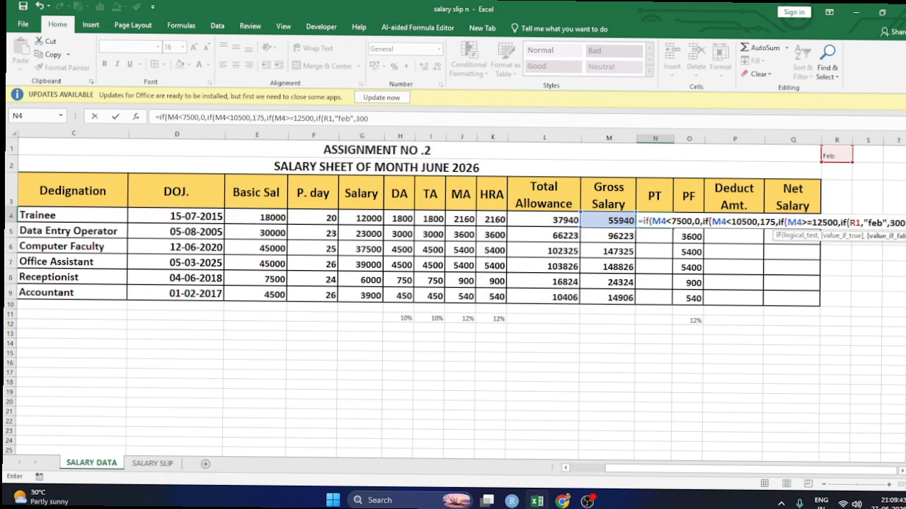
text(,200)
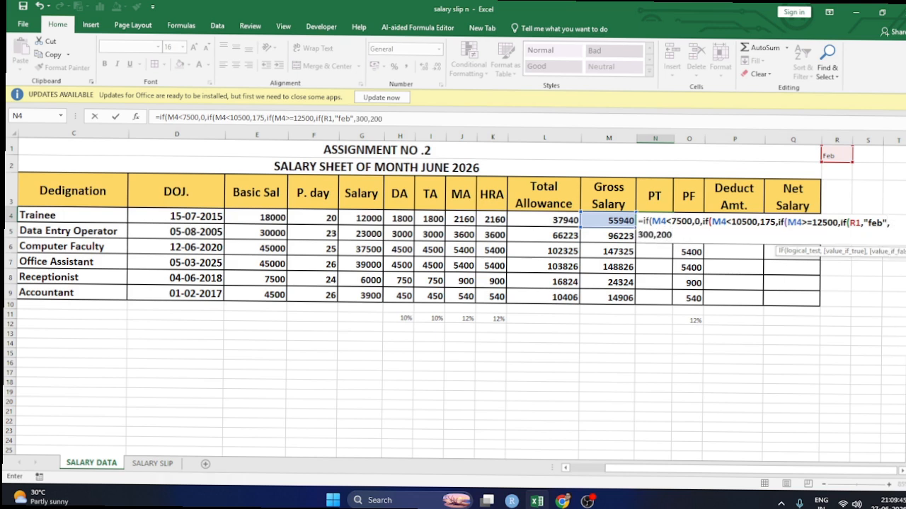
- Close the nested IFs in N4's PT formula with three parentheses and try to enter it
text())))
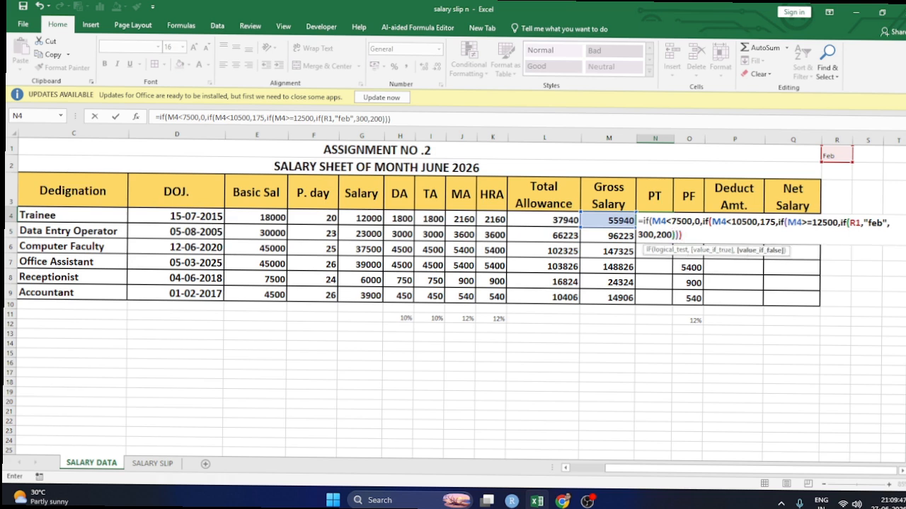
key(Return)
key(Return)
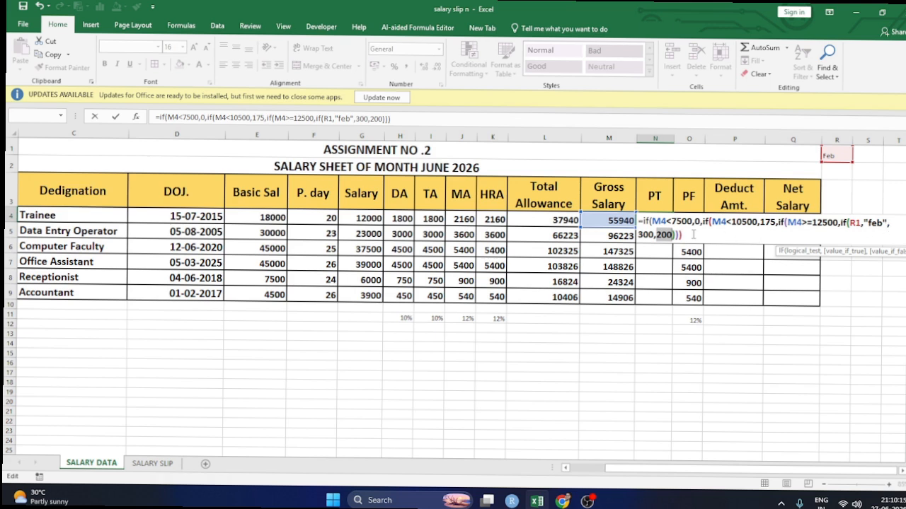
text())
key(Return)
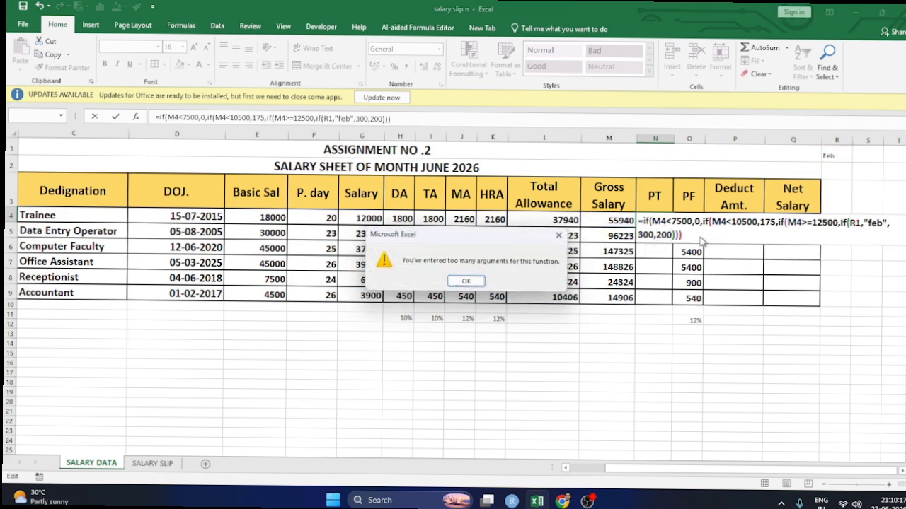
key(Return)
- Rewrite the fourth IF in N4's PT formula as if(R1="feb",300,200)
key(BackSpace)
key(BackSpace)
key(BackSpace)
key(BackSpace)
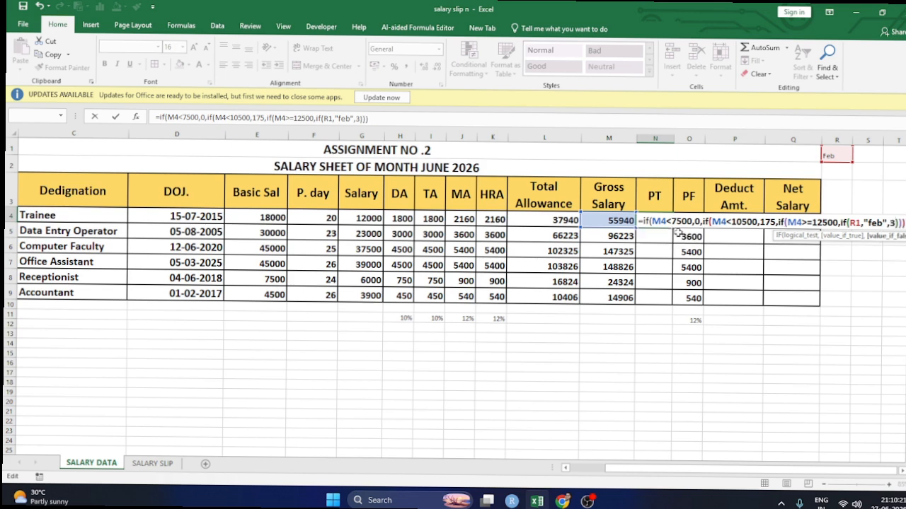
key(BackSpace)
key(BackSpace)
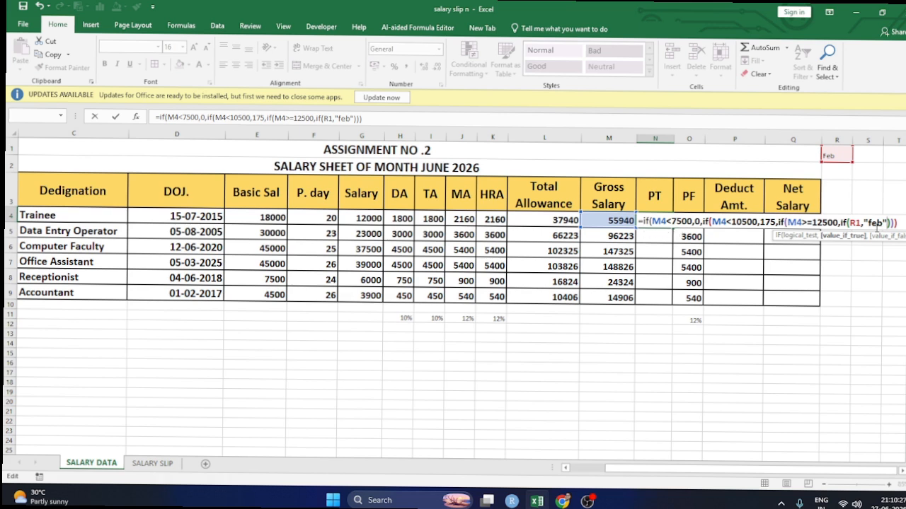
key(BackSpace)
text(="feb")
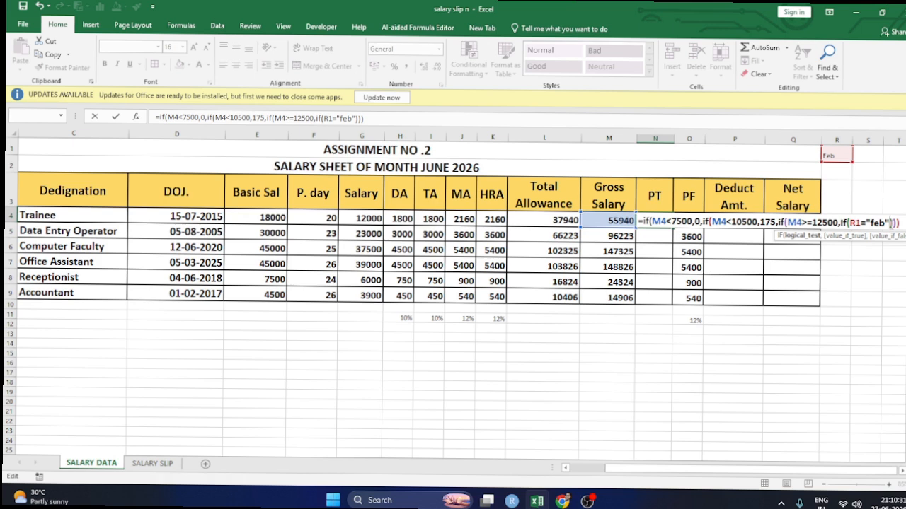
text(,300)
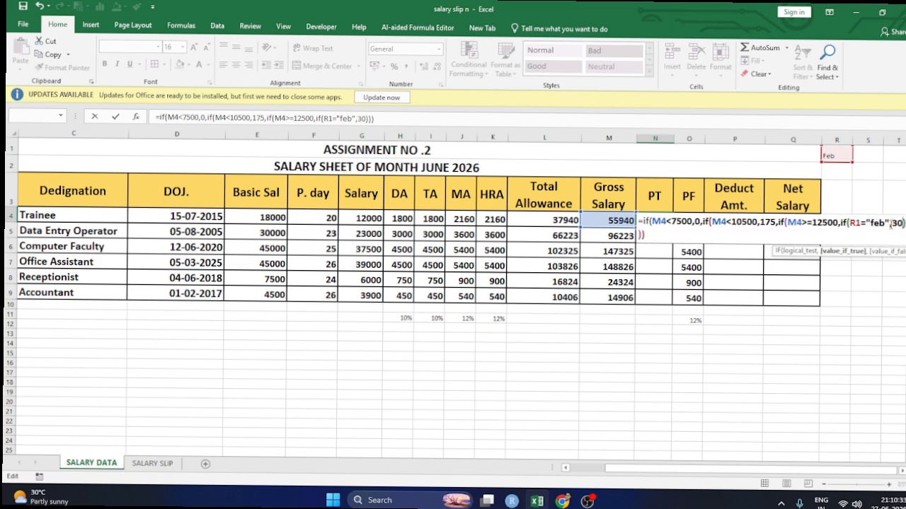
text(,200)
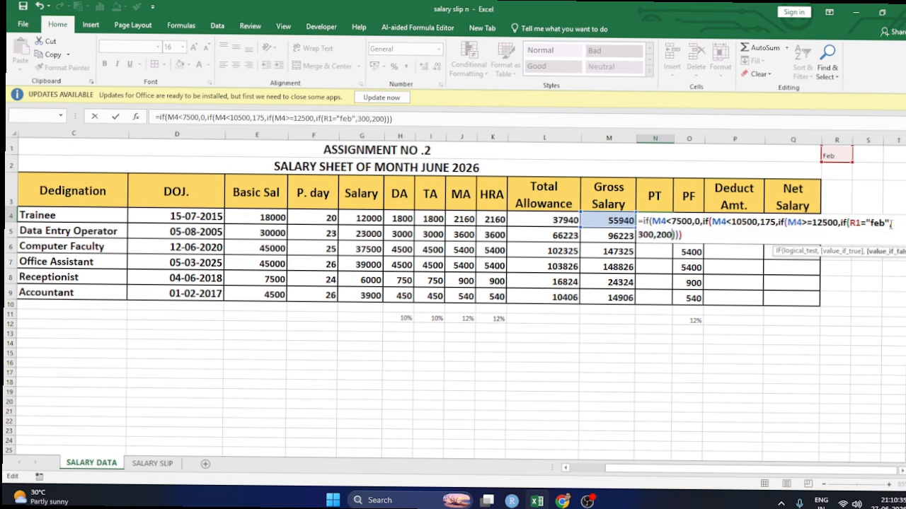
- Add the last closing parenthesis to N4's PT formula, enter it and copy it down to N9
click(471, 120)
text())
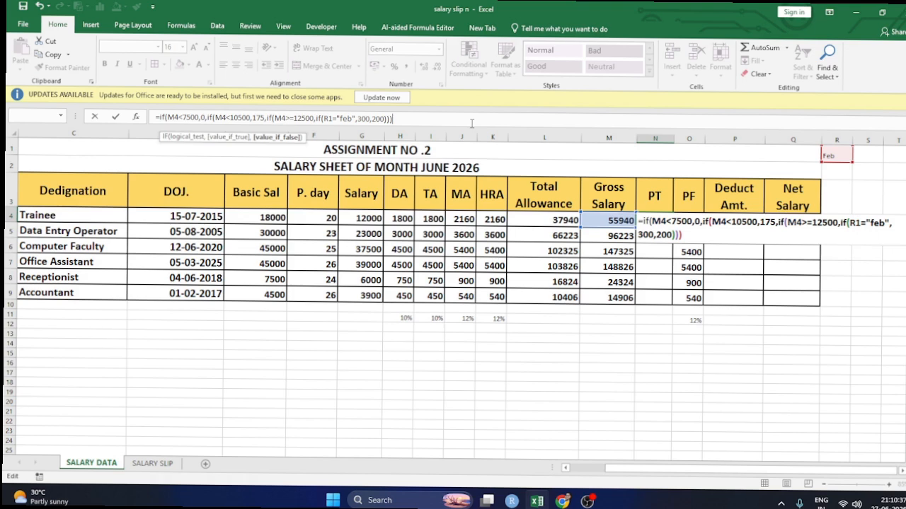
key(Return)
key(Return)
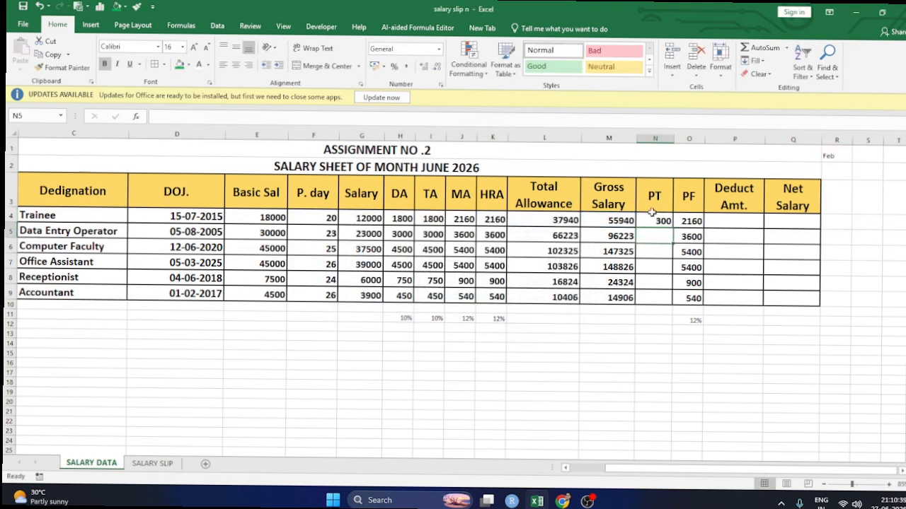
drag(673, 228, 668, 301)
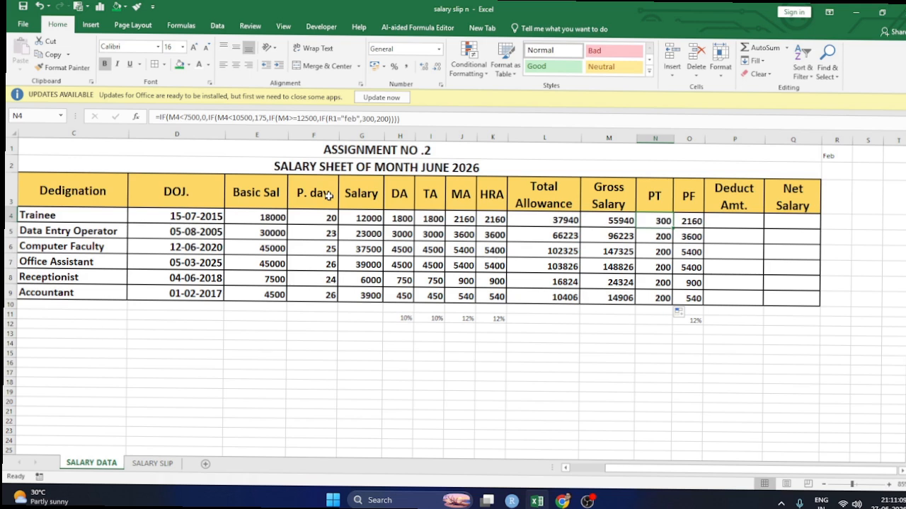
- Insert an entire new column between the P. day and Salary columns
click(303, 190)
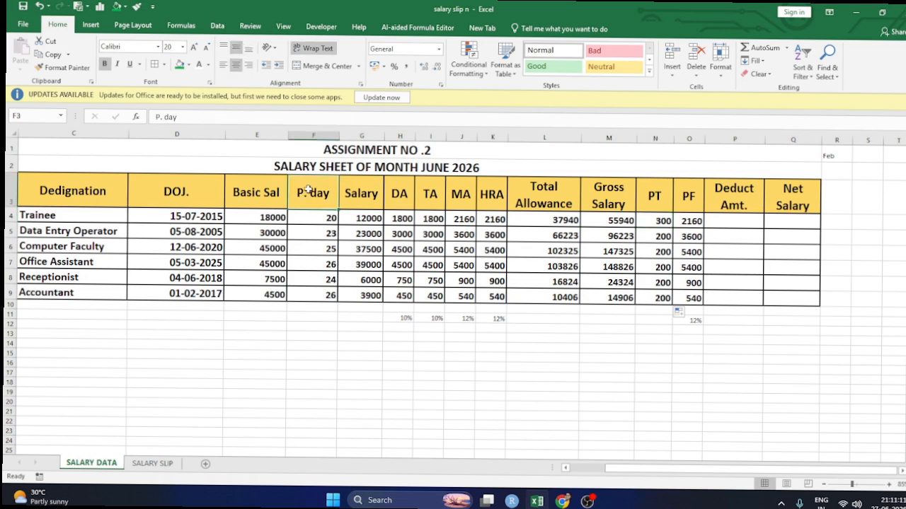
click(370, 196)
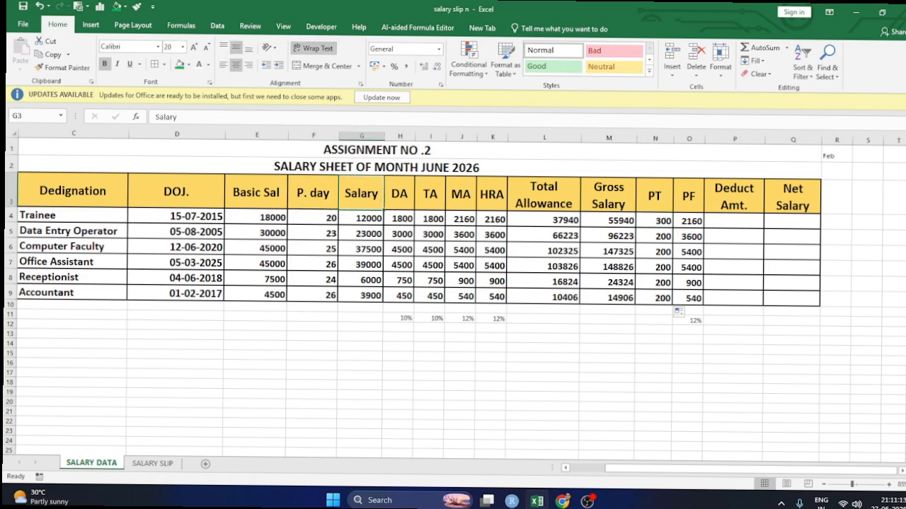
key(ctrl+shift+plus)
key(Down)
key(Down)
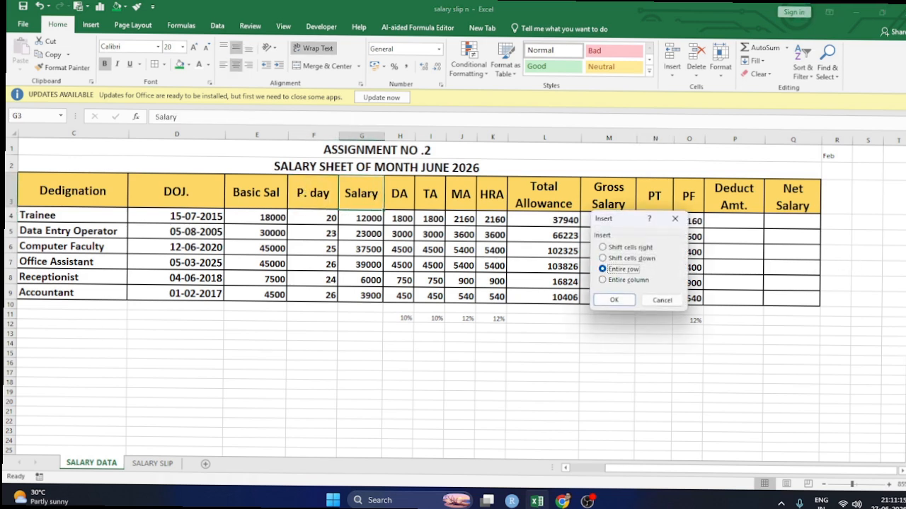
key(Return)
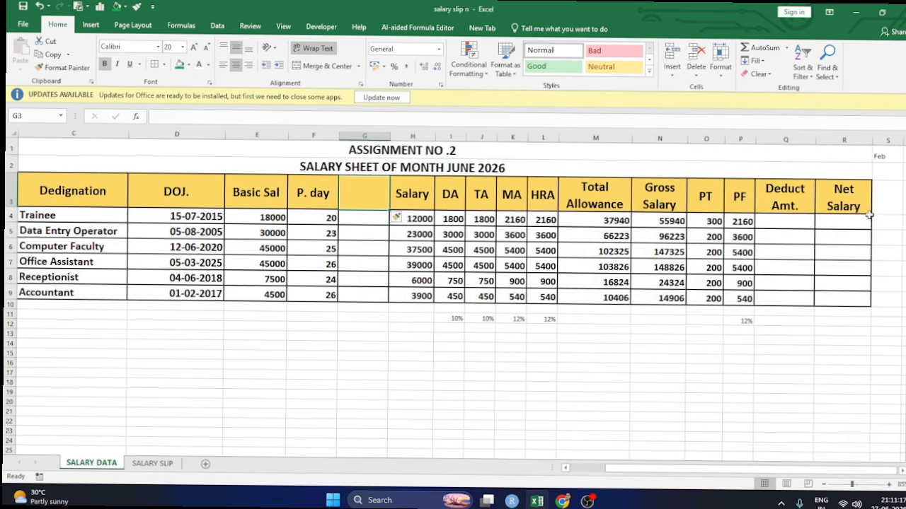
- Enter the header Month in G3 for the new column
text(<)
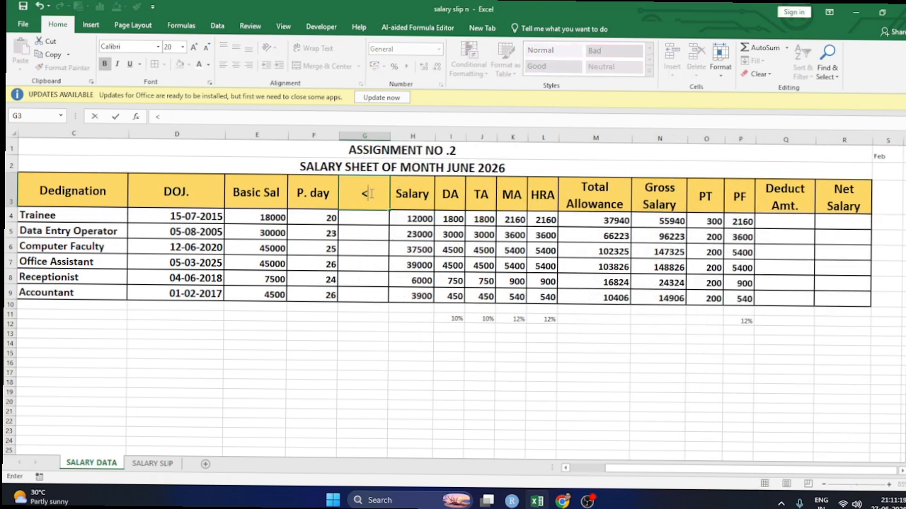
text(Mo)
key(BackSpace)
text(onth)
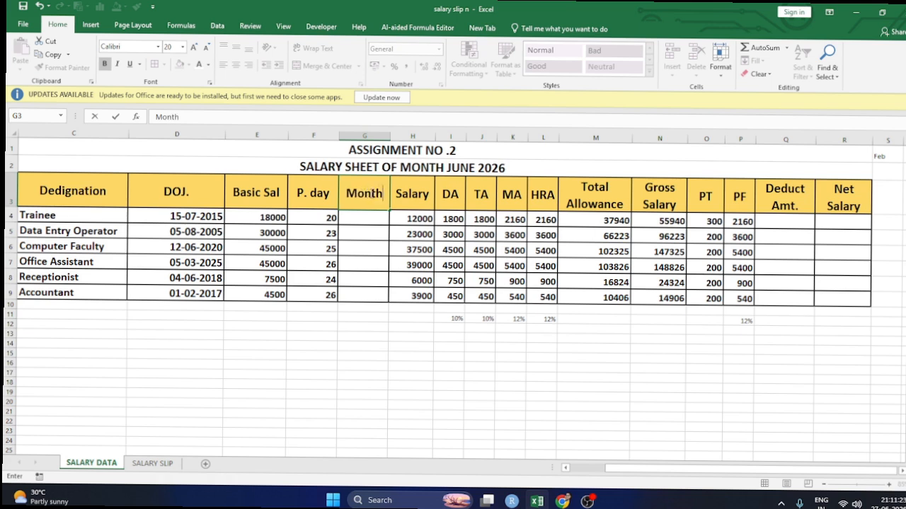
- Enter June in G4 and june in G5, and fill the month down to G9
click(359, 220)
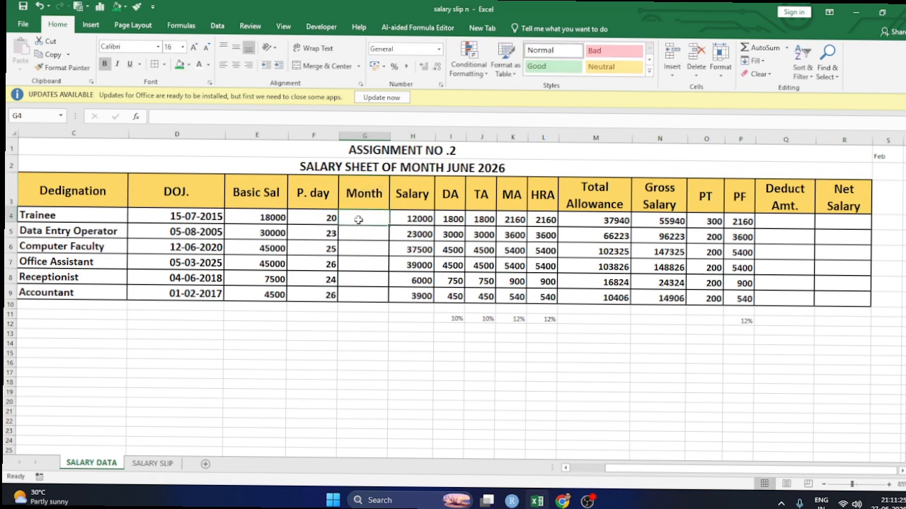
text(June)
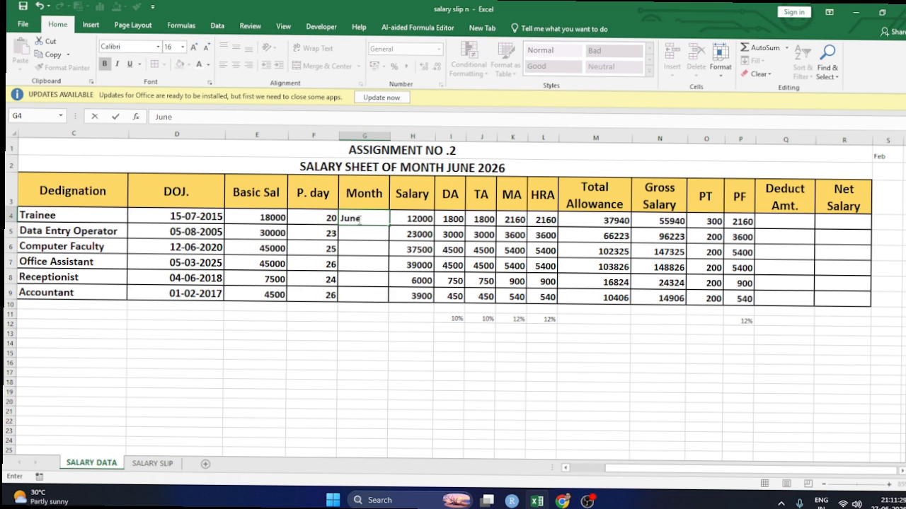
click(376, 228)
text(jun)
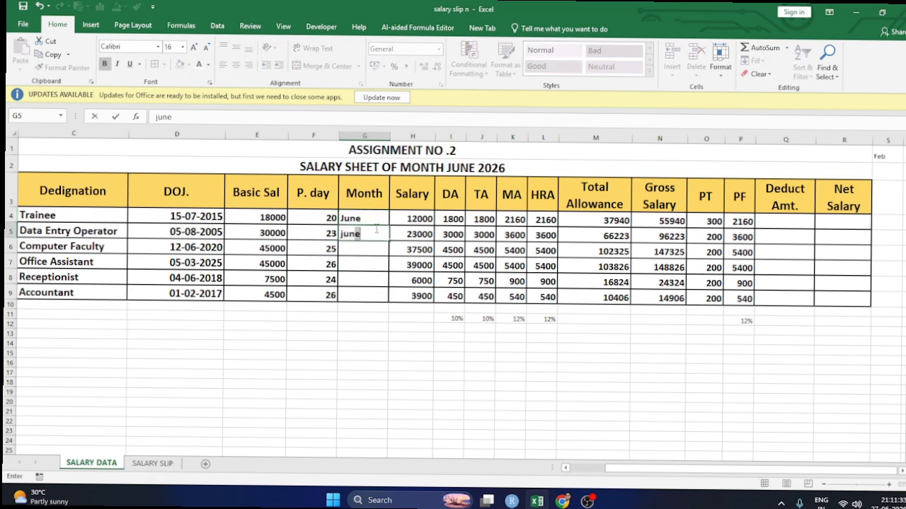
text(e)
drag(374, 223, 389, 302)
click(389, 319)
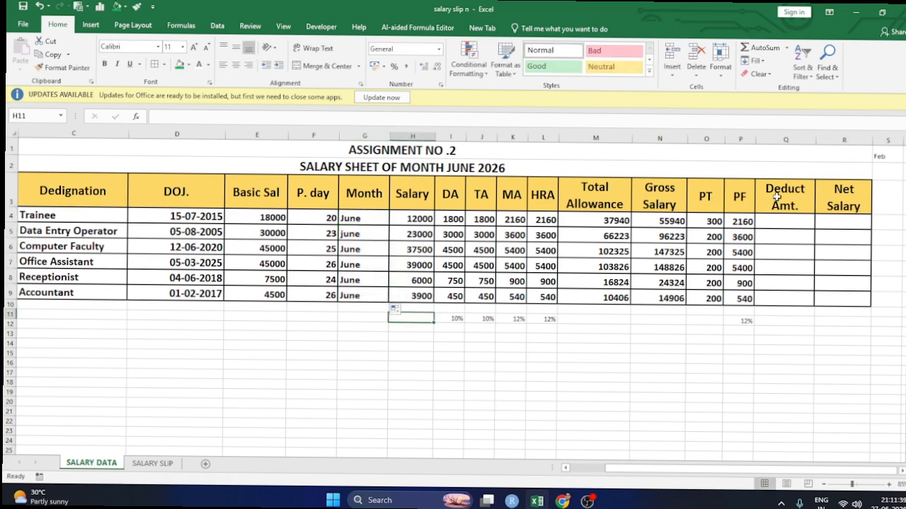
- Replace the S1 reference in O4's PT formula with month cell G4, so the test reads G4="feb"
click(743, 221)
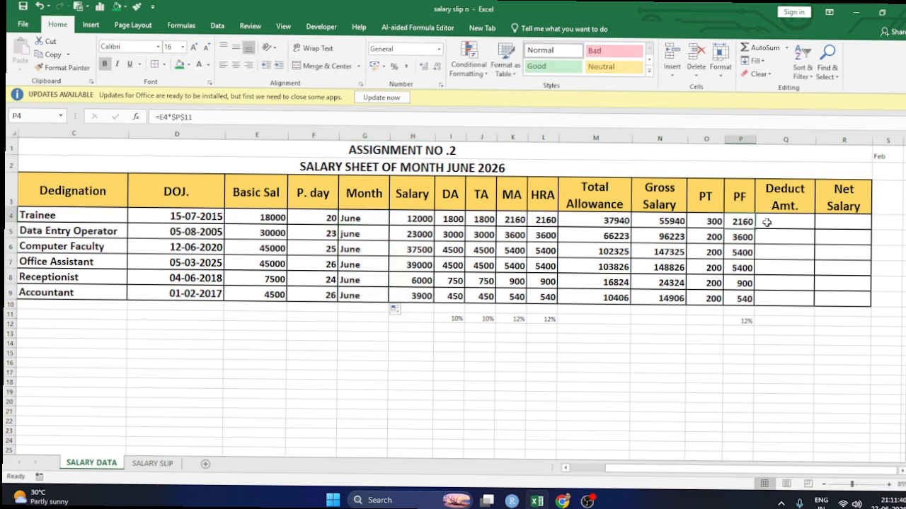
click(670, 221)
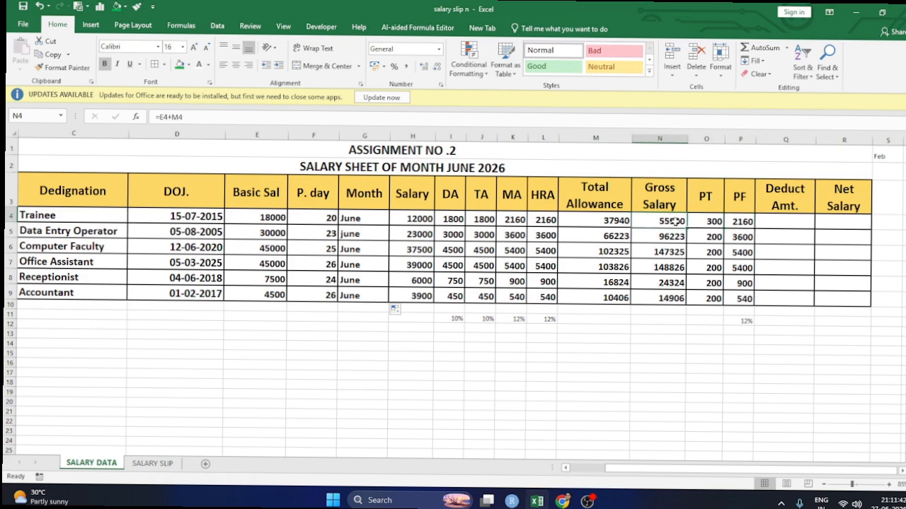
click(716, 222)
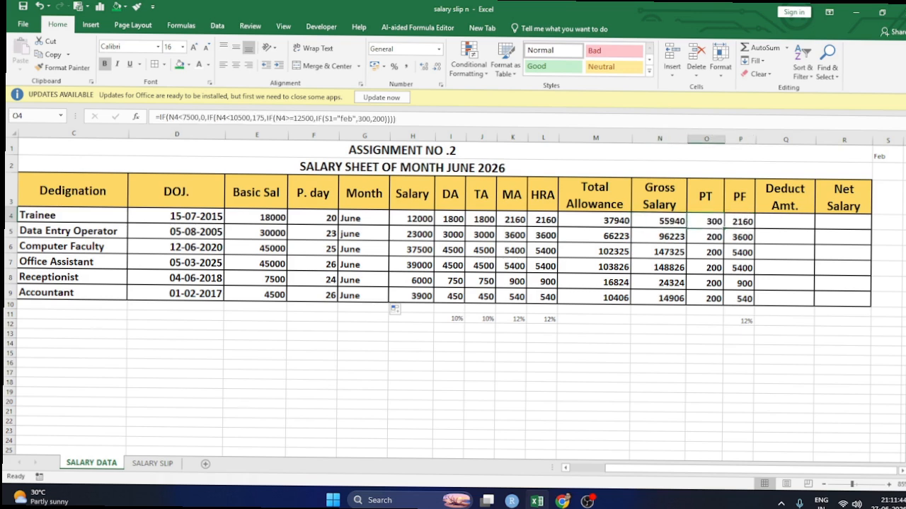
click(334, 119)
key(BackSpace)
key(BackSpace)
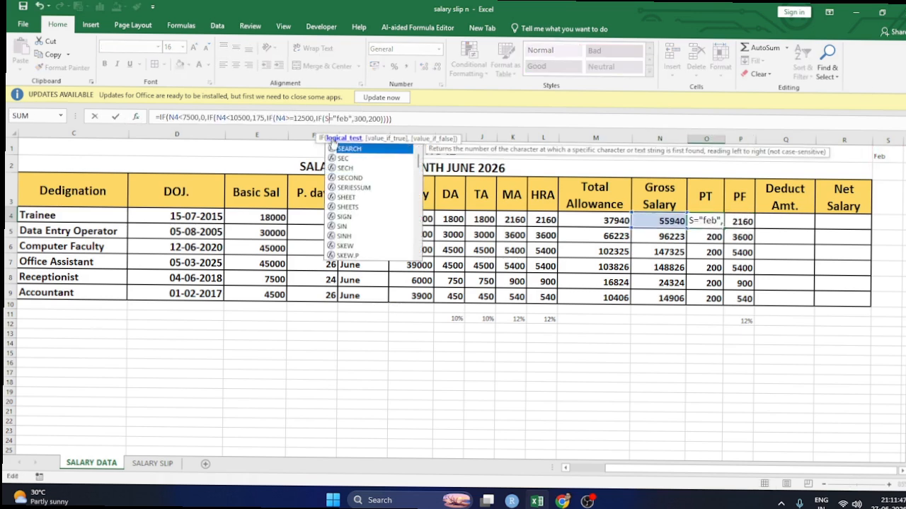
click(352, 219)
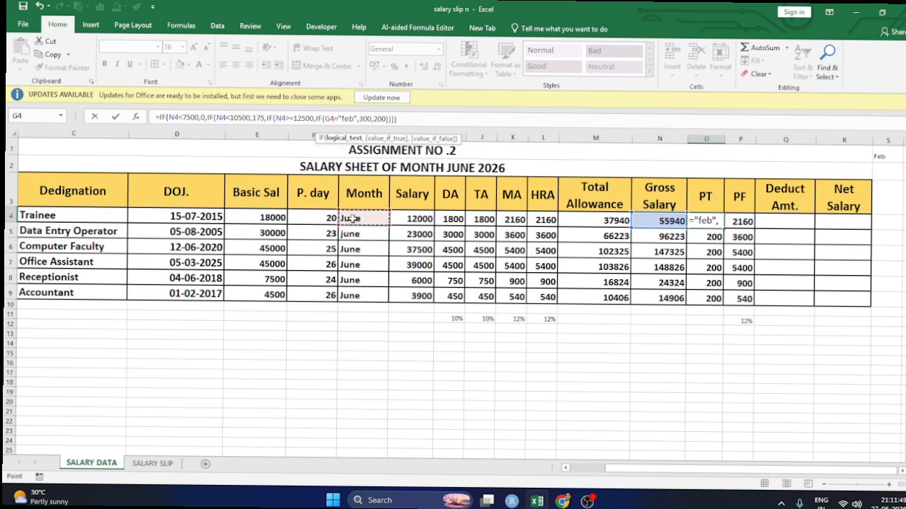
key(Return)
- Copy O4's PT formula down to O9 for the remaining employees
click(697, 222)
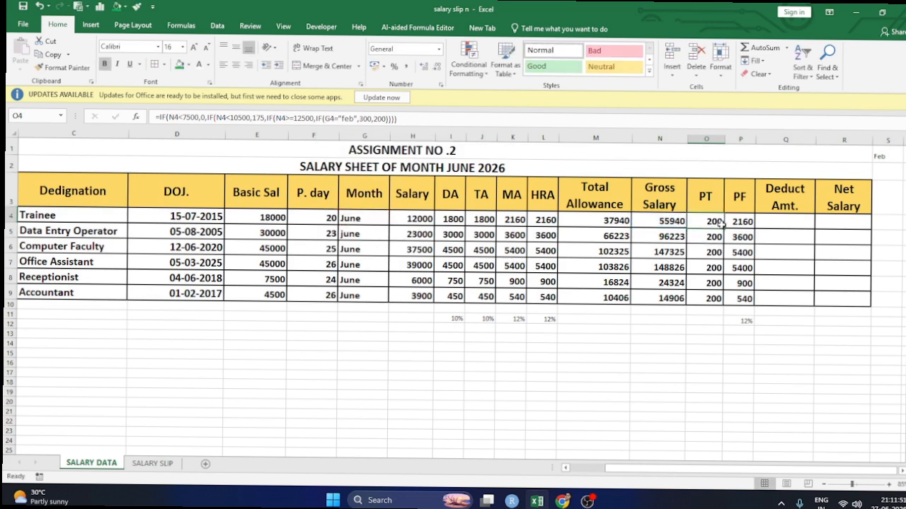
double_click(723, 227)
click(704, 329)
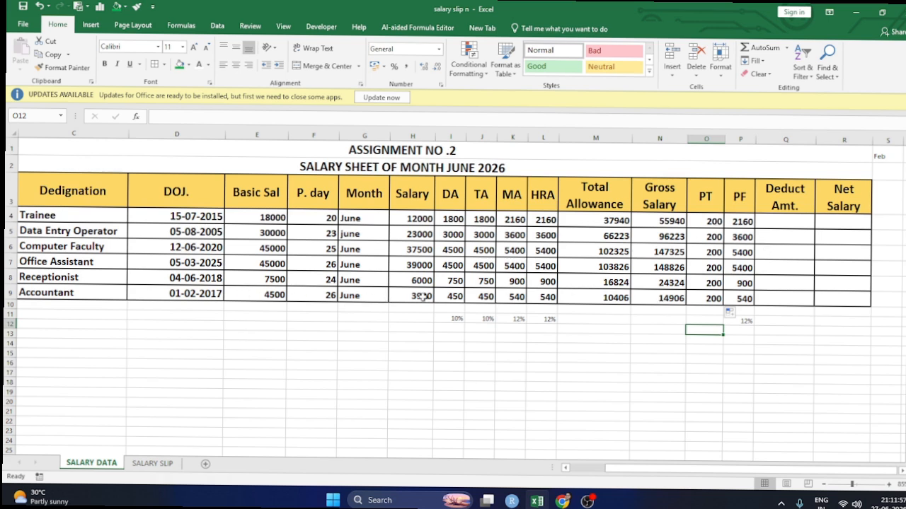
- Examine the Accountant row's basic salary, salary, individual allowances, total allowance and gross salary formulas in row 9
click(254, 298)
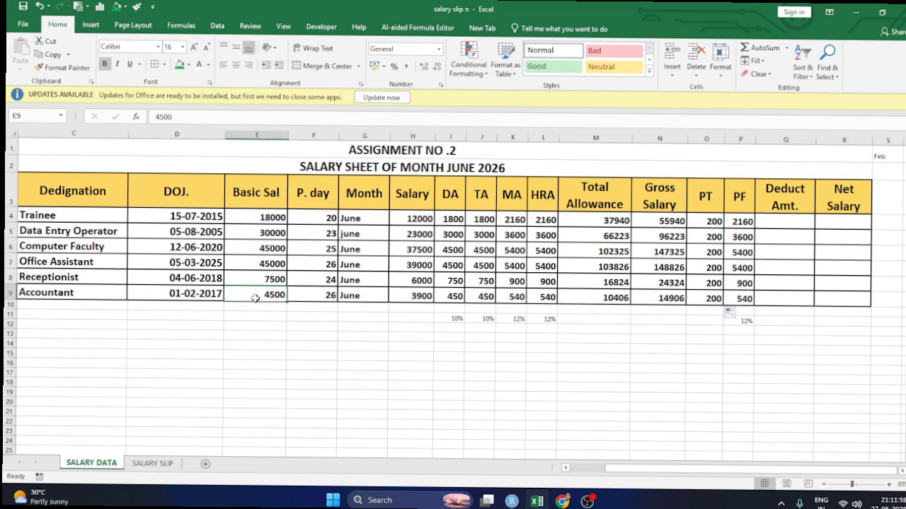
click(672, 299)
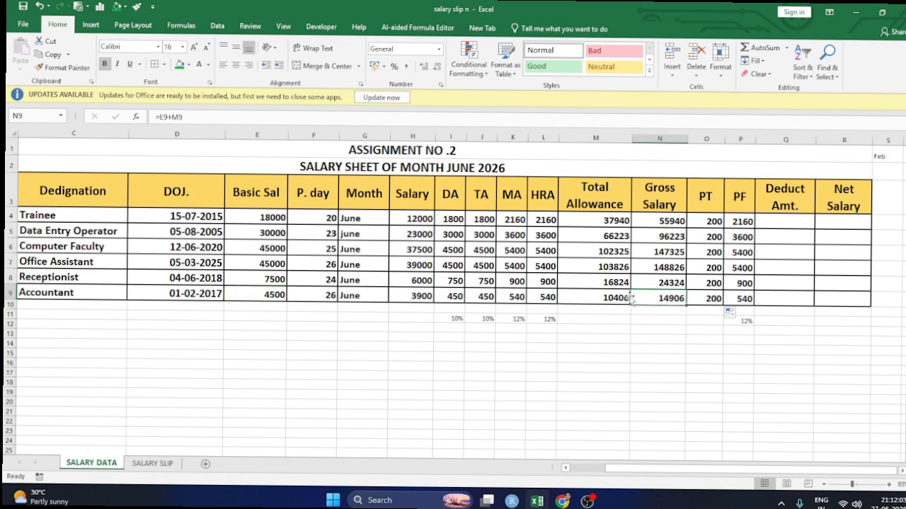
click(403, 297)
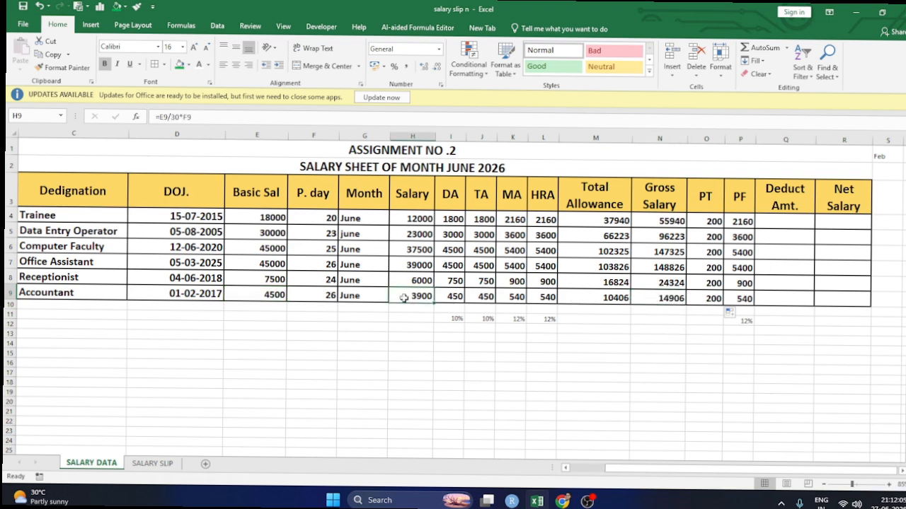
drag(466, 300, 545, 298)
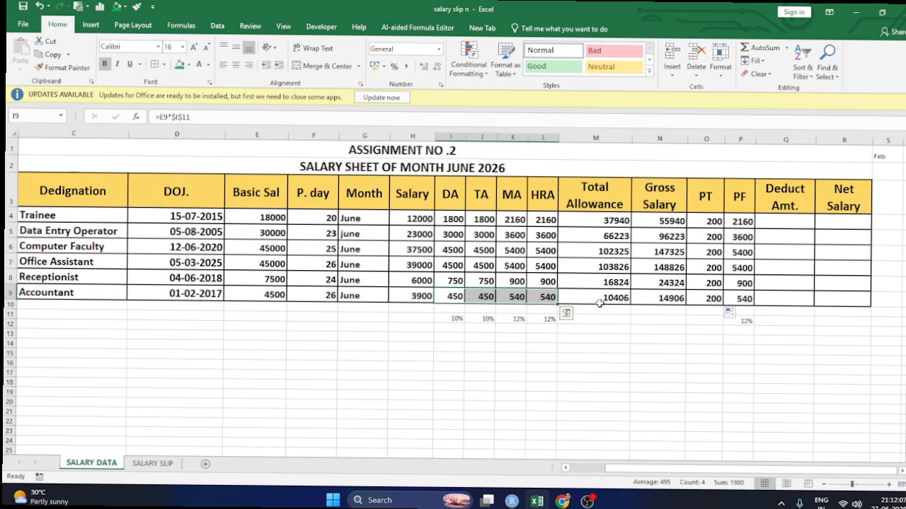
click(618, 303)
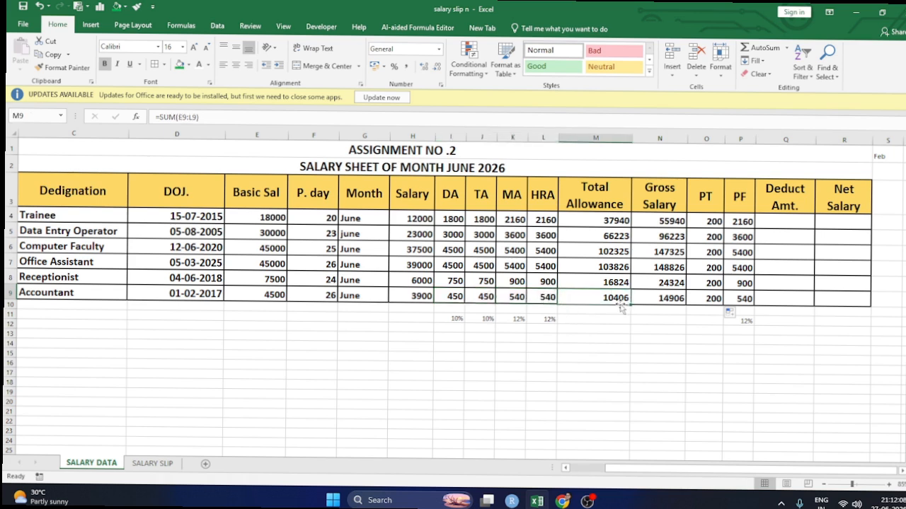
click(666, 301)
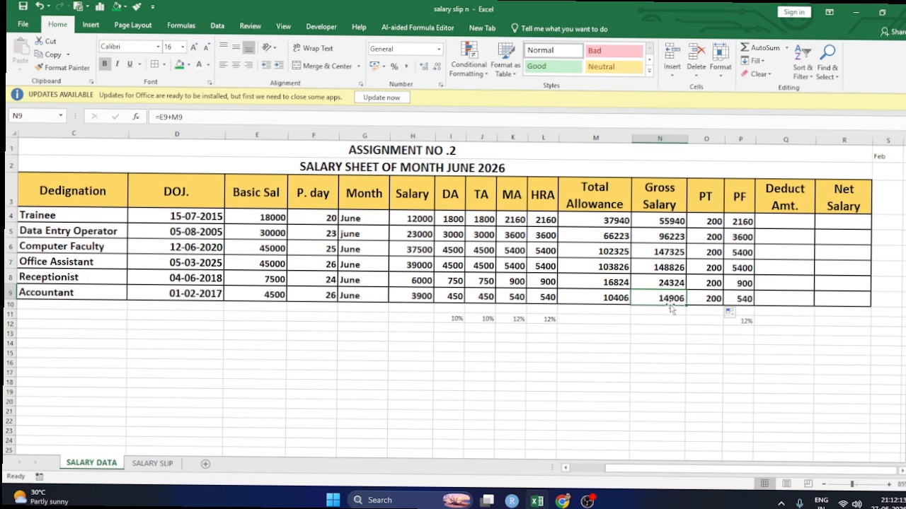
click(600, 300)
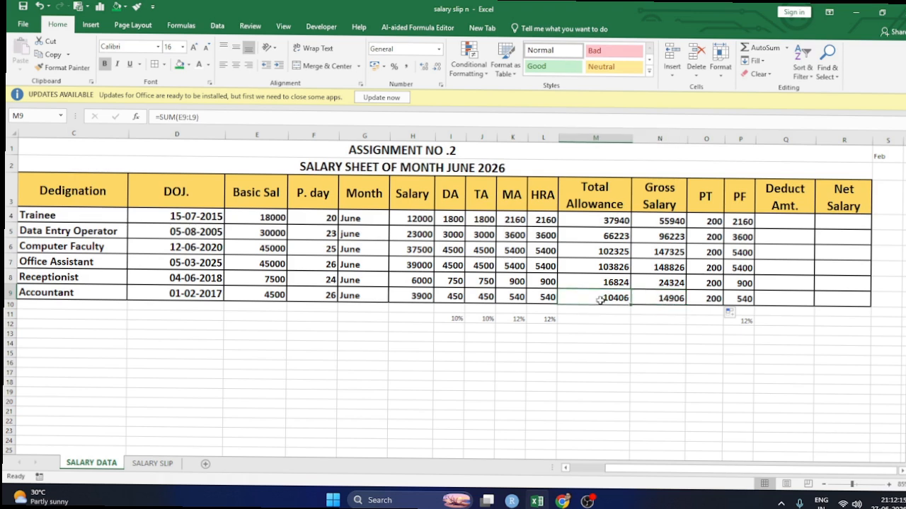
- Replace the Trainee's total allowance formula in M4 with =SUM(I4:L4) and copy it down to M9
click(604, 220)
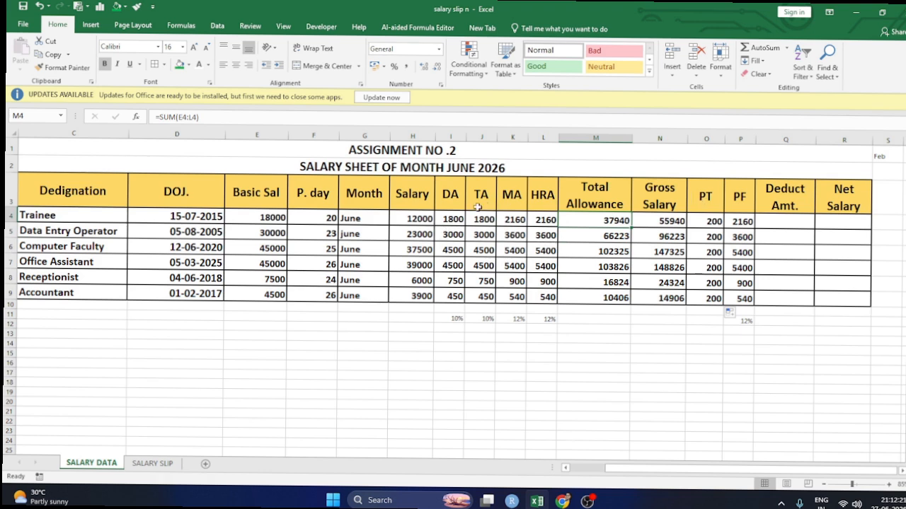
text(=)
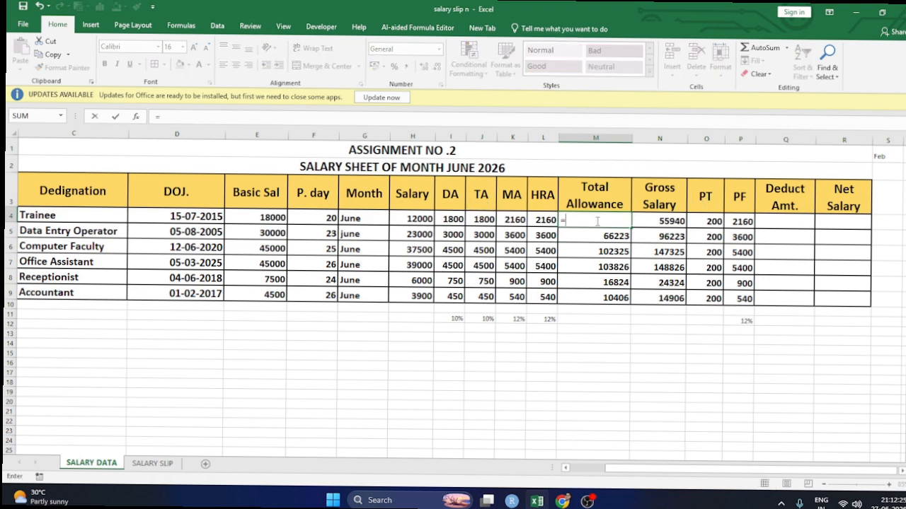
key(BackSpace)
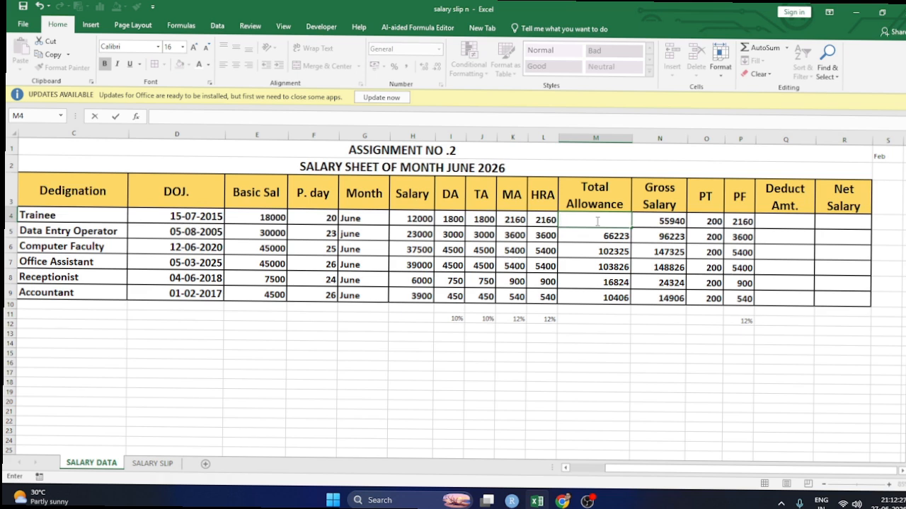
text(=SUM()
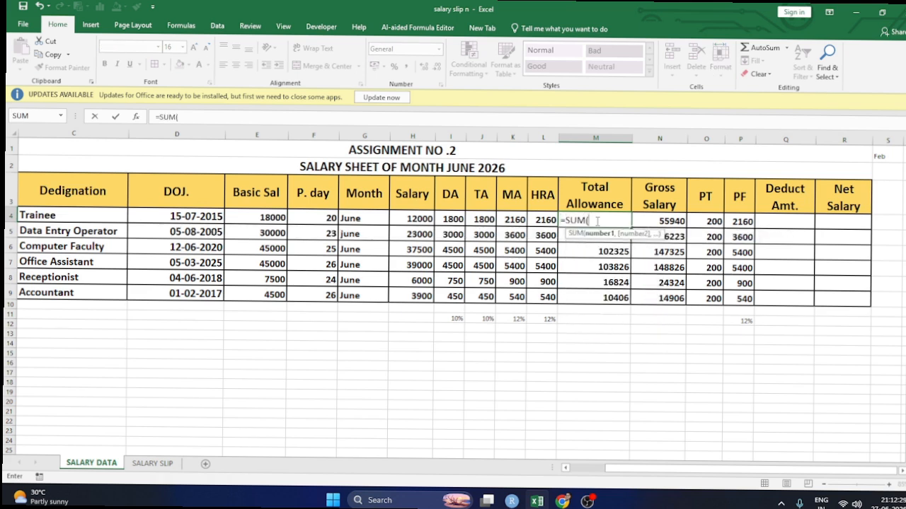
drag(443, 219, 543, 220)
key(Return)
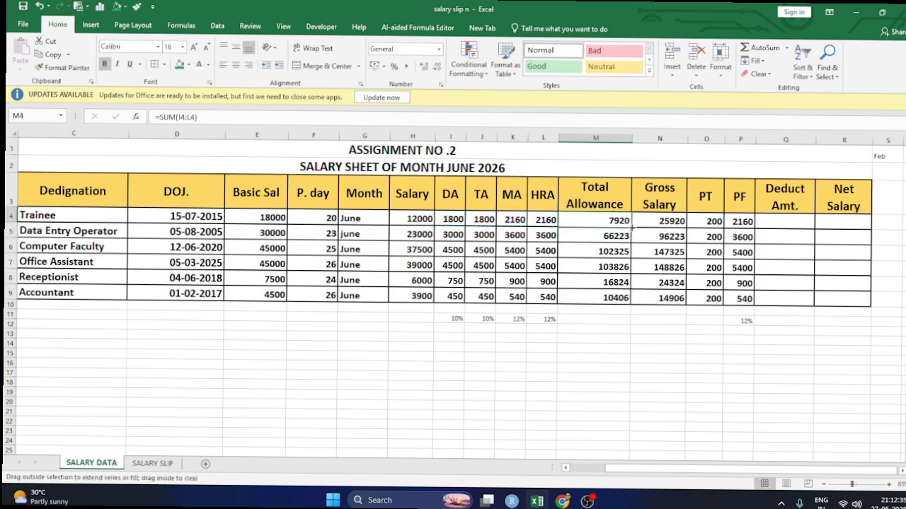
double_click(631, 227)
click(693, 331)
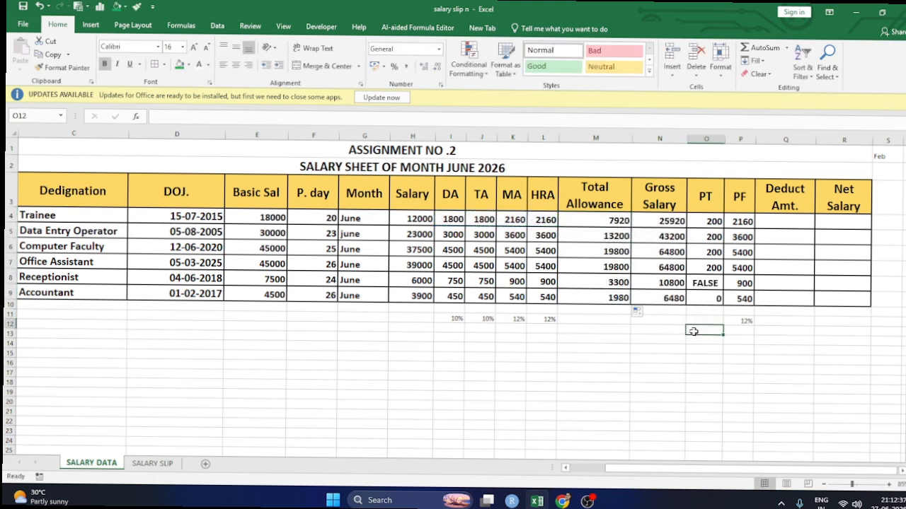
- Set the Receptionist's basic salary in E8 to 6500 and check the gross salary and PT formulas in rows 8 and 9
click(266, 280)
text(6500)
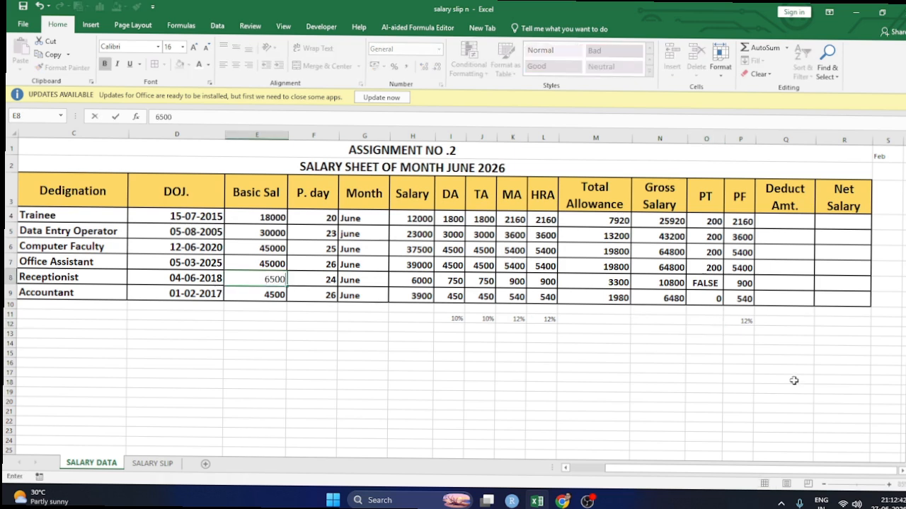
key(Return)
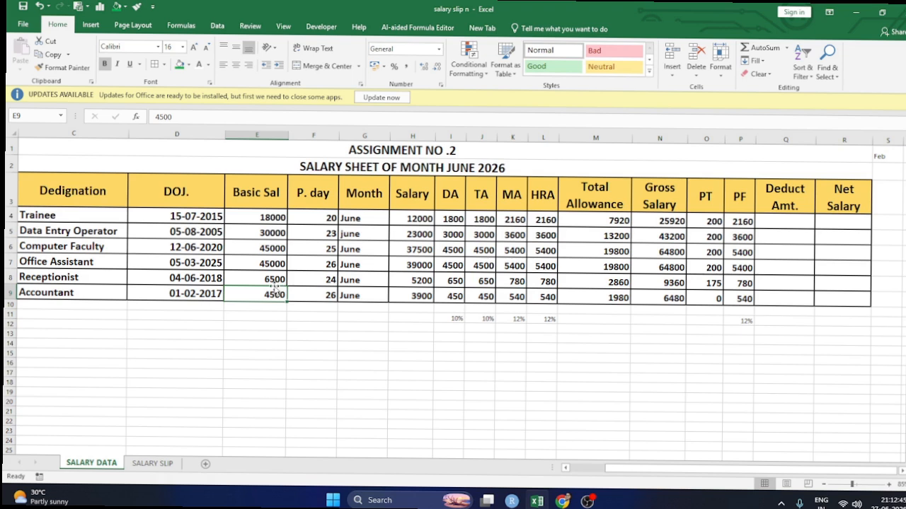
click(674, 283)
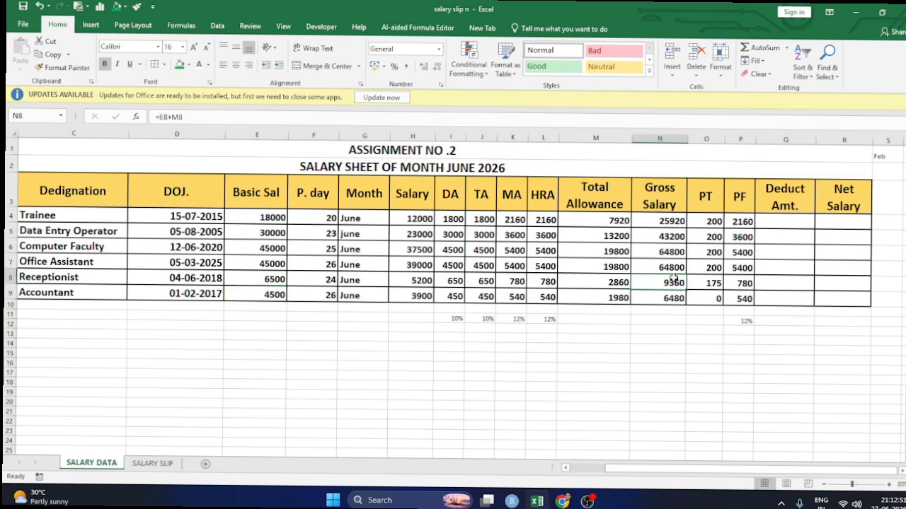
click(712, 286)
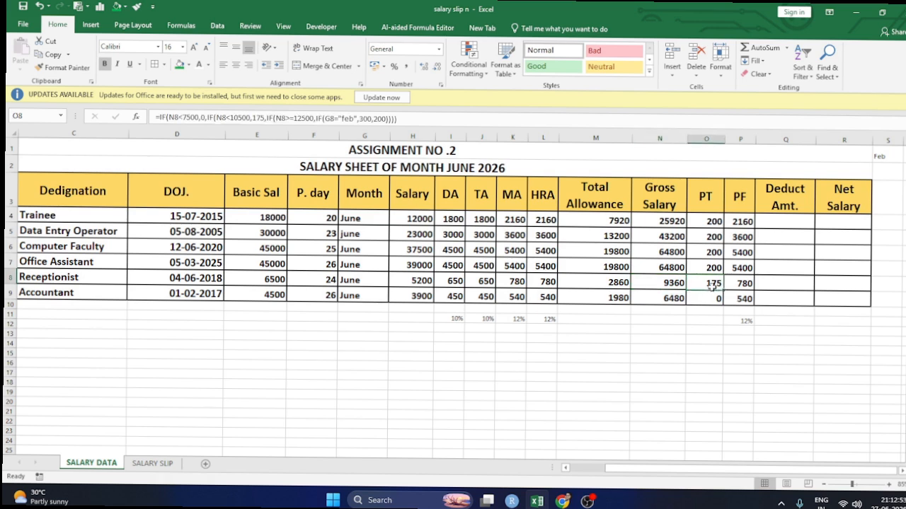
click(668, 299)
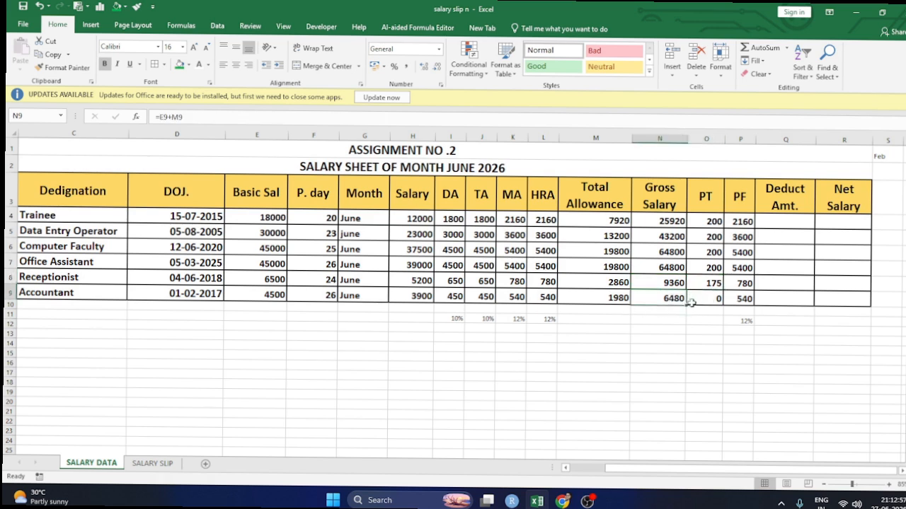
click(700, 302)
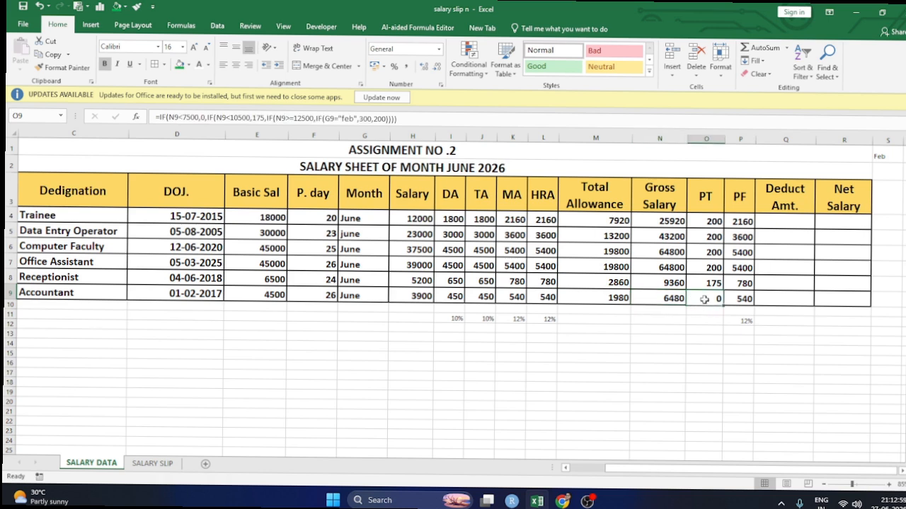
- Calculate the deduction amount in Q4 as =O4+P4 and fill the formula down to Q9
click(799, 224)
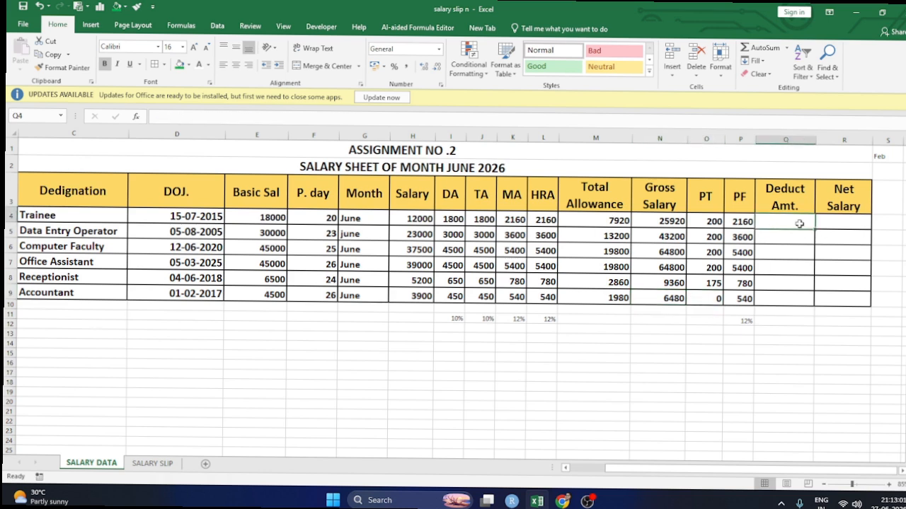
text(=)
click(705, 220)
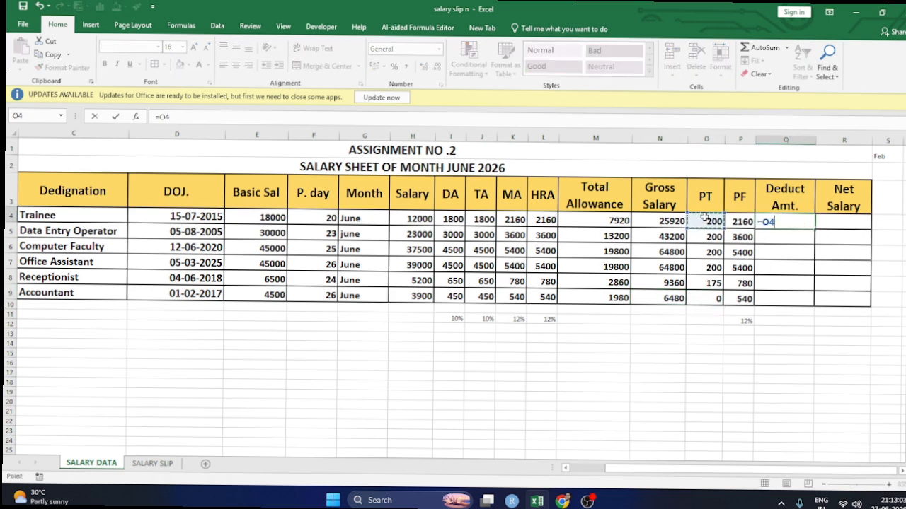
text(+)
click(744, 221)
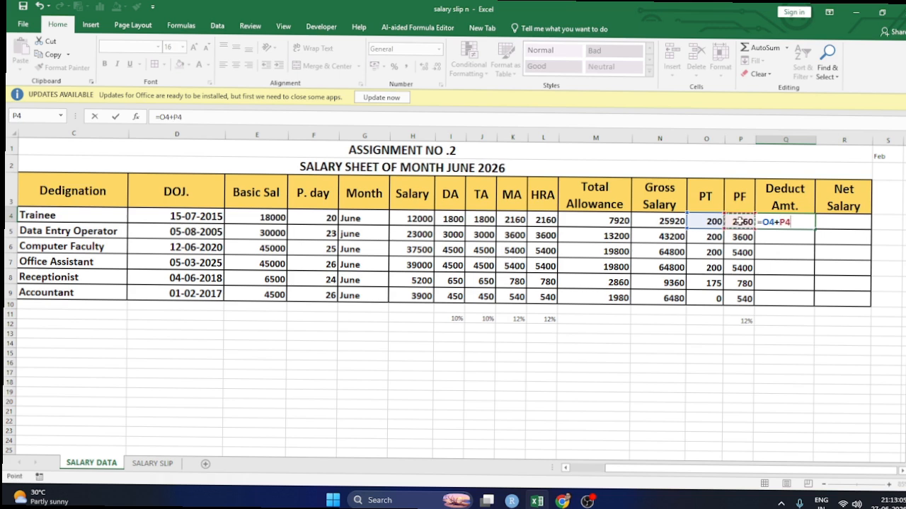
key(Return)
click(778, 222)
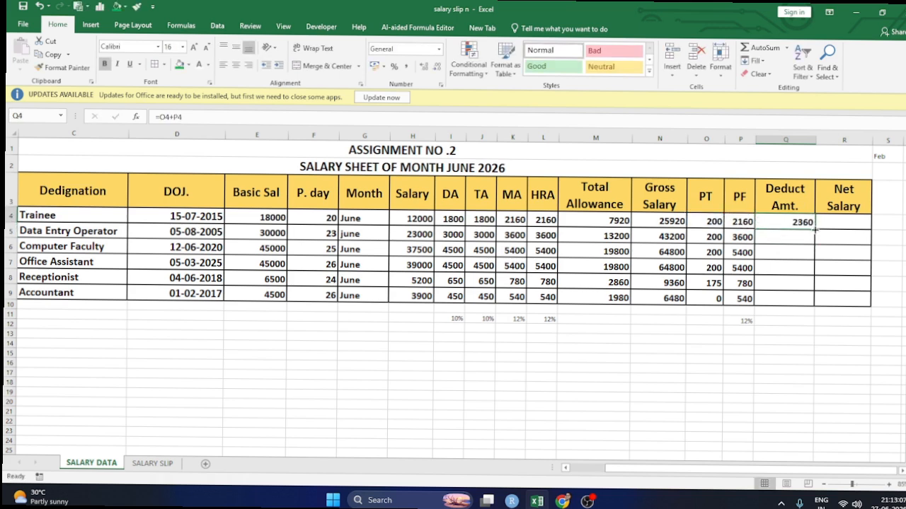
drag(815, 229, 808, 300)
- Calculate the net salary in R4 as =N4-Q4 and fill the formula down to R9
click(857, 223)
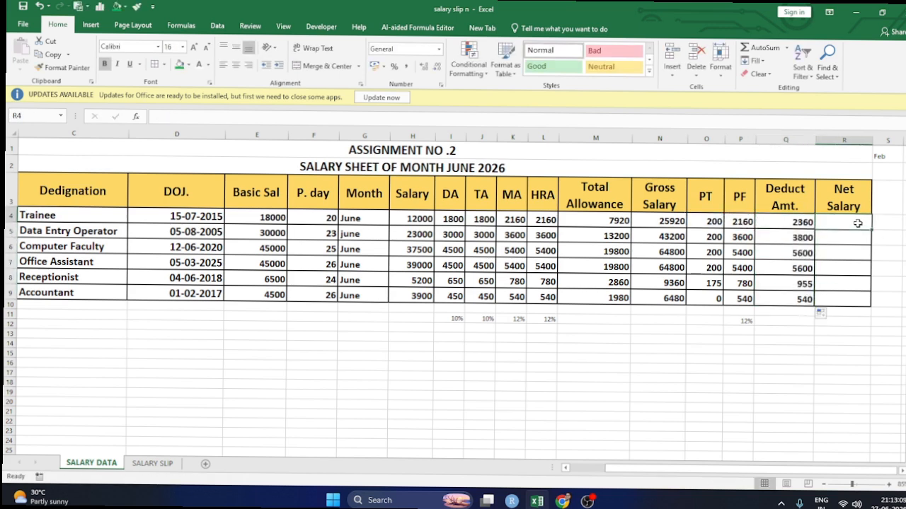
text(=)
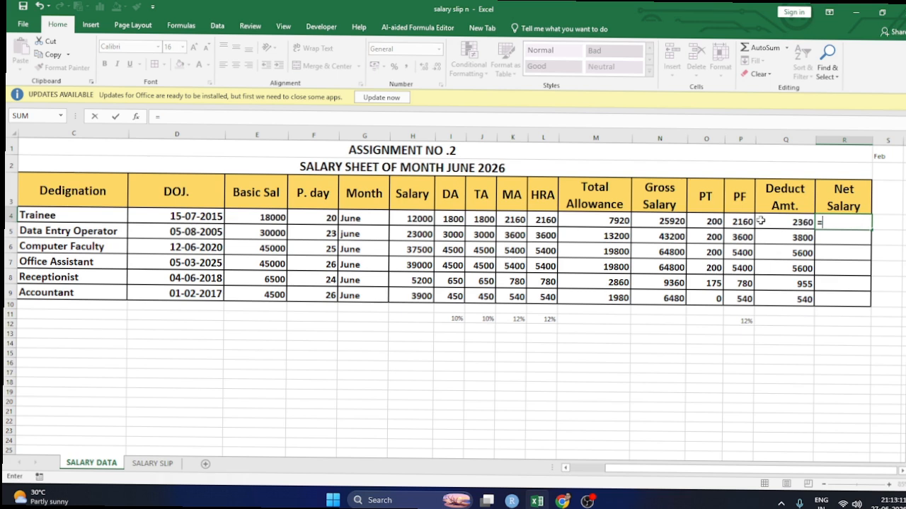
click(668, 222)
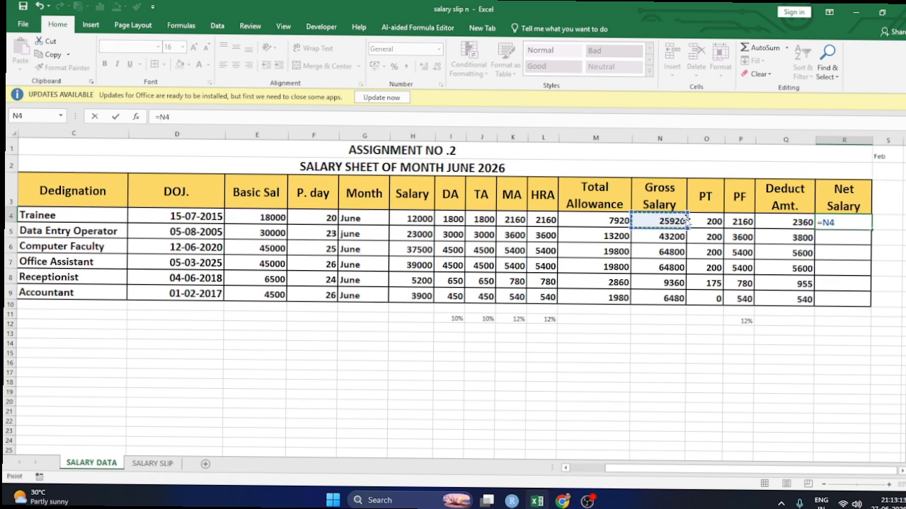
text(-)
click(779, 224)
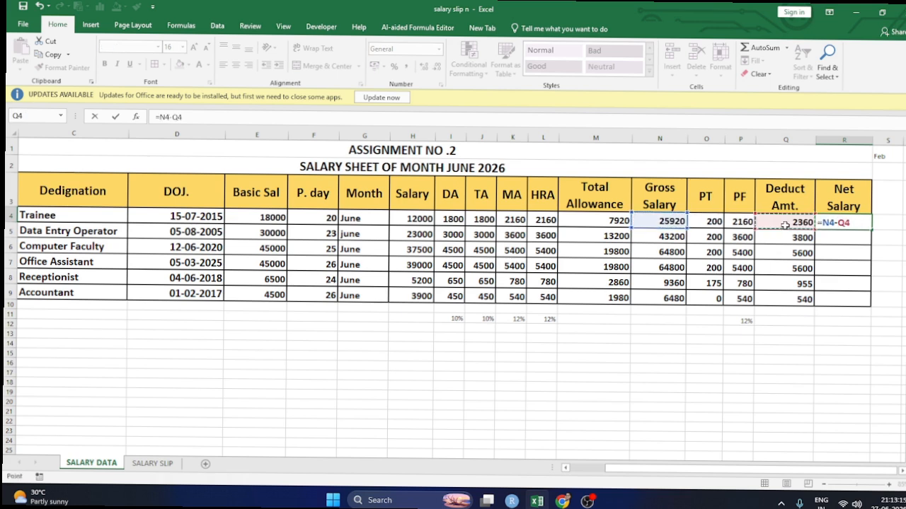
key(Return)
click(852, 222)
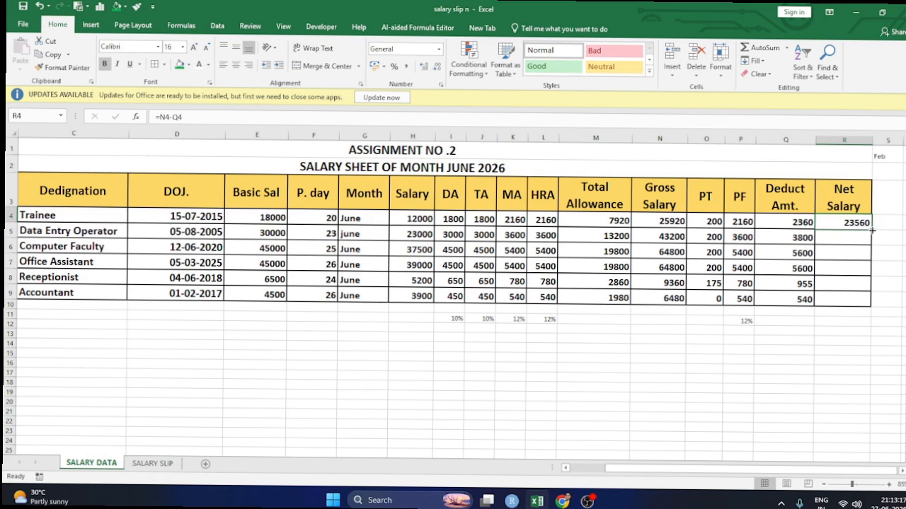
drag(872, 230, 872, 306)
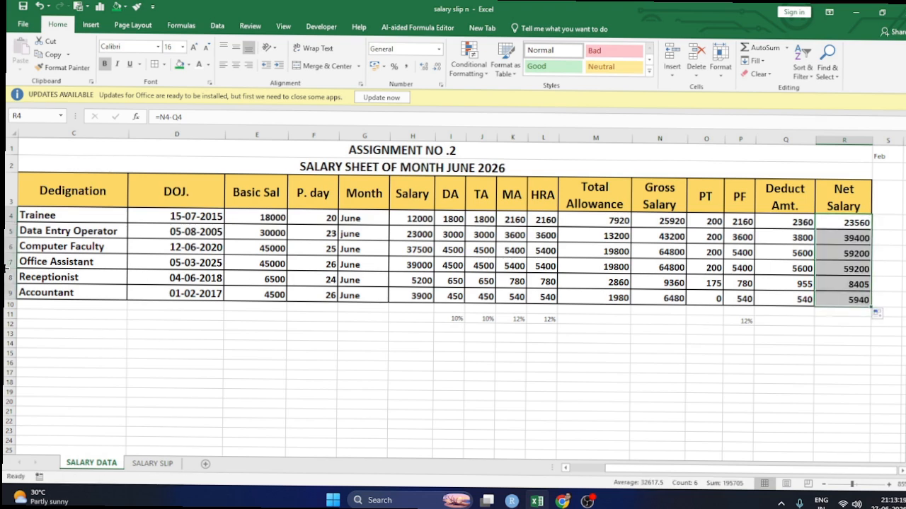
- Review the Trainee's salary row, then open the SALARY SLIP sheet and examine its layout, view settings and border options
drag(46, 214, 856, 222)
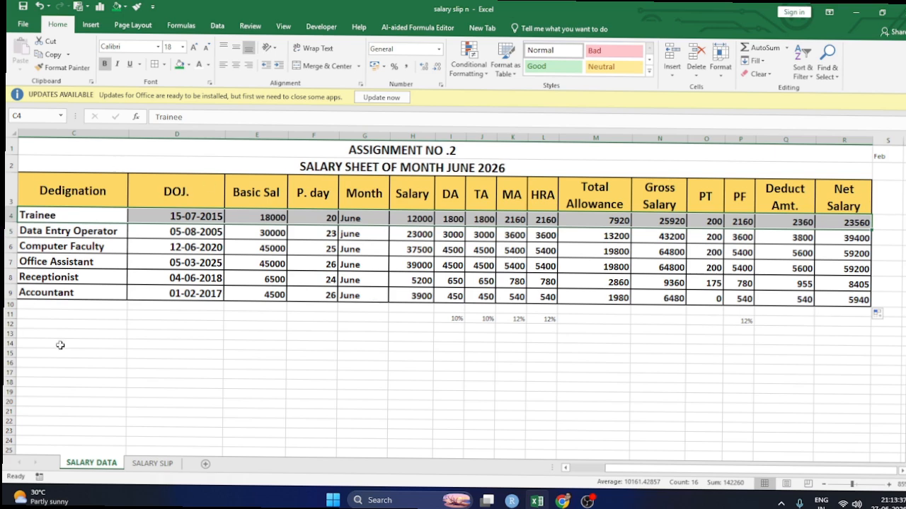
click(152, 464)
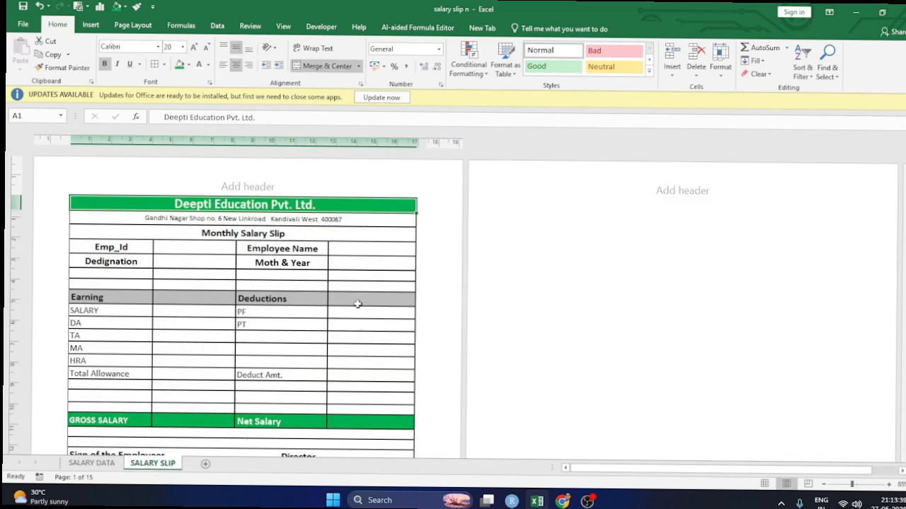
scroll(358, 305, down, 3)
scroll(351, 313, up, 1)
scroll(349, 312, up, 2)
click(140, 28)
click(284, 27)
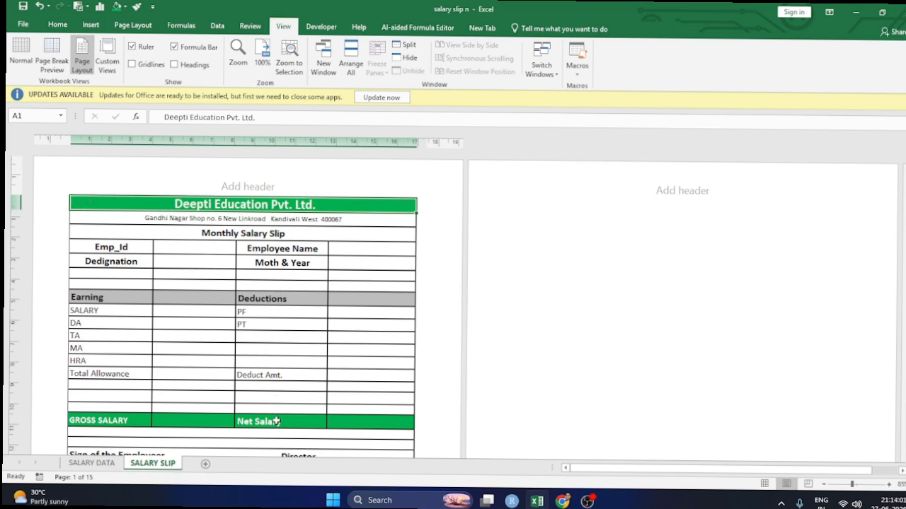
click(57, 25)
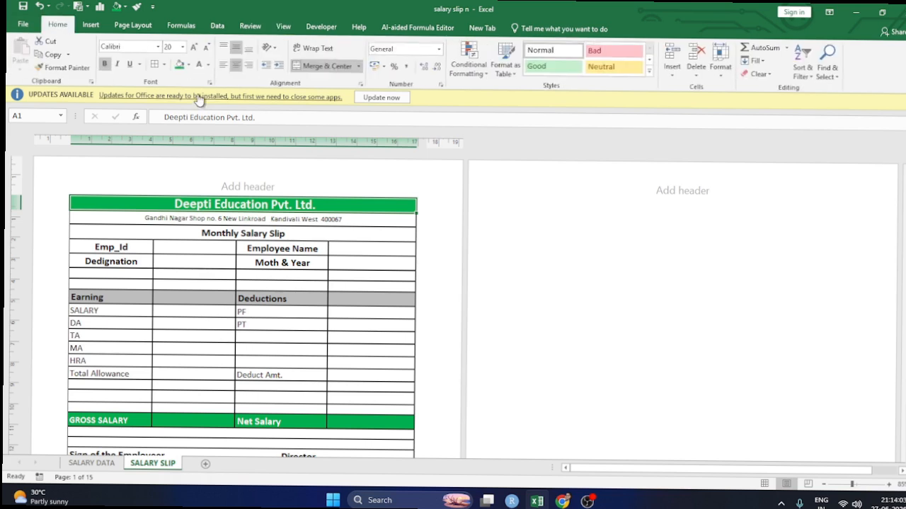
click(164, 64)
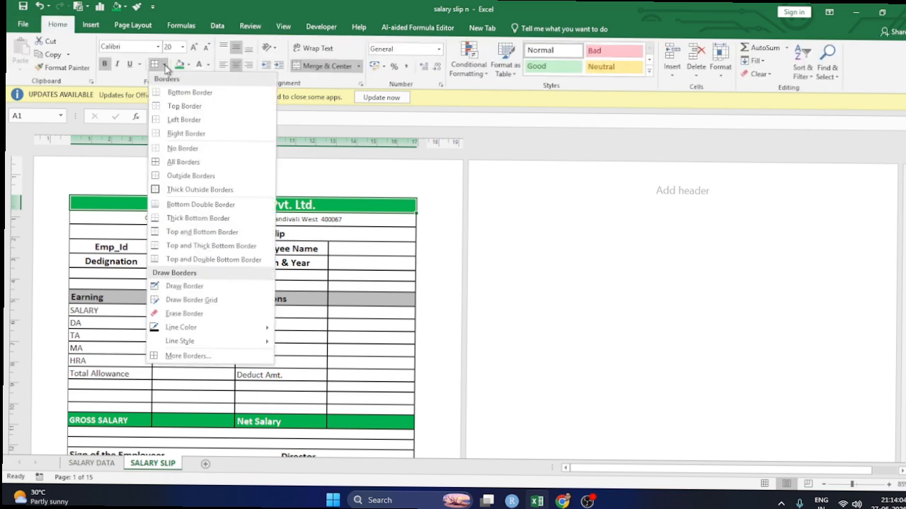
click(508, 246)
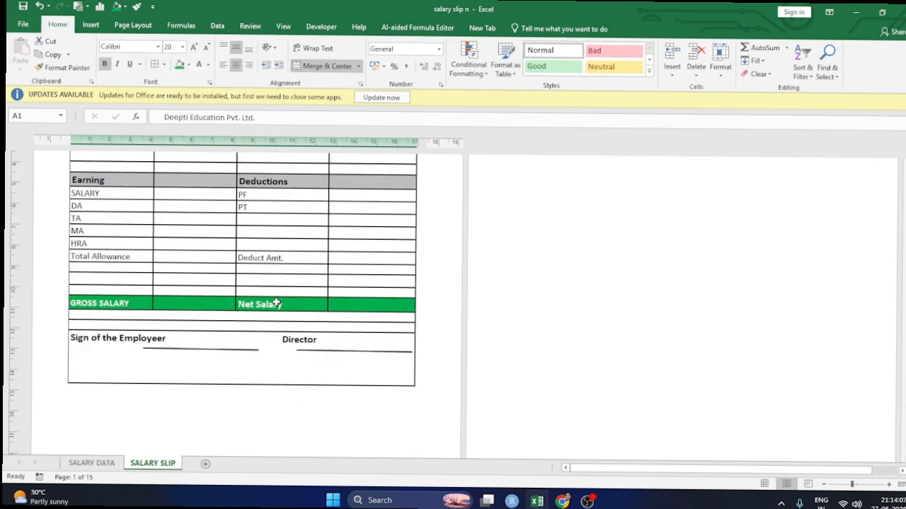
- Examine the slip's employee and director signature lines, the available line shapes, and the SALARY label and company address cells
click(174, 349)
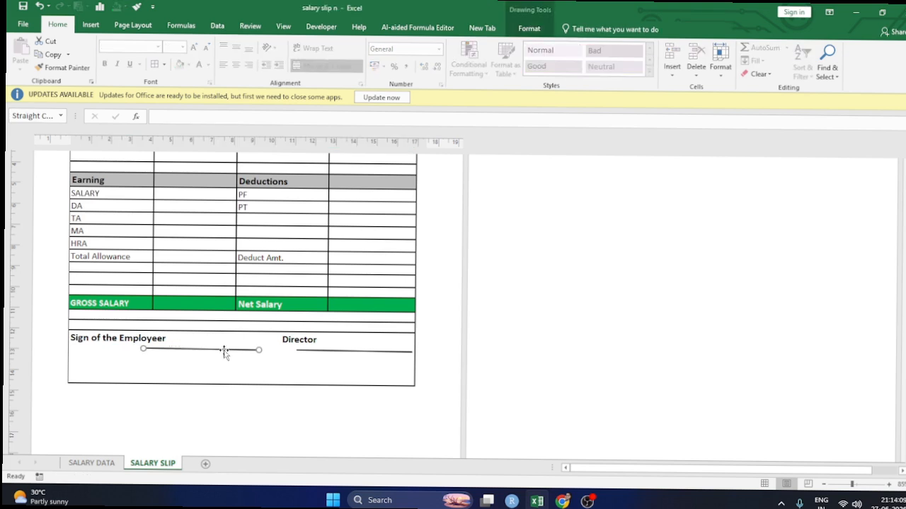
click(317, 351)
click(89, 25)
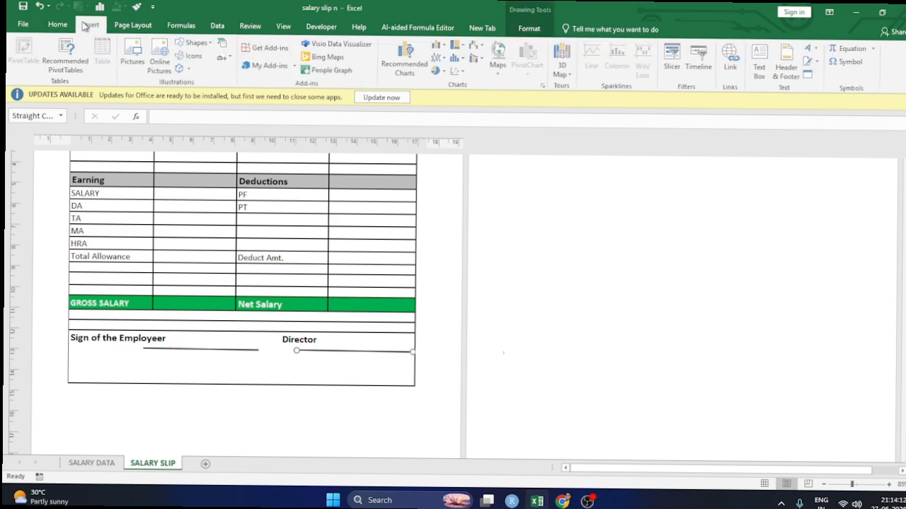
click(197, 43)
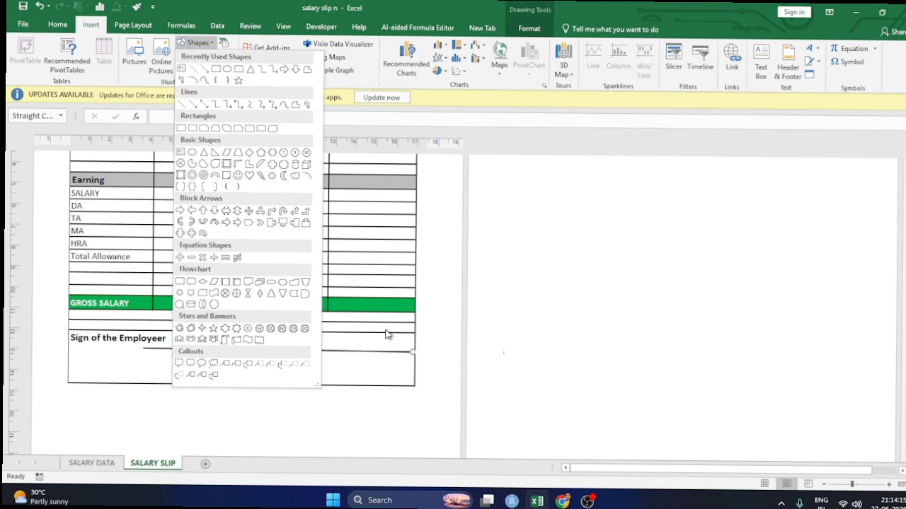
click(426, 367)
click(351, 372)
click(352, 372)
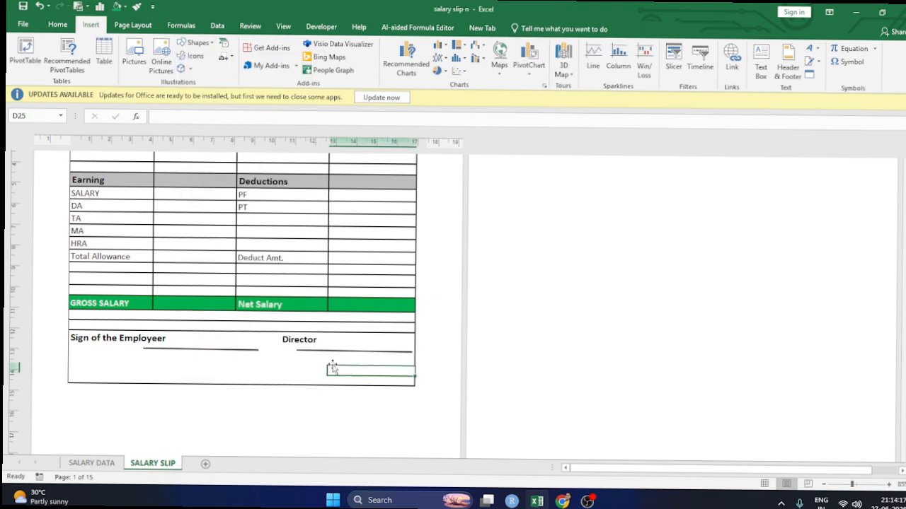
scroll(233, 345, up, 3)
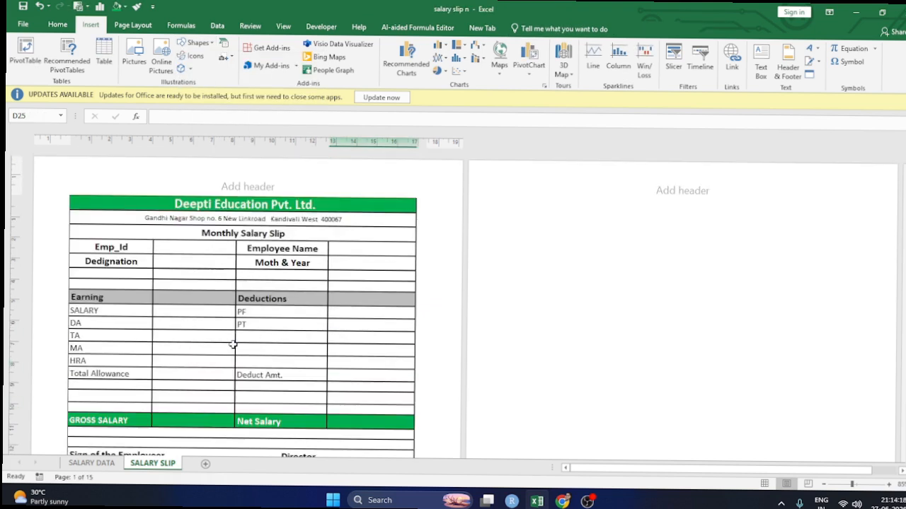
click(109, 310)
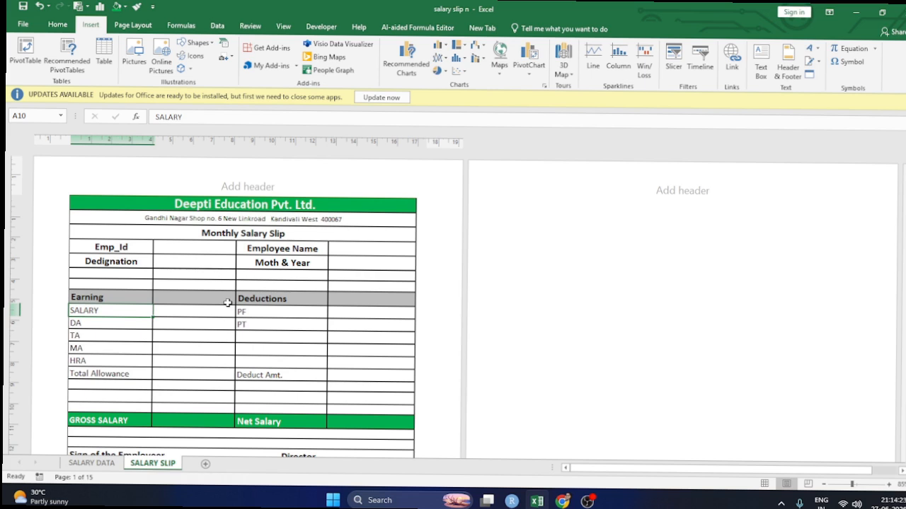
click(220, 217)
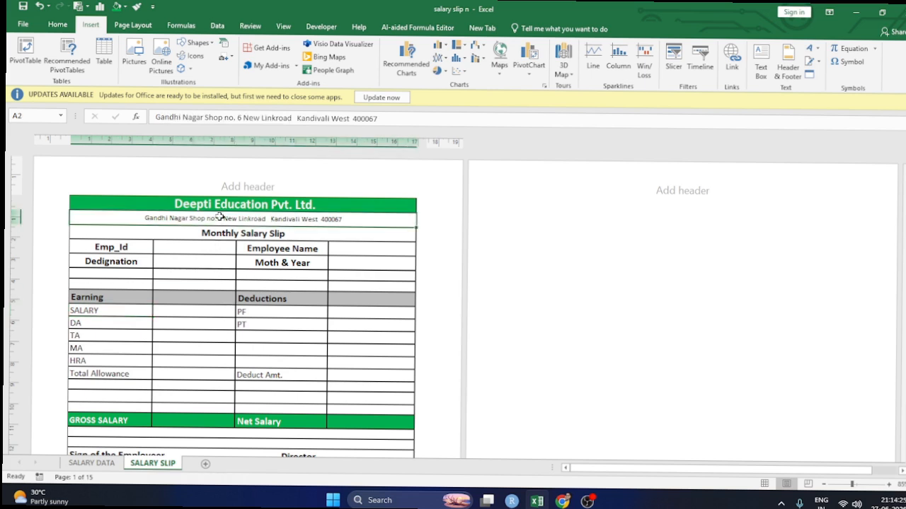
- Examine the slip's company name, address, Monthly Salary Slip title and Emp_Id label cells
click(57, 25)
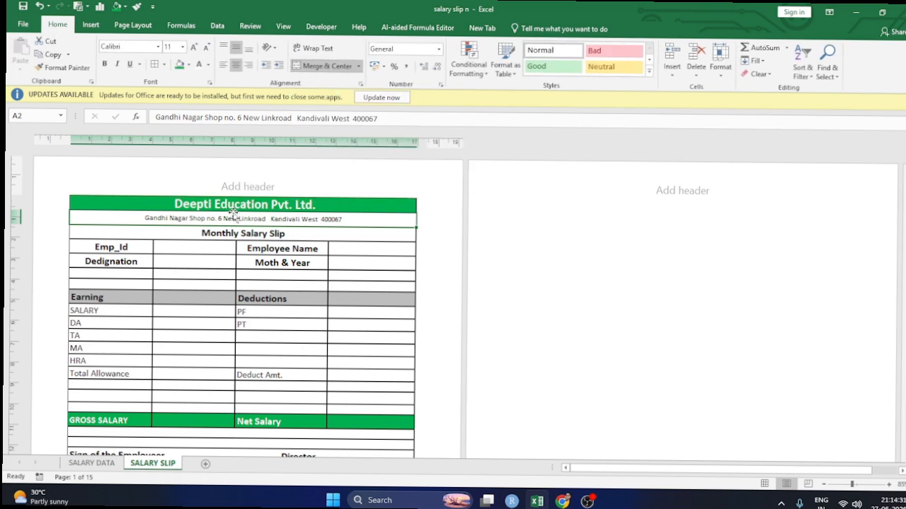
click(269, 204)
click(261, 220)
click(256, 235)
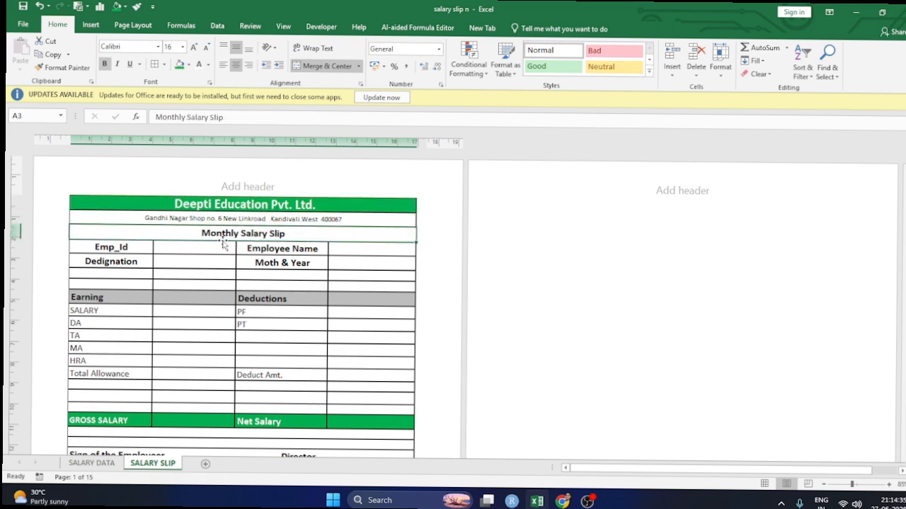
click(128, 247)
click(128, 273)
- Add a list validation to the Emp_Id value cell B5 sourced from the SALARY DATA employee IDs in A4:A9, and choose Eoo1
click(184, 247)
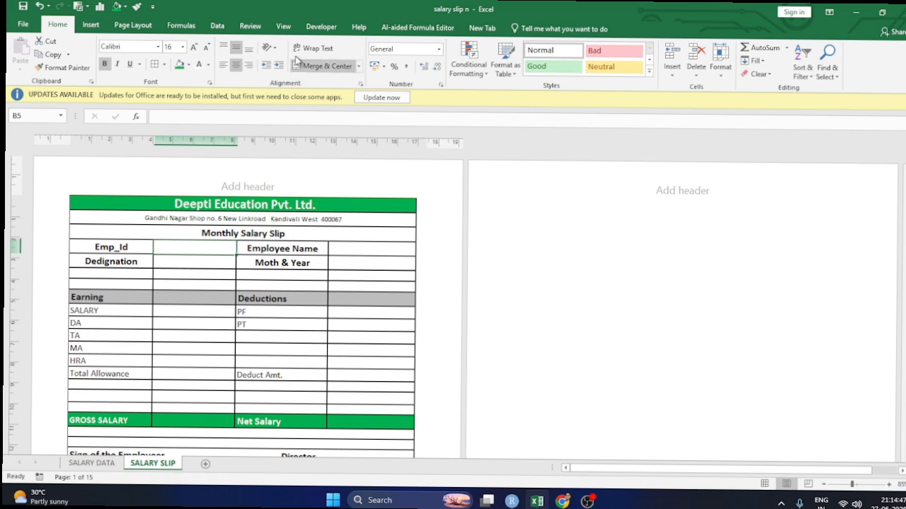
click(218, 25)
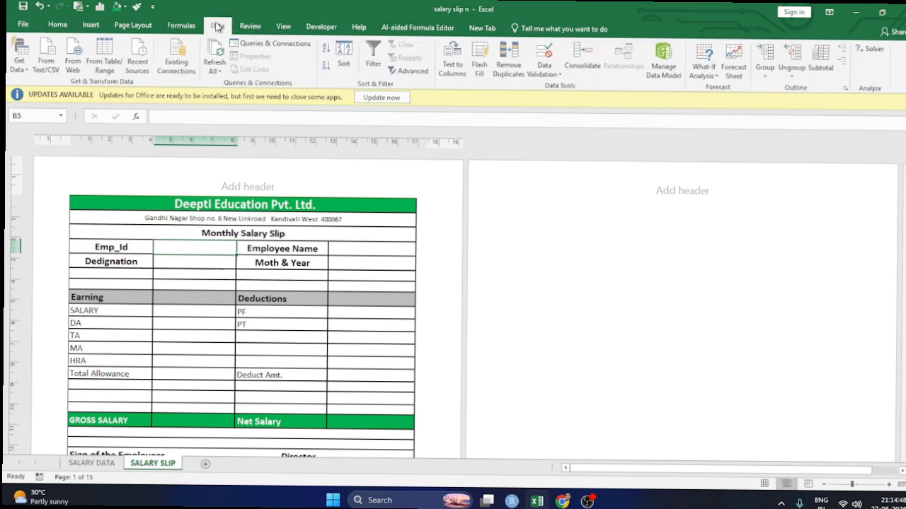
click(560, 74)
click(567, 88)
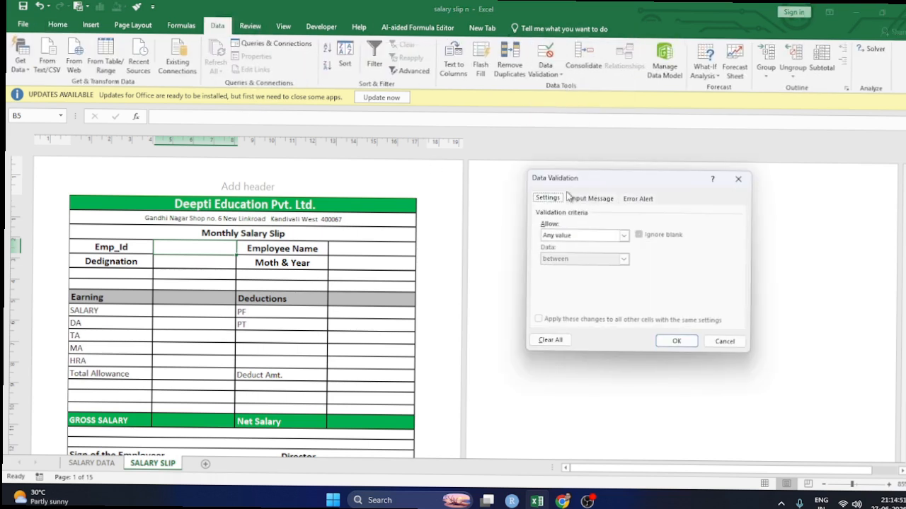
click(624, 235)
click(559, 268)
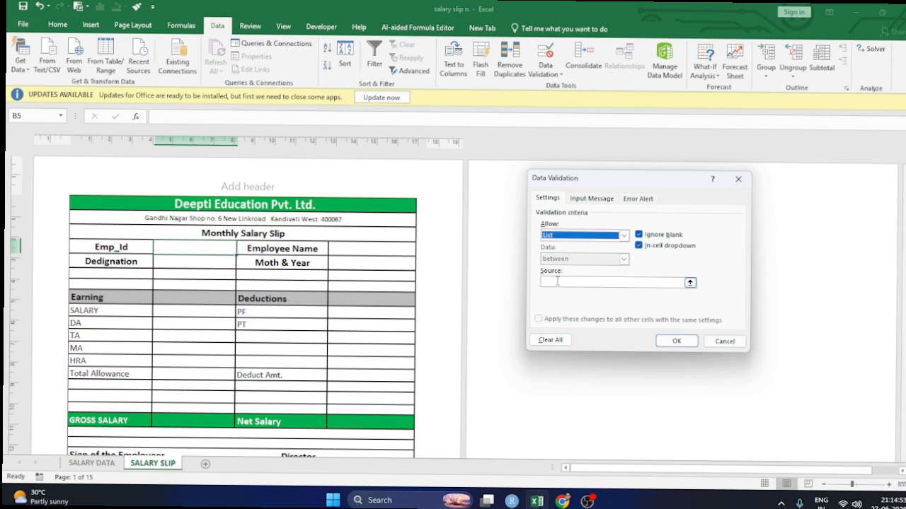
click(91, 462)
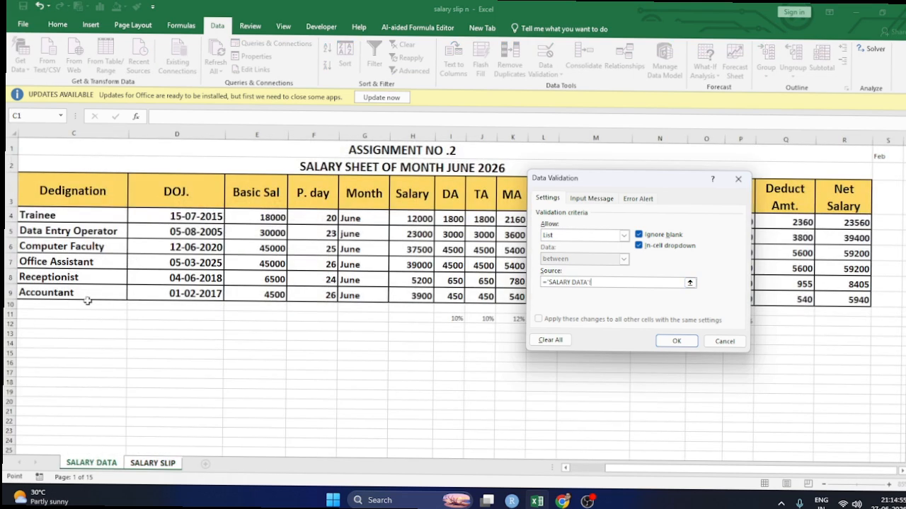
click(566, 467)
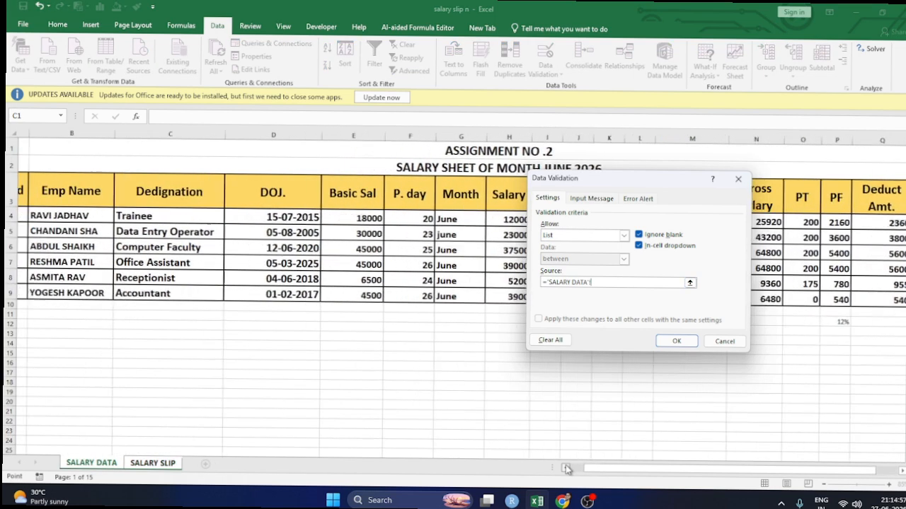
click(566, 468)
drag(57, 211, 50, 293)
click(678, 341)
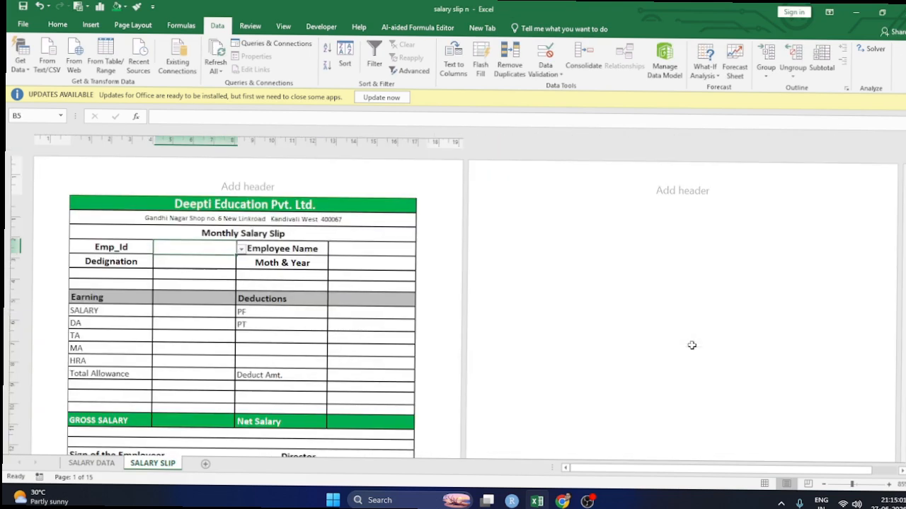
click(242, 251)
click(172, 260)
- Try a list validation in the Employee Name value cell D5 sourced from 'SALARY DATA'!$B$4:$B$9, and choose the first employee's name
click(365, 247)
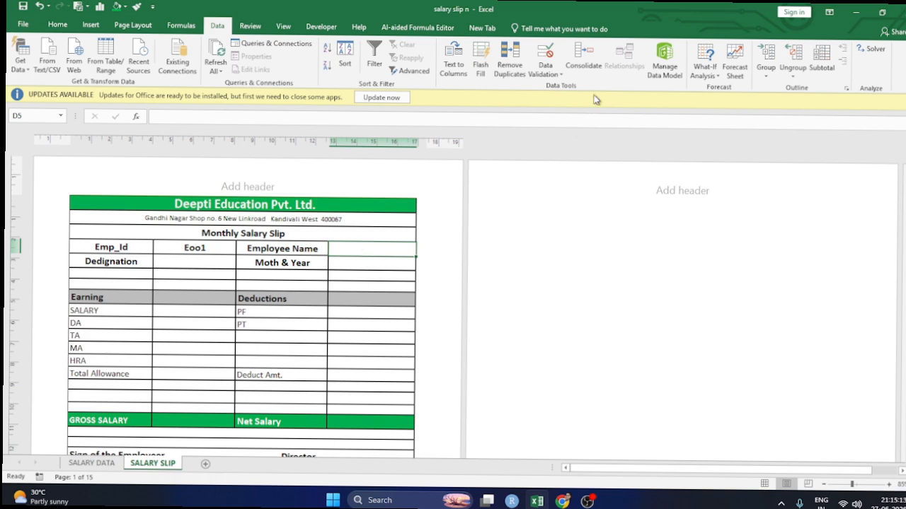
click(545, 71)
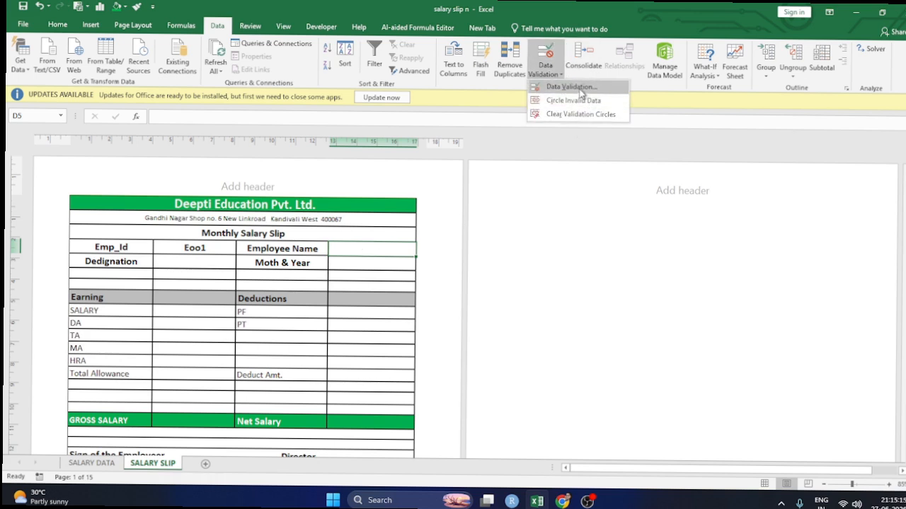
click(579, 88)
click(623, 235)
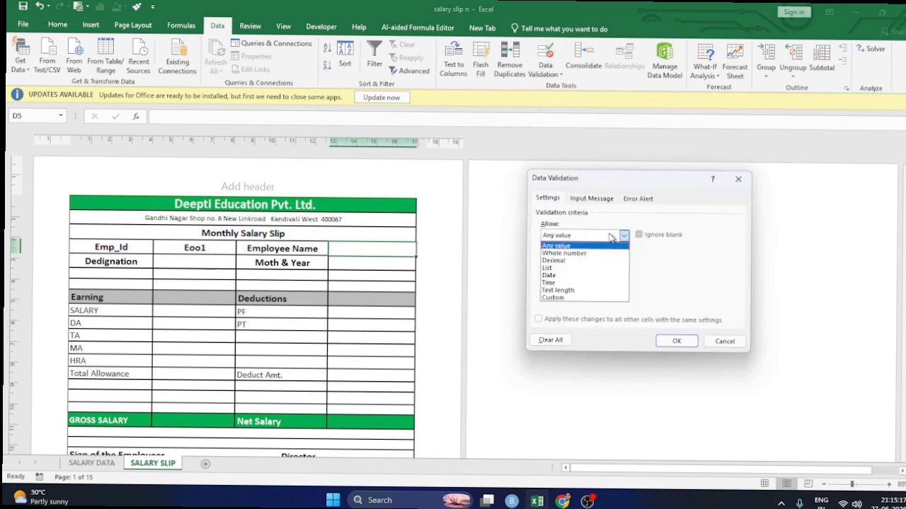
click(556, 269)
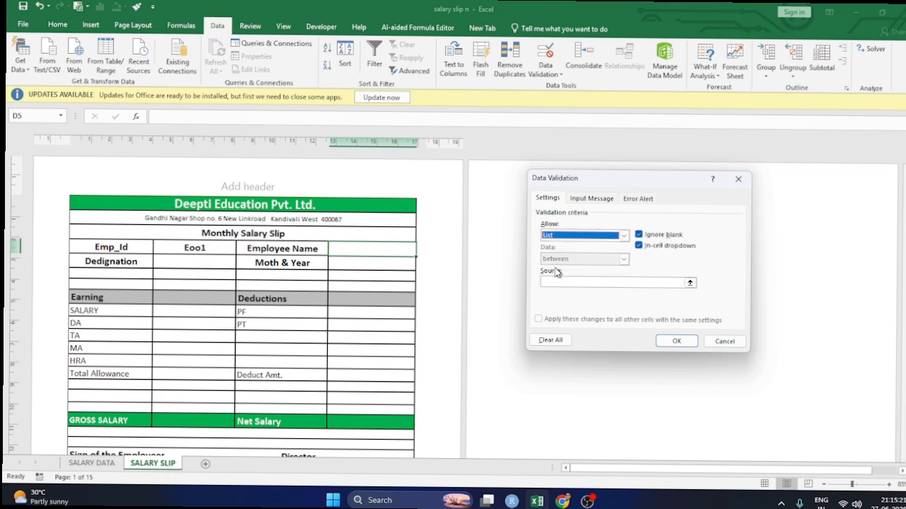
click(551, 282)
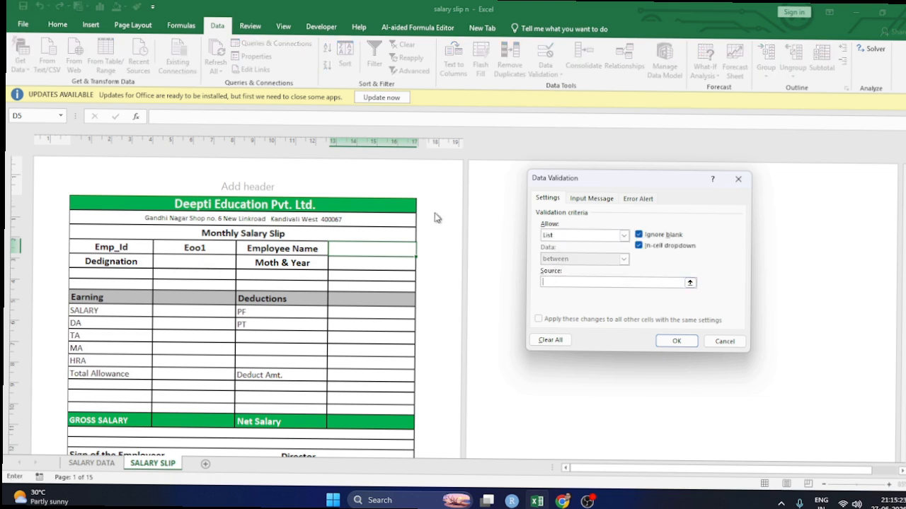
click(92, 464)
drag(132, 214, 128, 296)
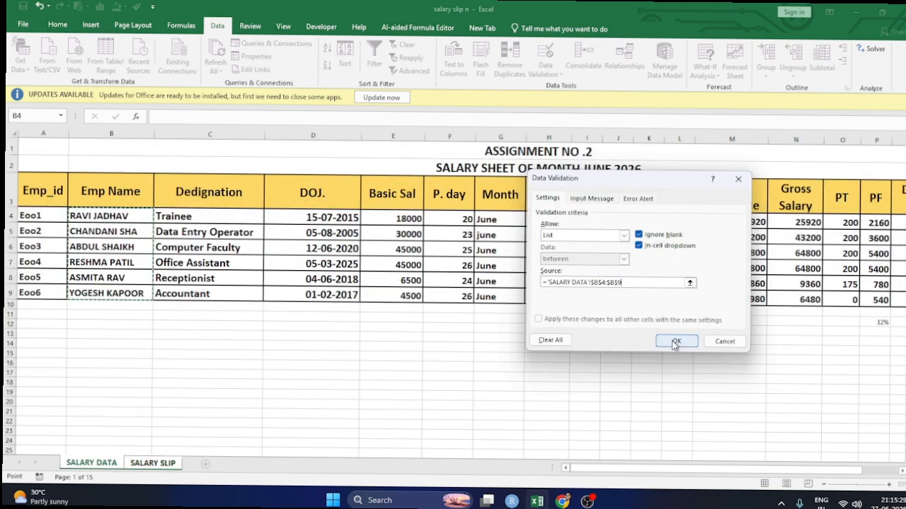
click(675, 340)
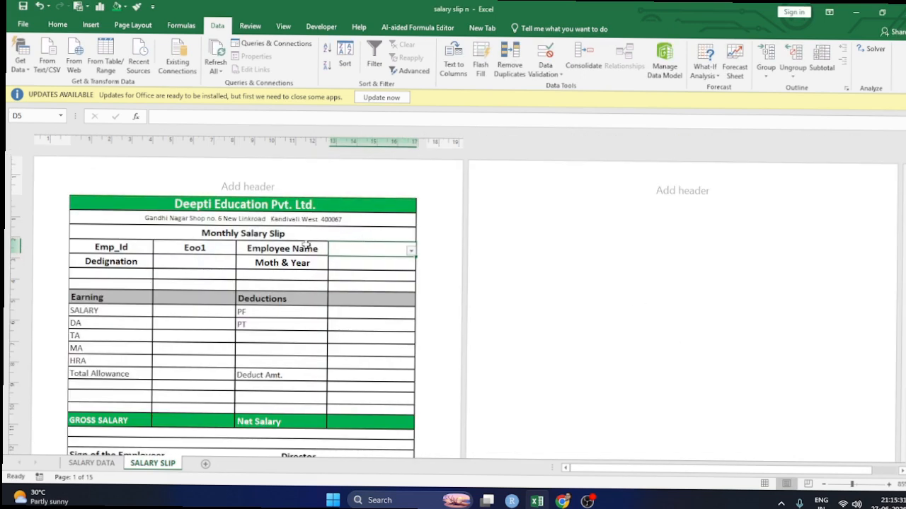
click(411, 251)
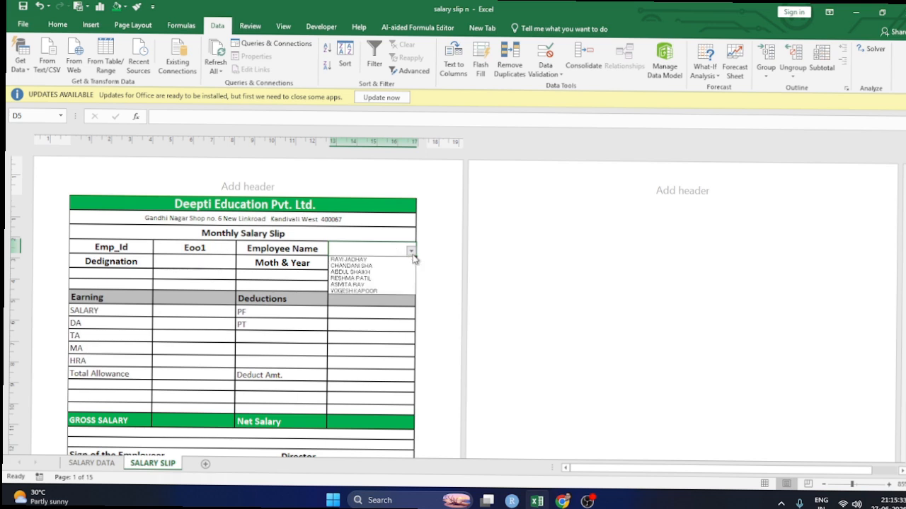
click(368, 260)
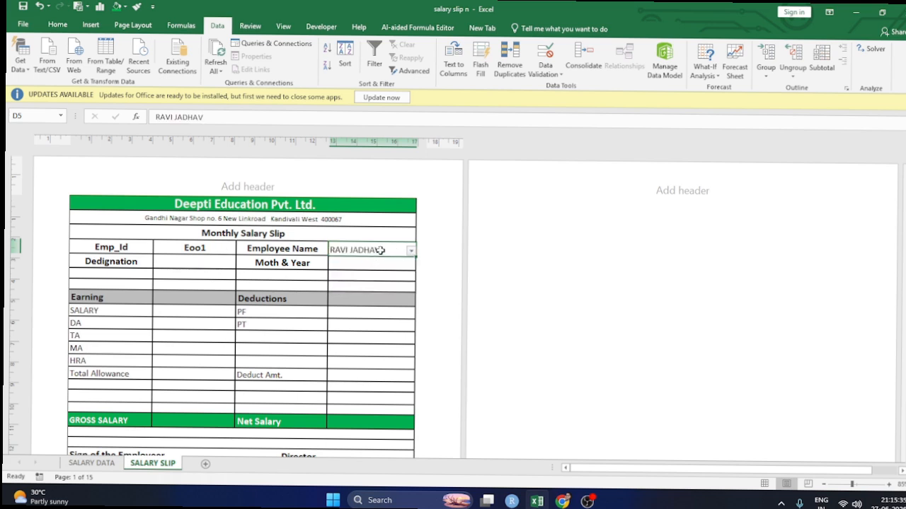
- Clear the list validation from the Employee Name value cell D5 and delete the chosen name
click(561, 74)
click(587, 89)
click(549, 340)
click(676, 341)
key(Delete)
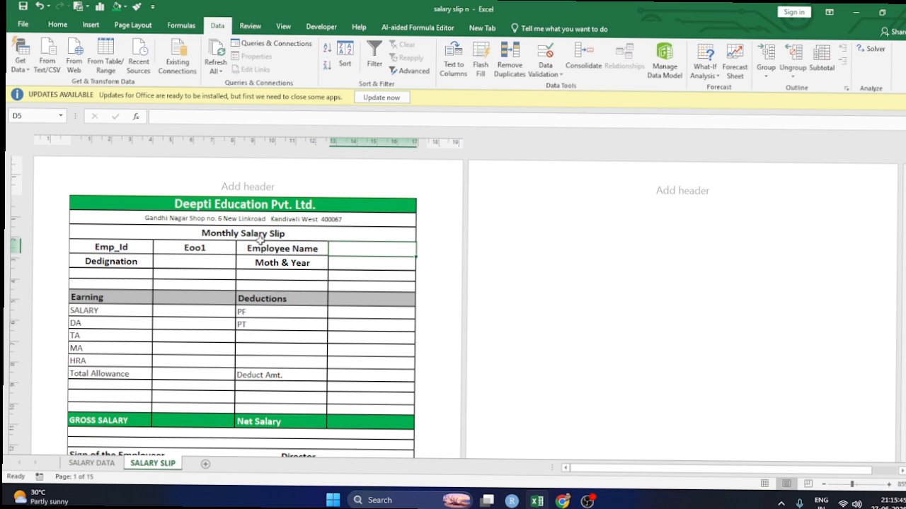
- Look up the designation in B6 with =VLOOKUP(B5,'SALARY DATA'!A3:R9,3,0)
click(196, 265)
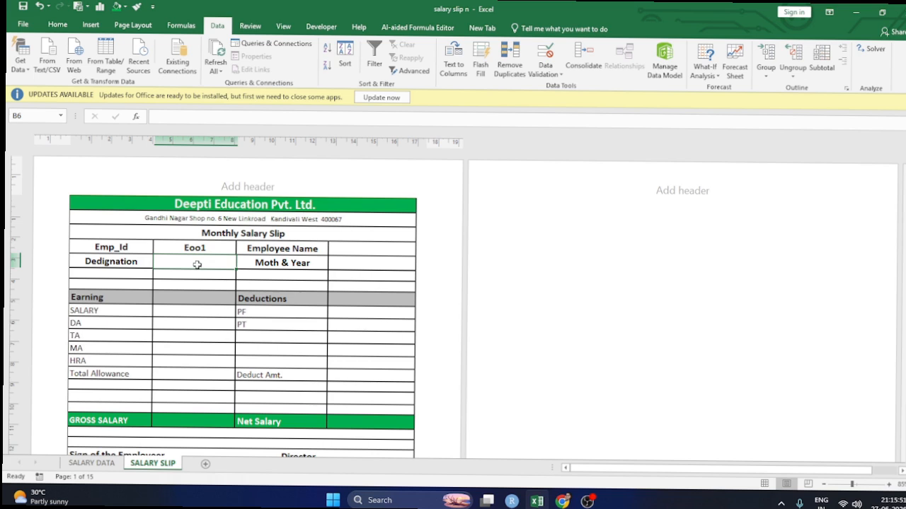
text(=)
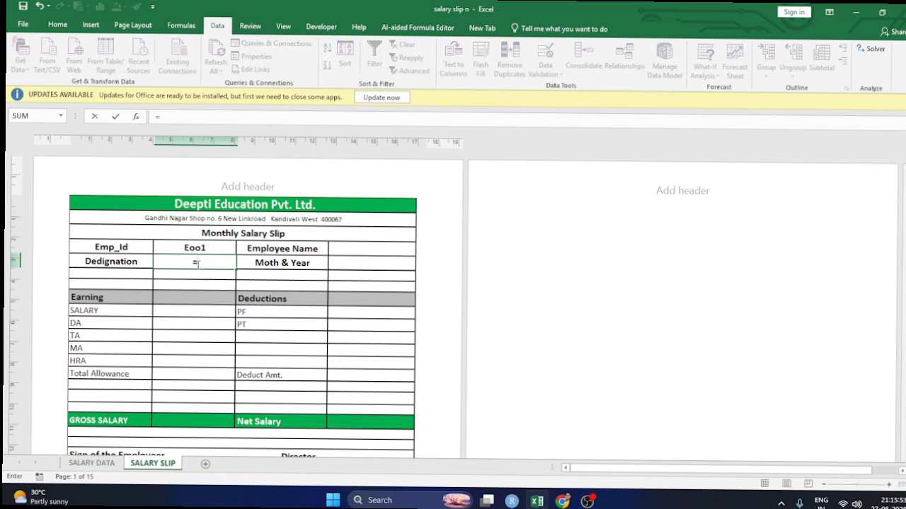
text(vl)
key(Tab)
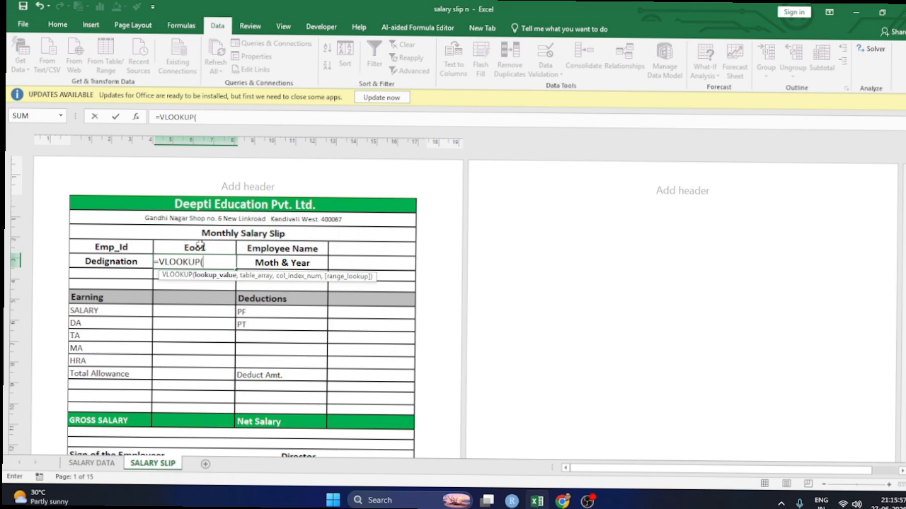
click(201, 245)
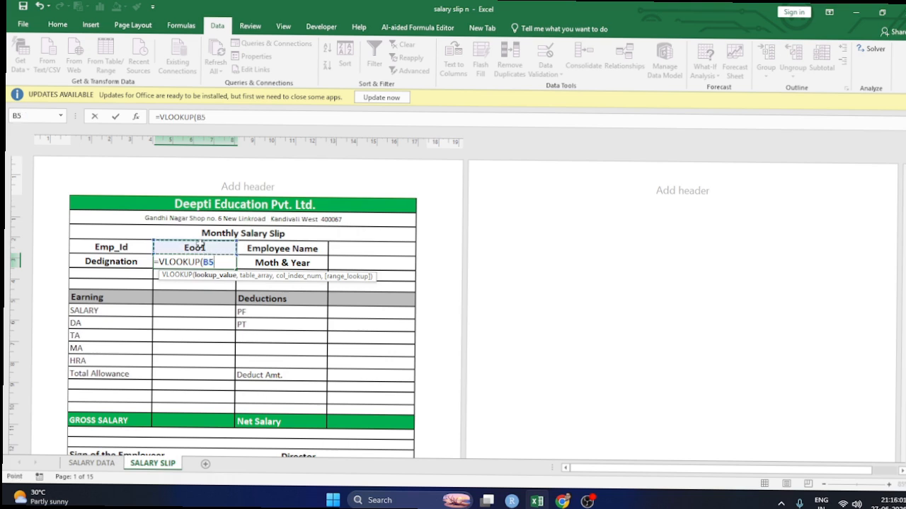
text(,)
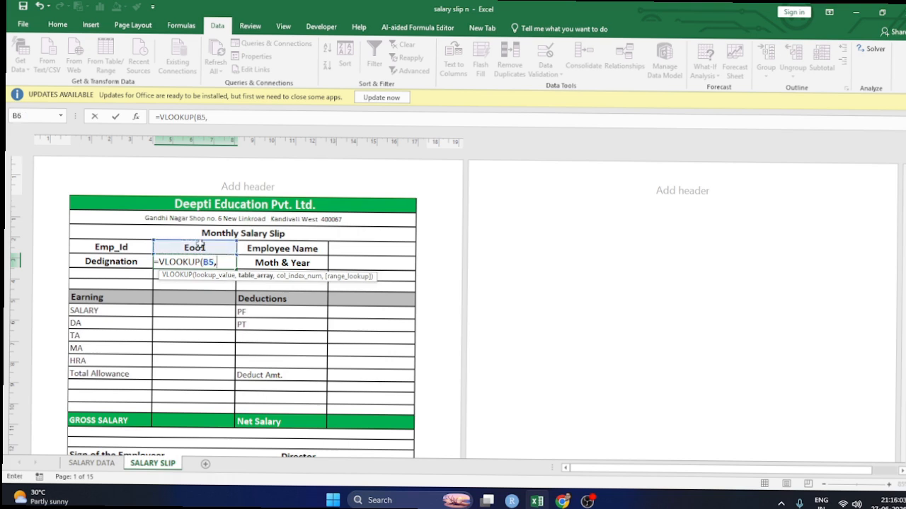
click(92, 463)
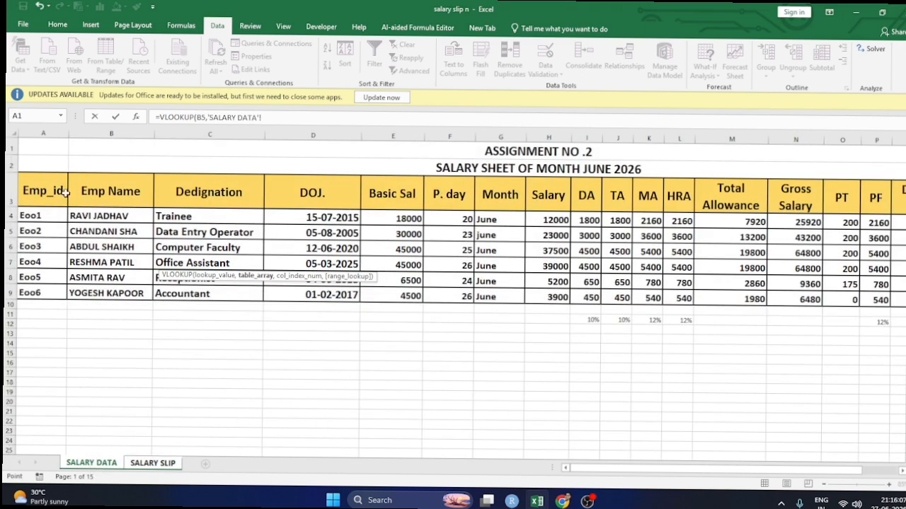
drag(53, 177, 757, 298)
text(,)
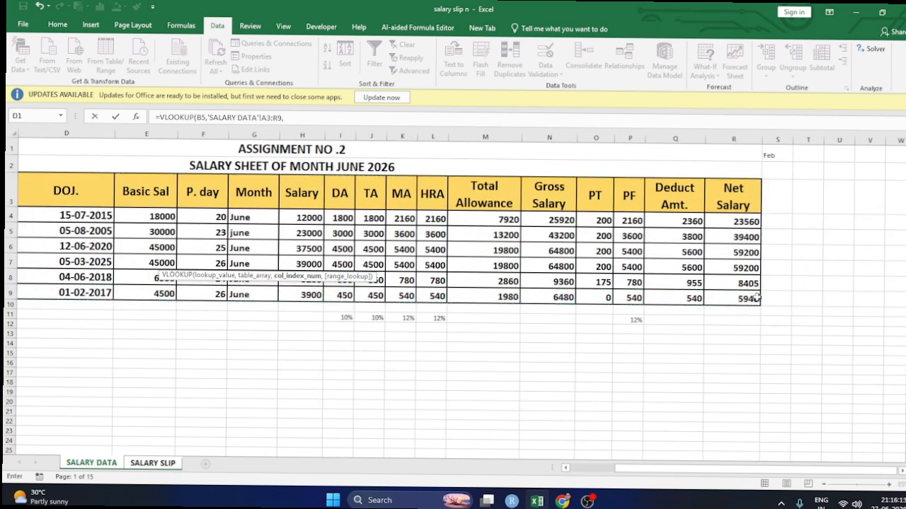
drag(705, 470, 633, 484)
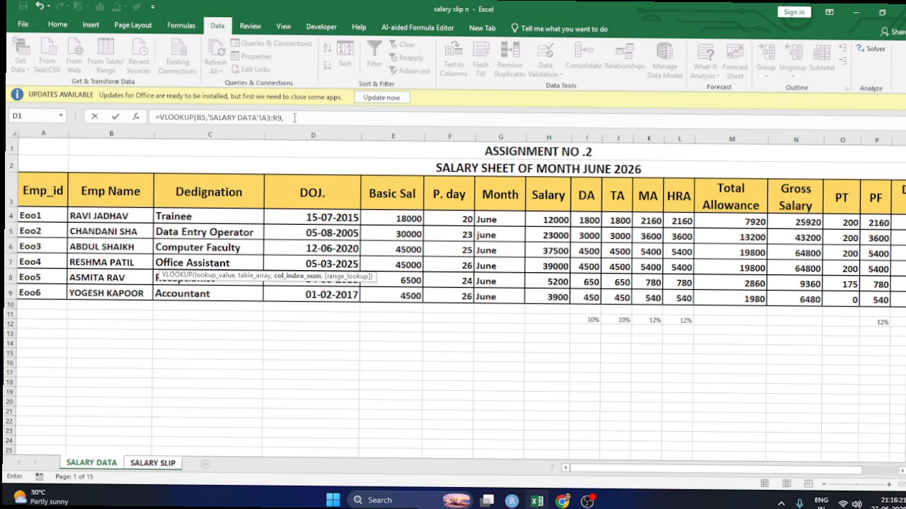
click(294, 118)
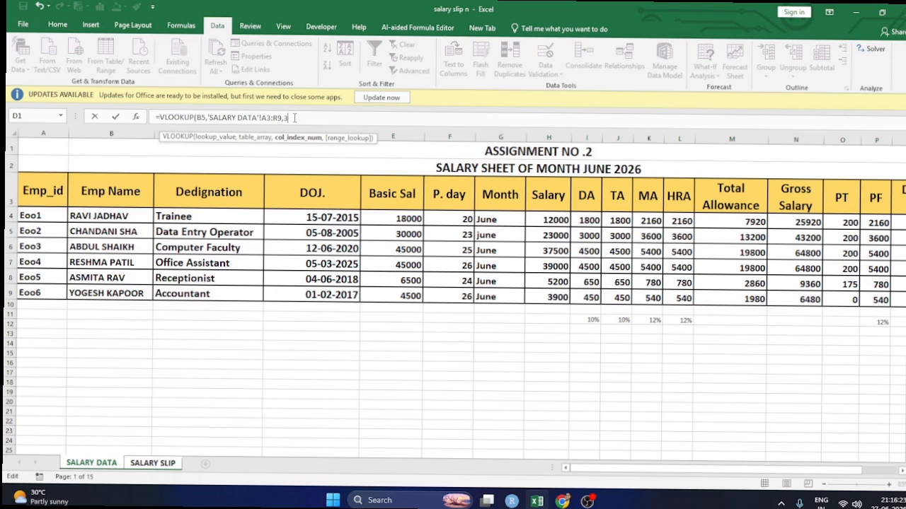
text(,)
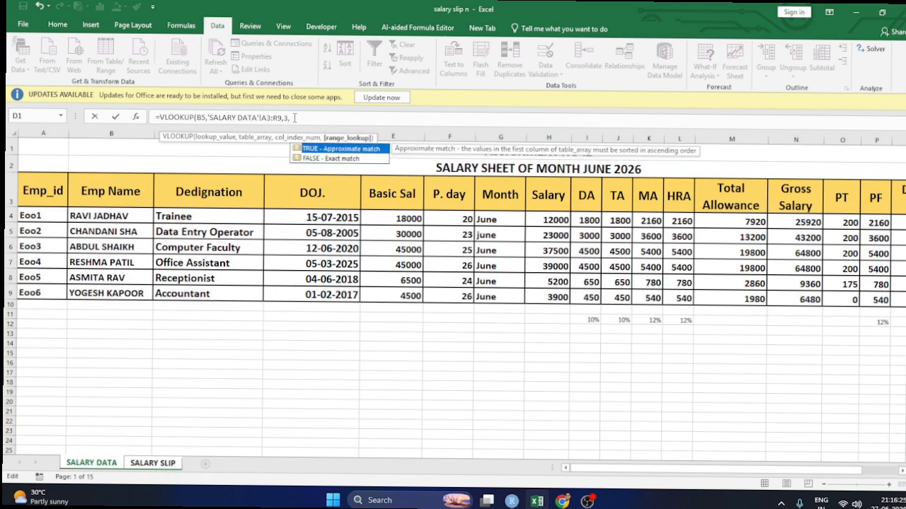
text(0))
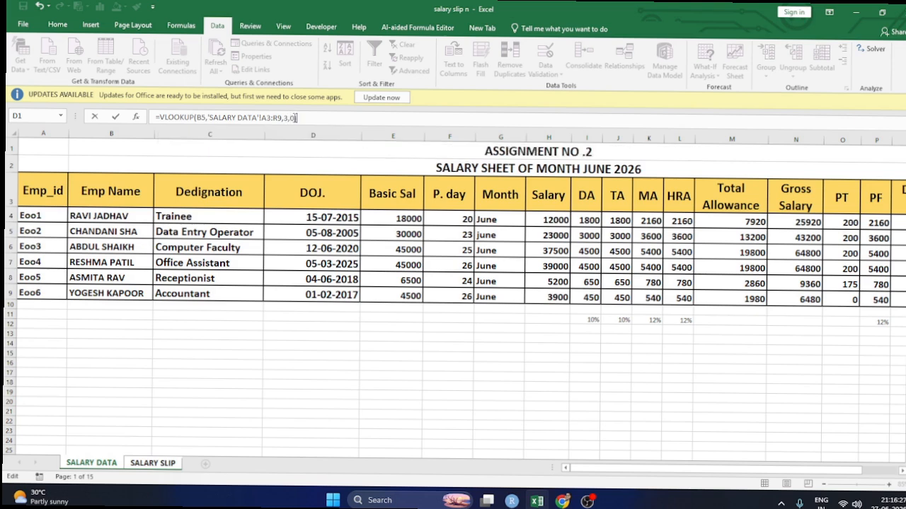
key(Return)
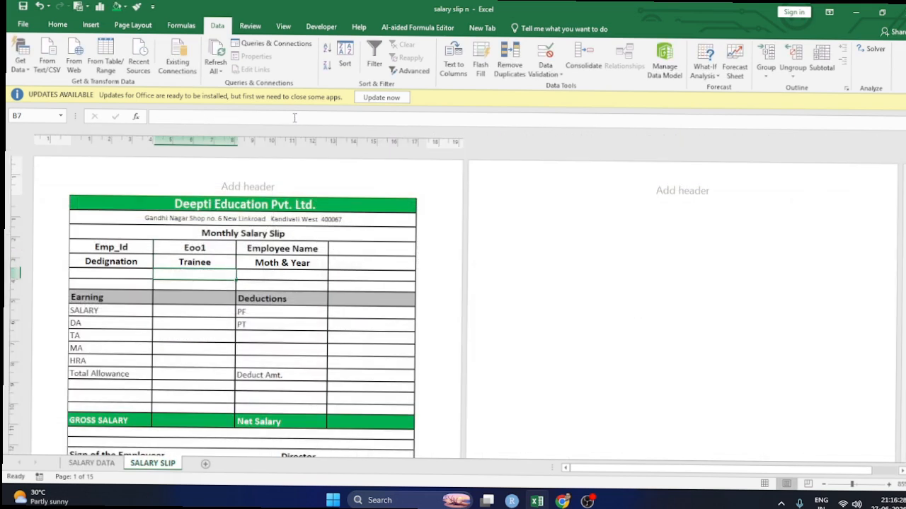
- Test the designation lookup by choosing Eoo3 from the Emp_Id list in B5
click(207, 262)
click(214, 249)
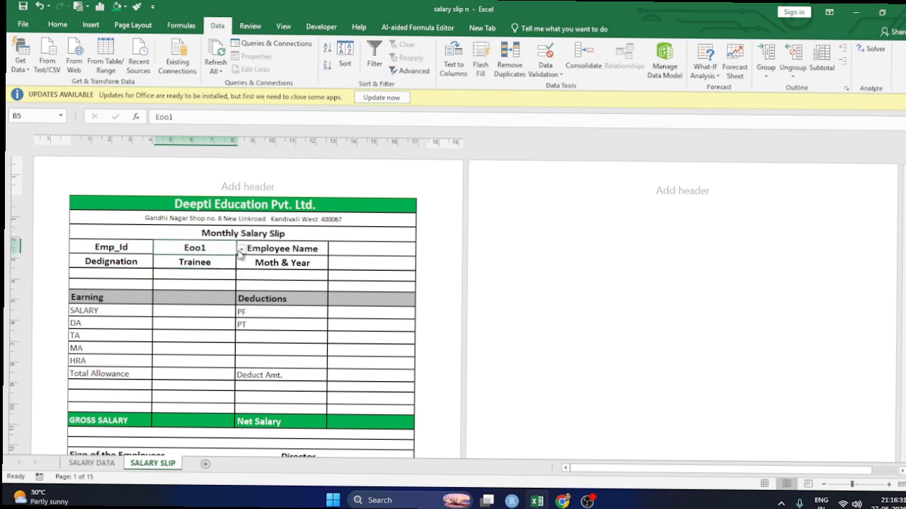
click(240, 249)
click(179, 272)
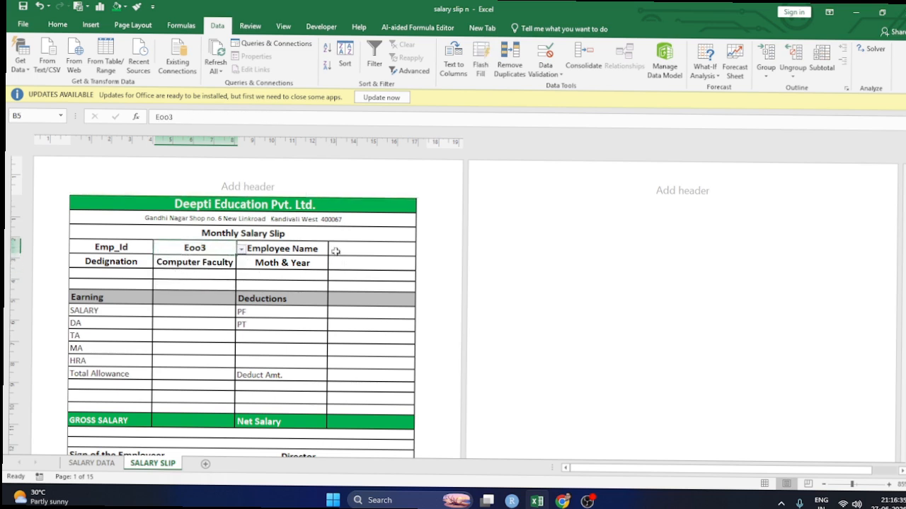
click(203, 262)
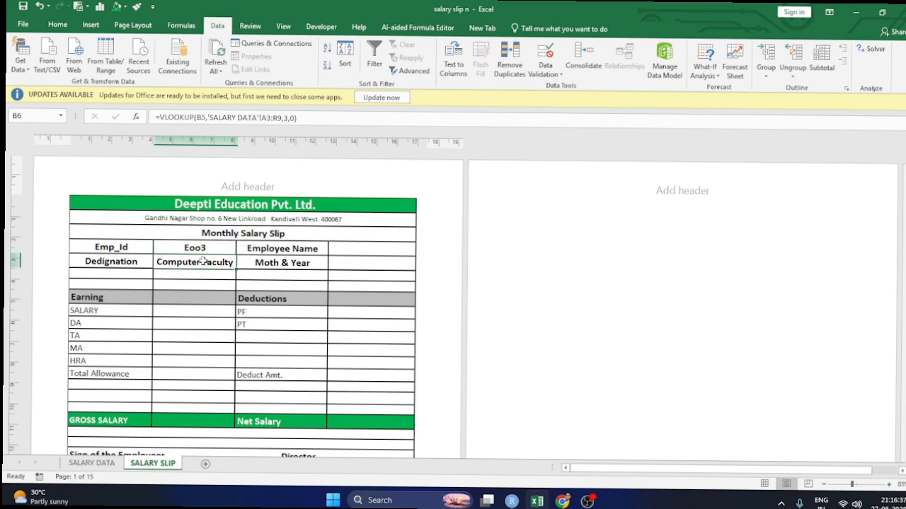
click(308, 122)
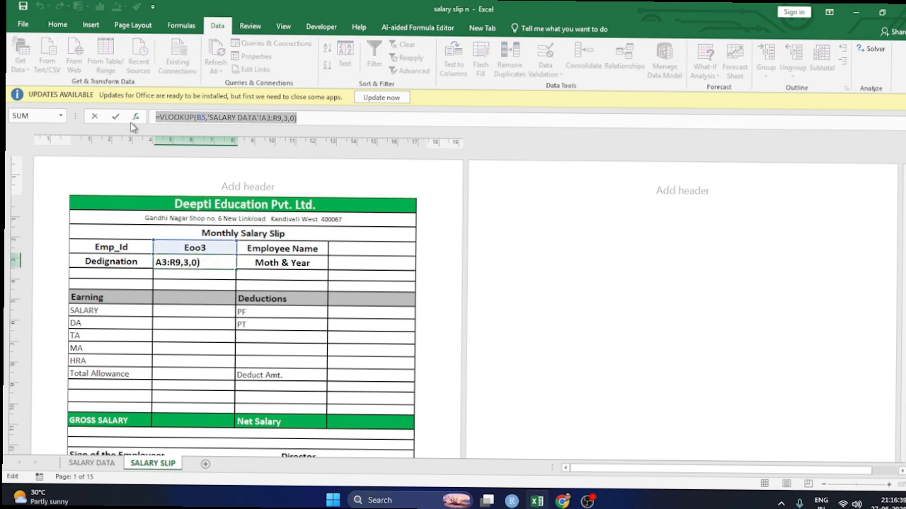
text(=)
click(371, 249)
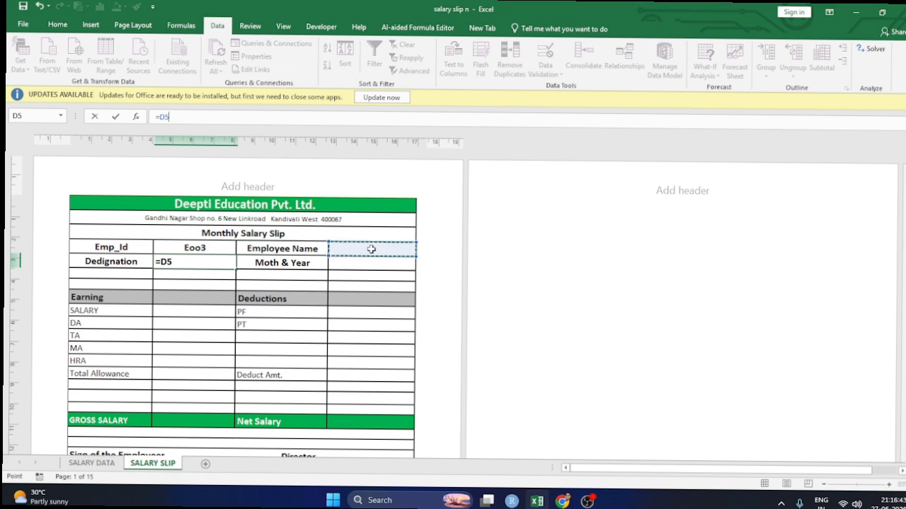
text(=VLOOKUP(B5,'SALARY DATA'!A3:R9,3,0))
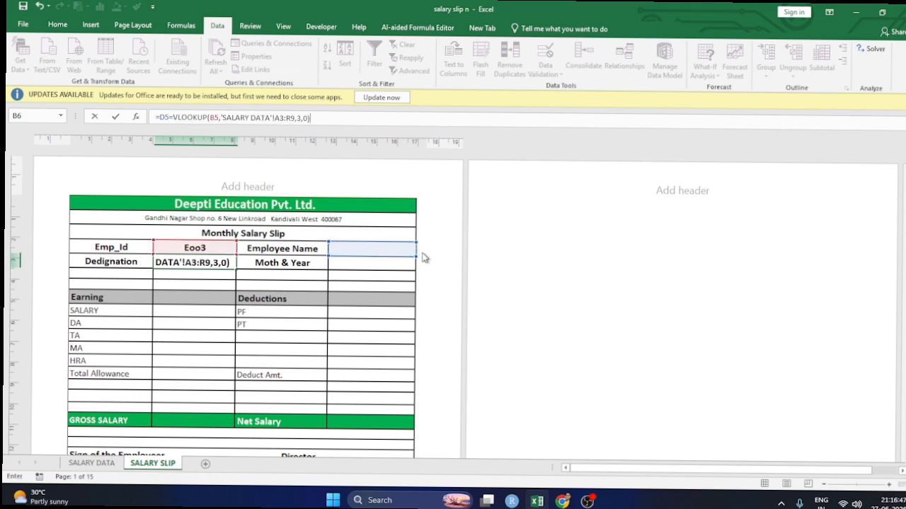
key(Return)
- Look up the employee name in D5 by reusing the designation formula as =VLOOKUP(B5,'SALARY DATA'!A3:R9,2,0)
click(227, 265)
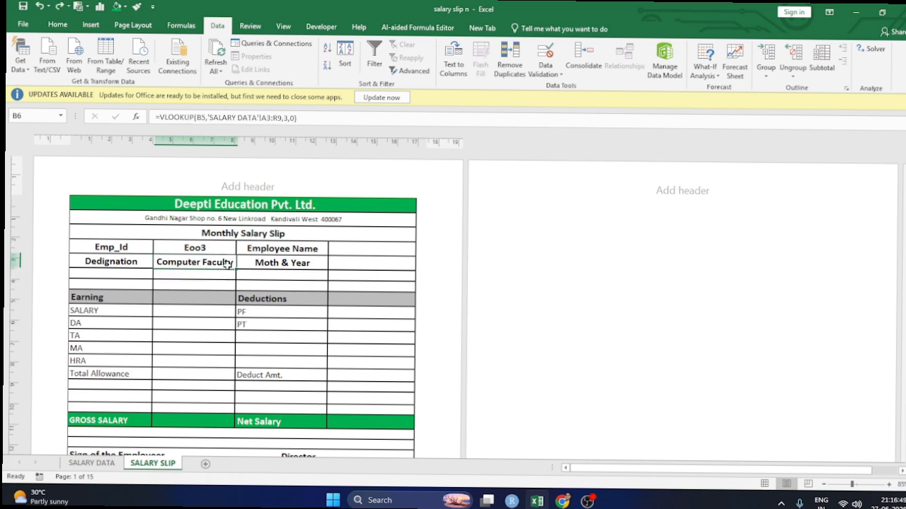
drag(321, 118, 153, 118)
key(ctrl+c)
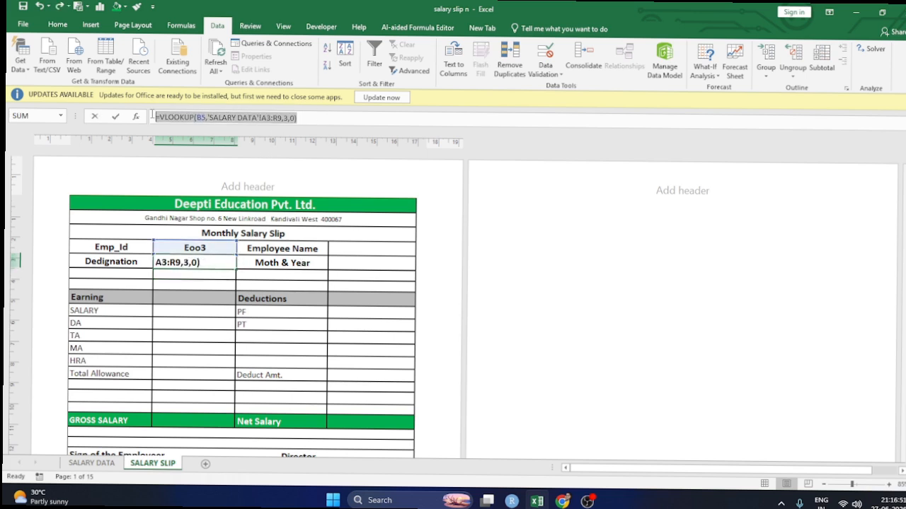
key(Escape)
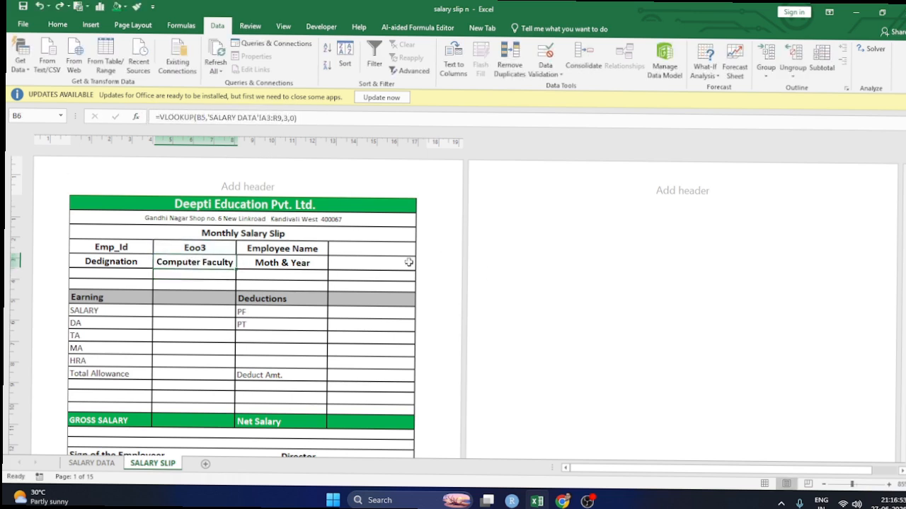
click(384, 247)
key(ctrl+v)
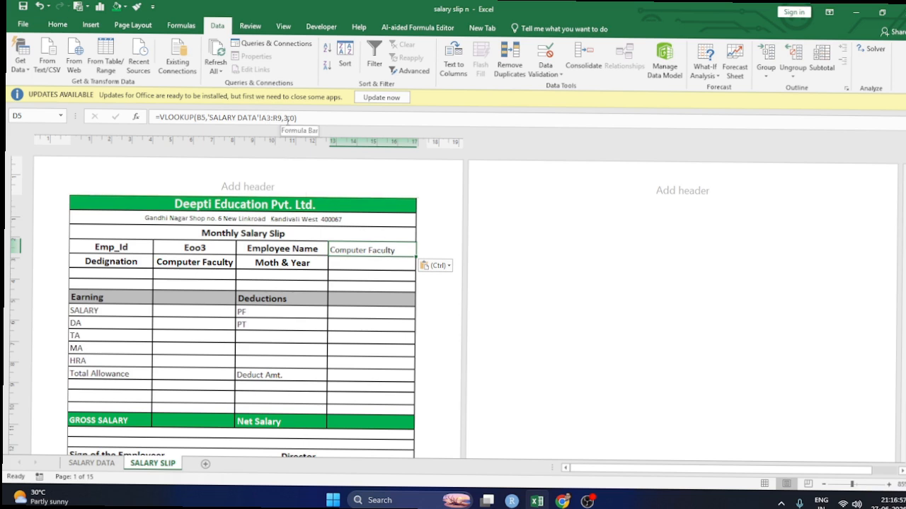
click(283, 117)
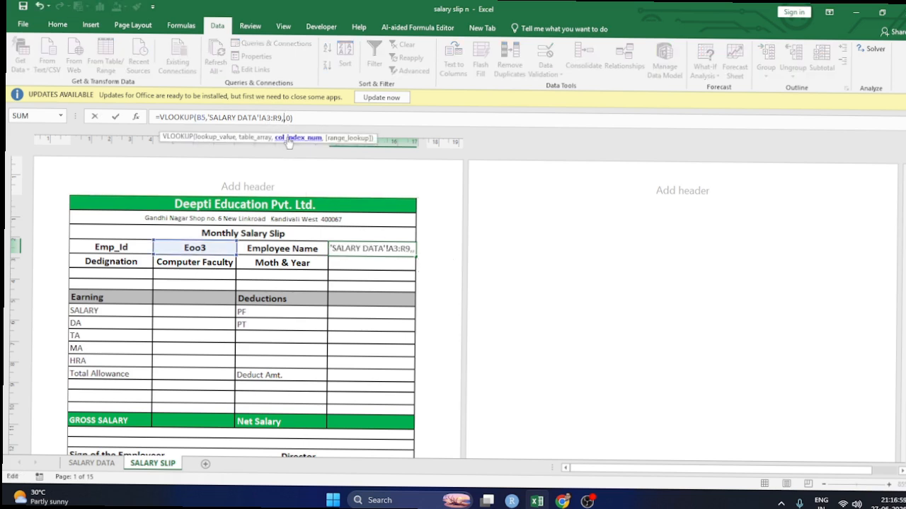
key(Return)
click(366, 248)
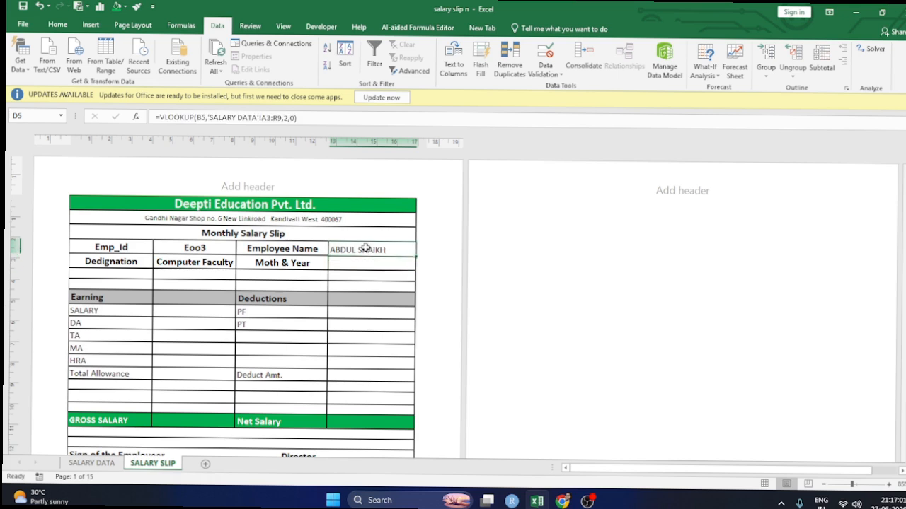
- Fill the Moth & Year value cell D6 with =VLOOKUP(B5,'SALARY DATA'!A3:R9,4,0), checking the column order in SALARY DATA
click(365, 261)
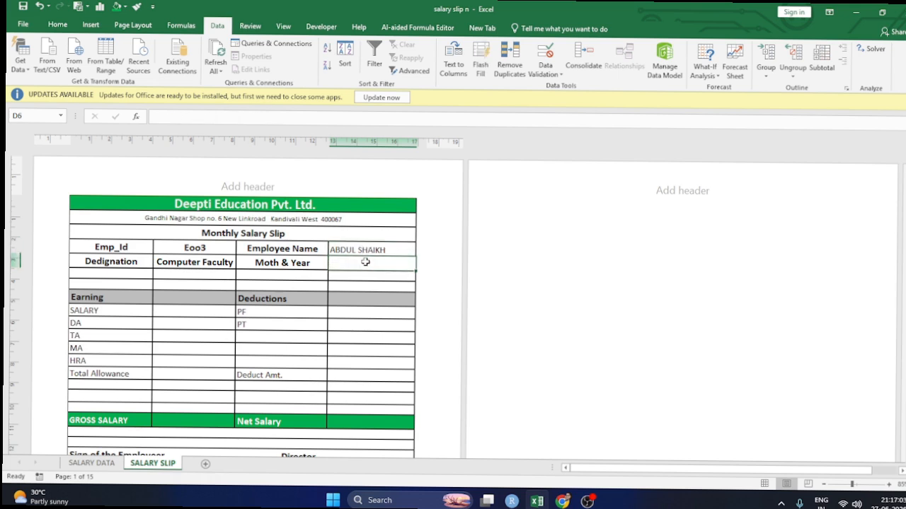
key(ctrl+v)
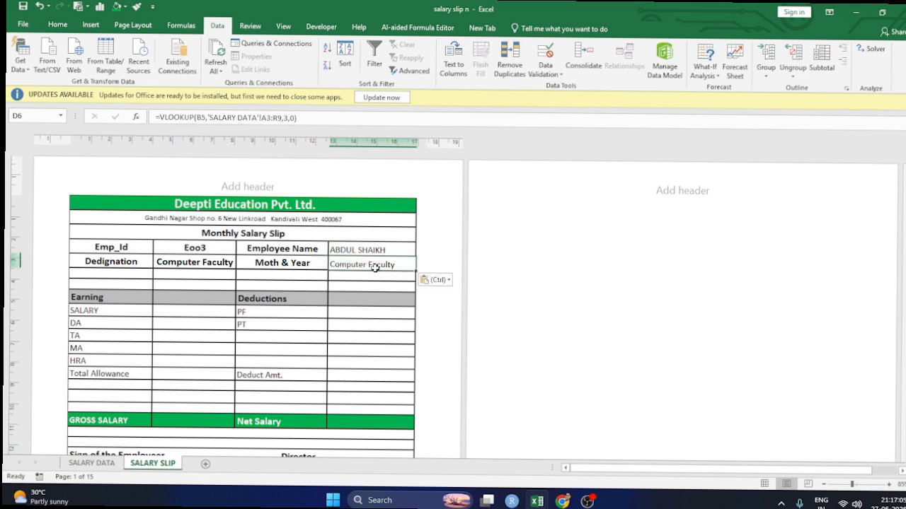
click(95, 463)
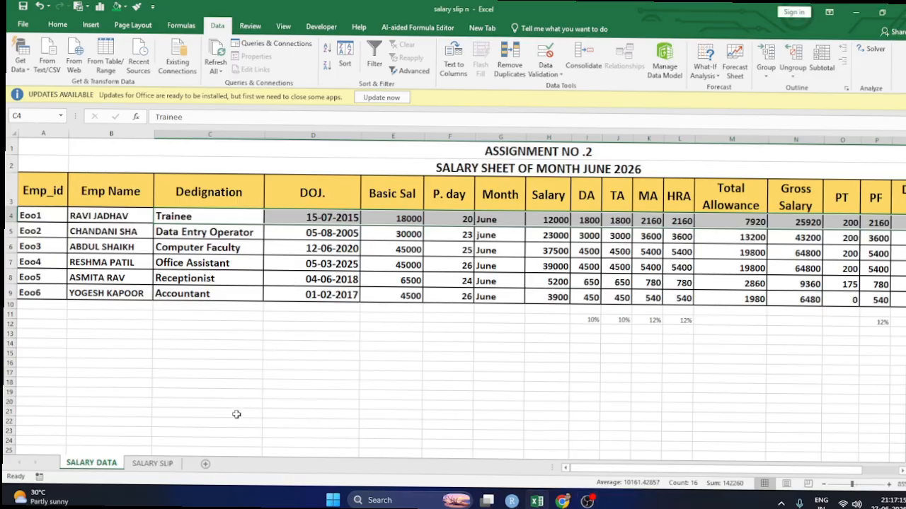
click(152, 463)
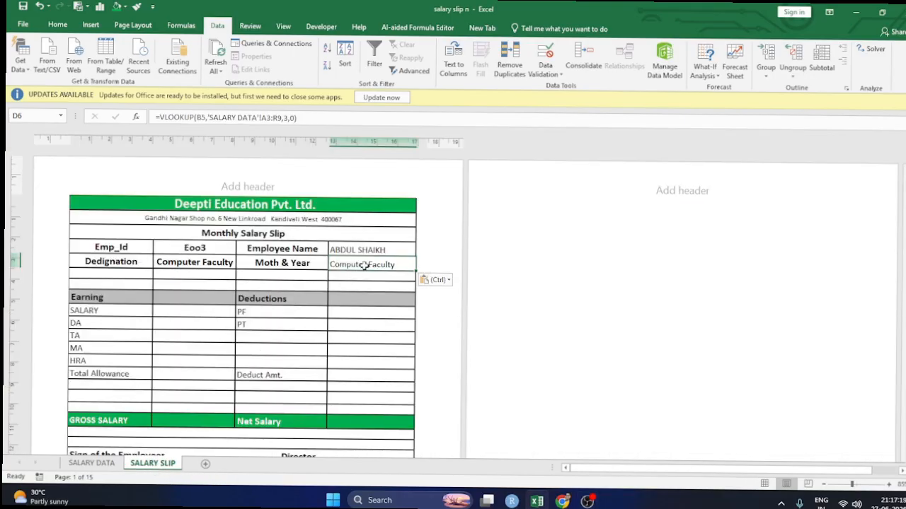
click(287, 117)
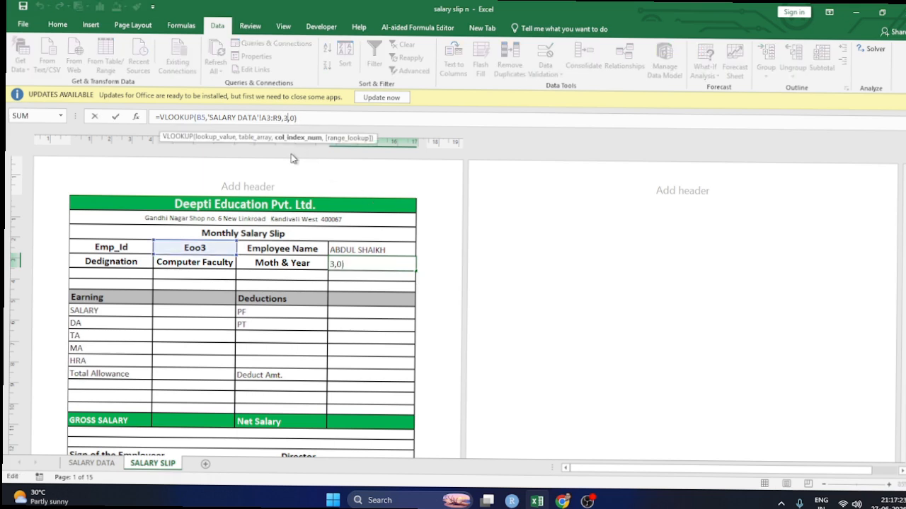
key(BackSpace)
text(4)
key(Return)
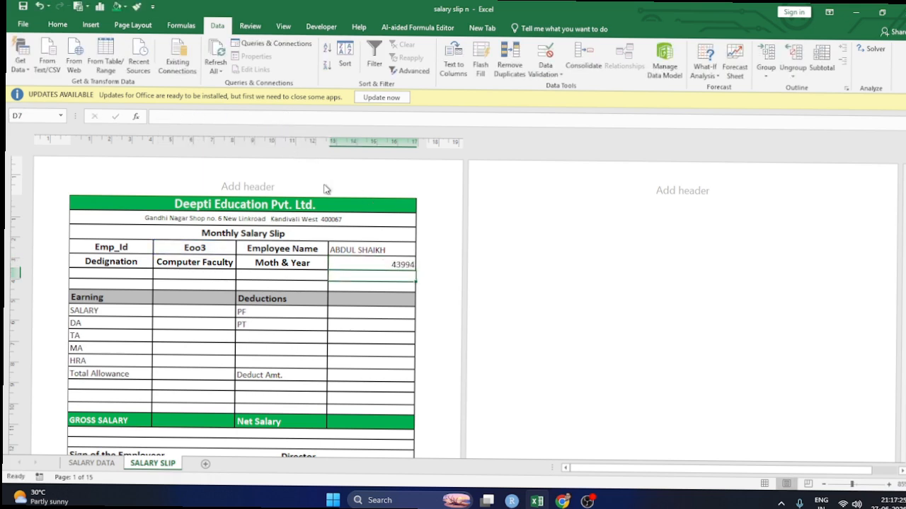
- Format the Moth & Year value in D6 as Short Date
click(358, 263)
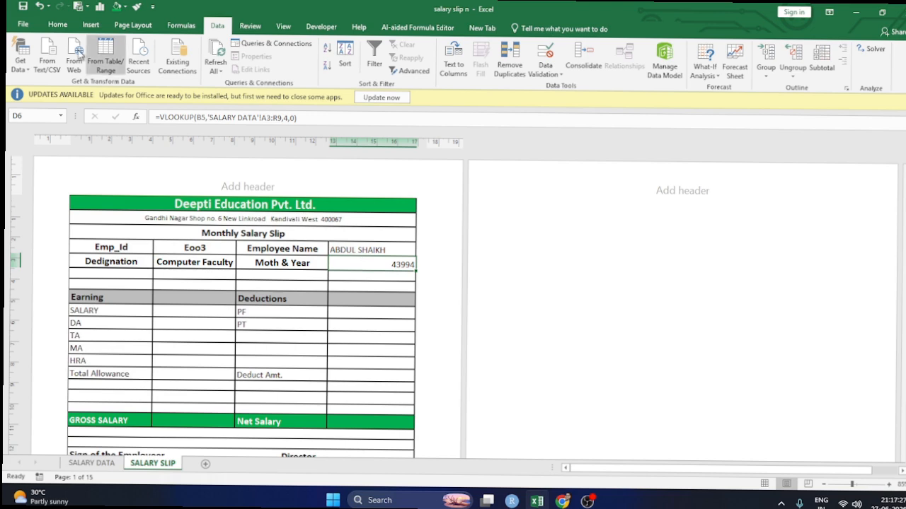
click(57, 24)
click(437, 50)
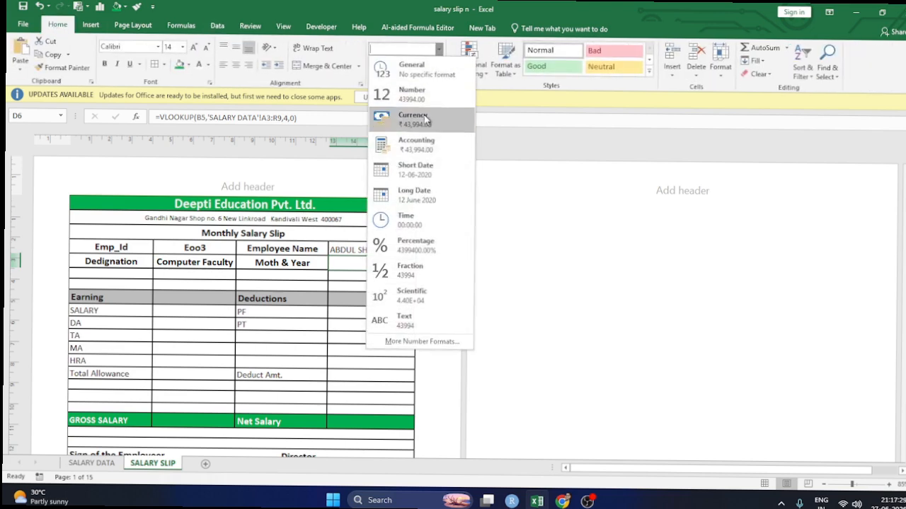
click(412, 174)
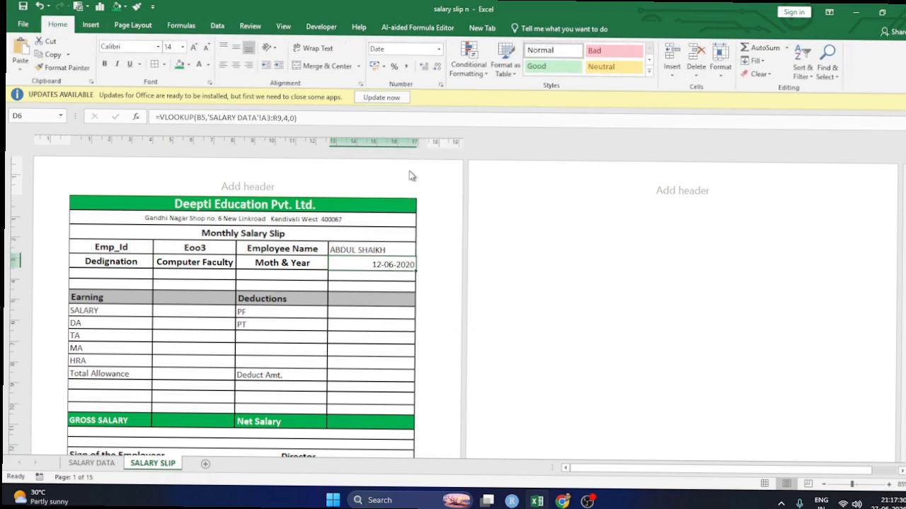
- Try the 14-3-12 date type on D6 and switch it back to *14-03-2012
click(440, 84)
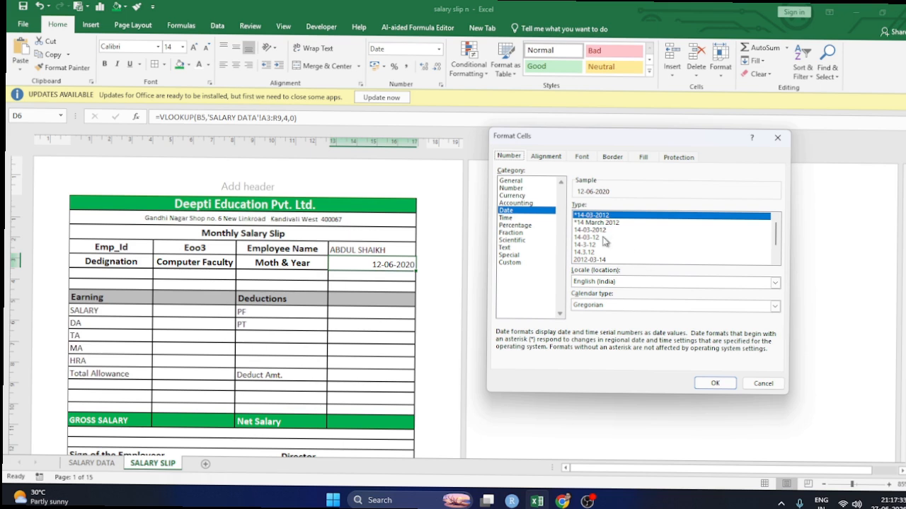
scroll(595, 236, down, 1)
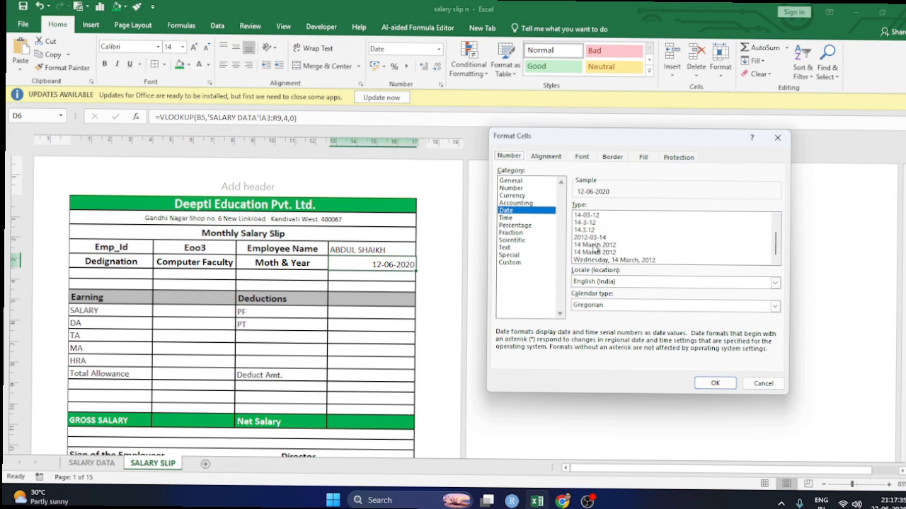
click(589, 223)
click(715, 384)
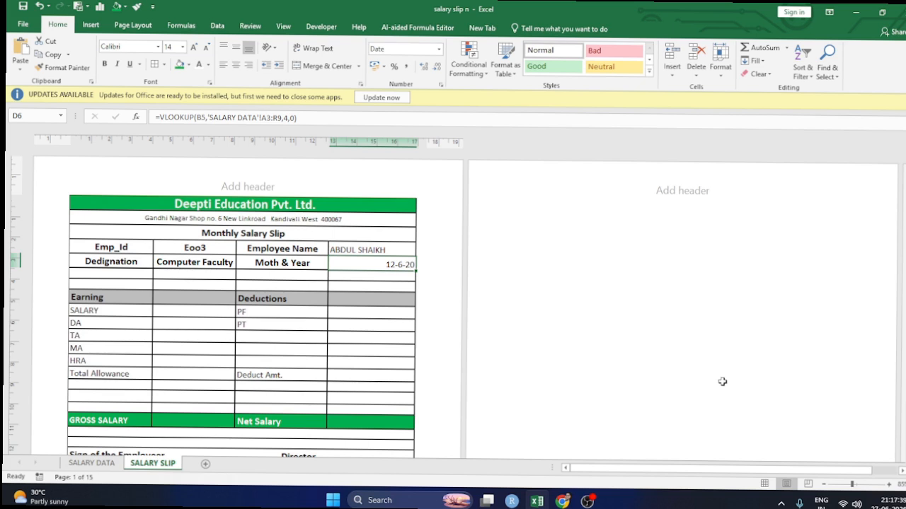
click(441, 84)
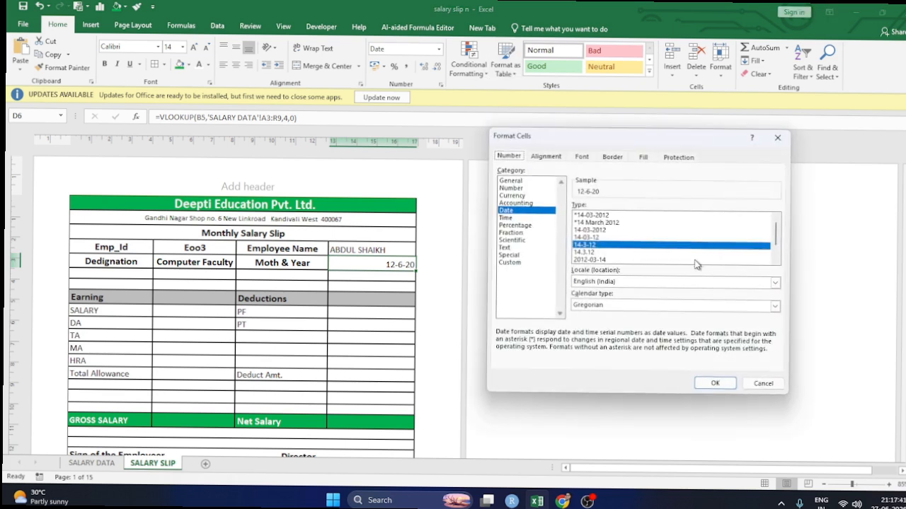
click(593, 216)
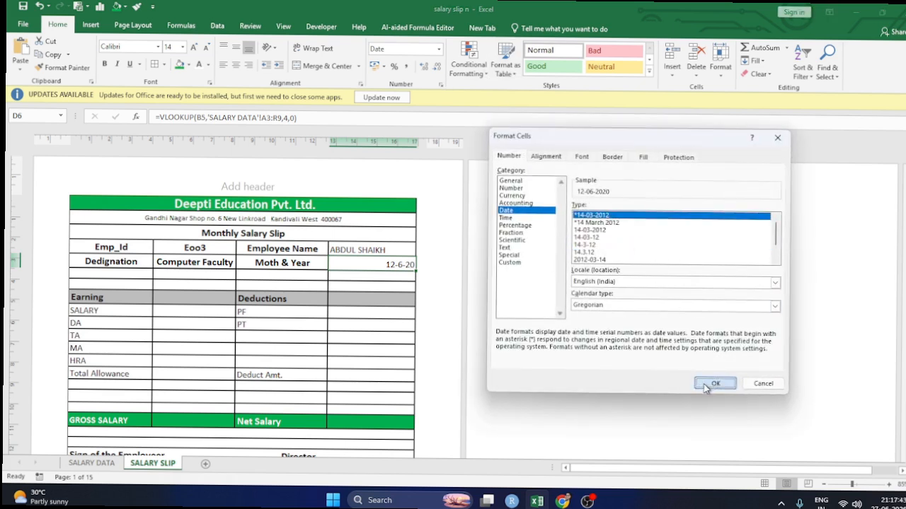
click(715, 383)
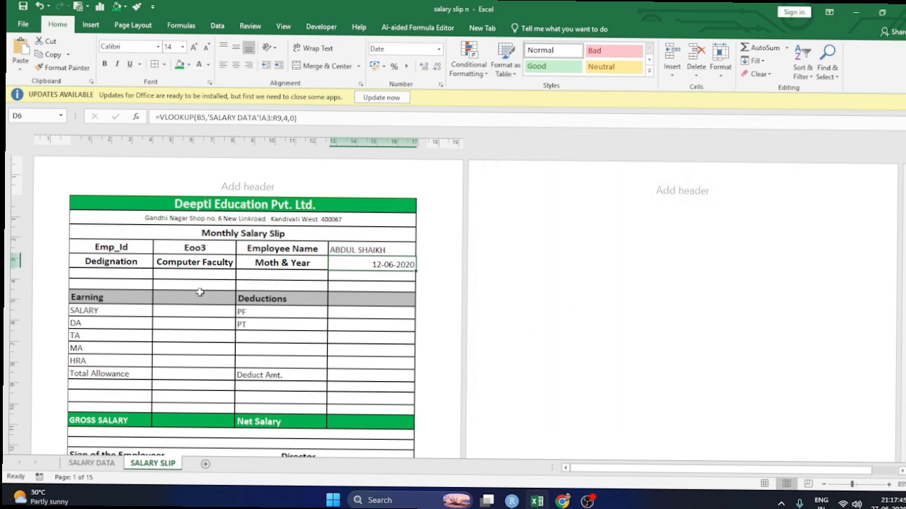
- Look up the salary in B10 with =VLOOKUP(B5,'SALARY DATA'!A3:R9,8,0), checking the Salary column's position in SALARY DATA
click(167, 314)
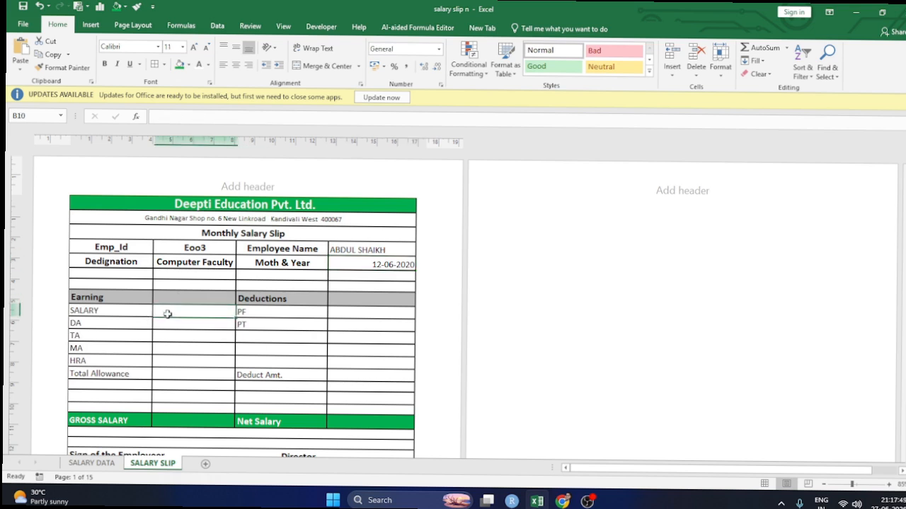
text(=VLOOKUP(B5,'SALARY DATA'!A3:B9,3,0))
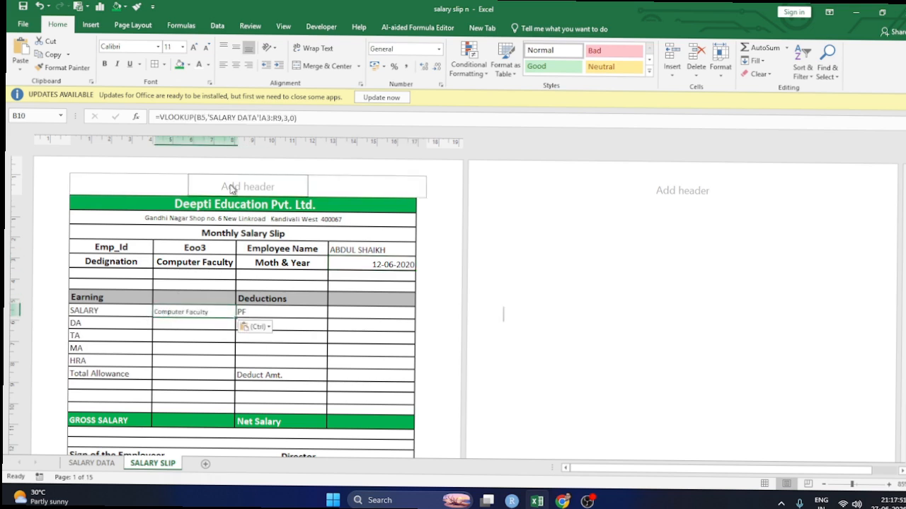
click(102, 464)
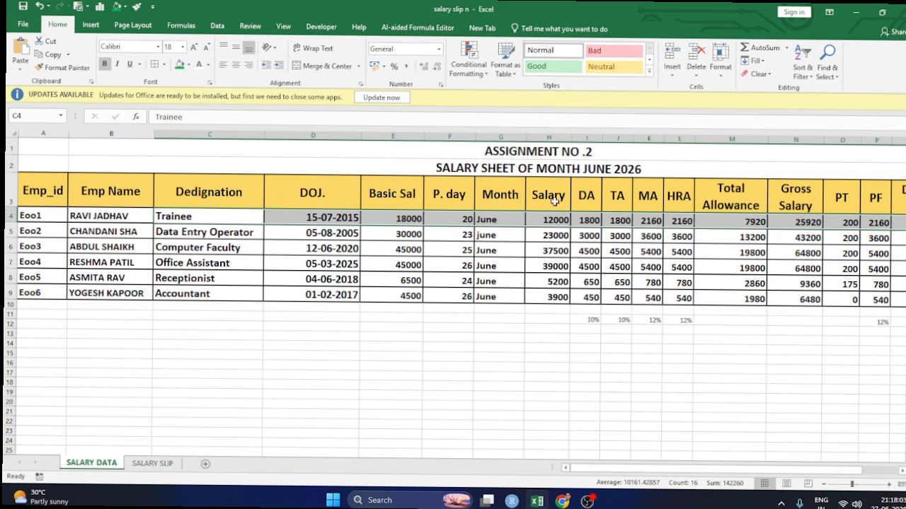
click(152, 463)
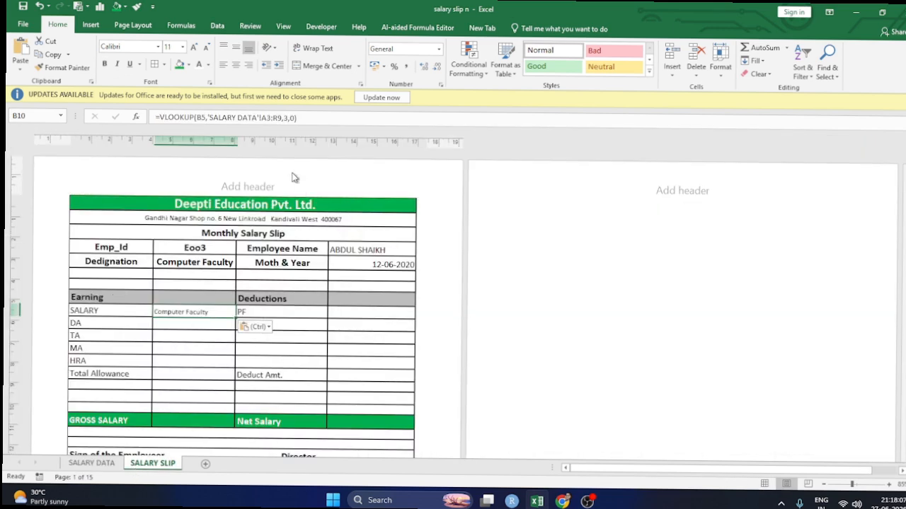
click(284, 118)
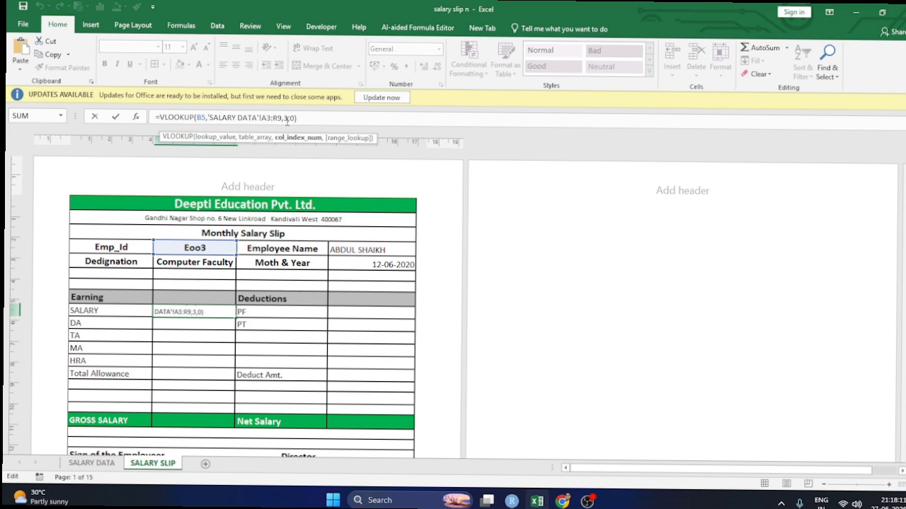
key(BackSpace)
text(8)
key(Return)
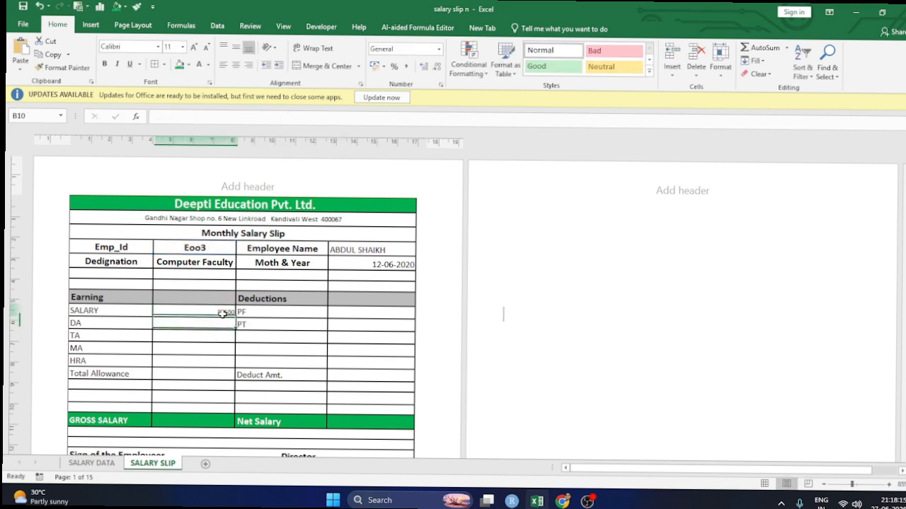
- Center the earning value cells B10:B15 and make them bold at font size 14
drag(215, 310, 214, 373)
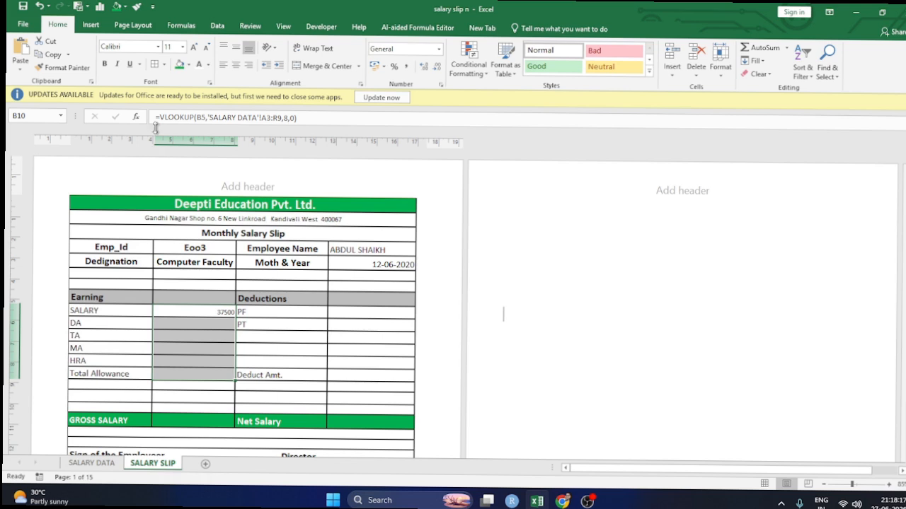
click(235, 65)
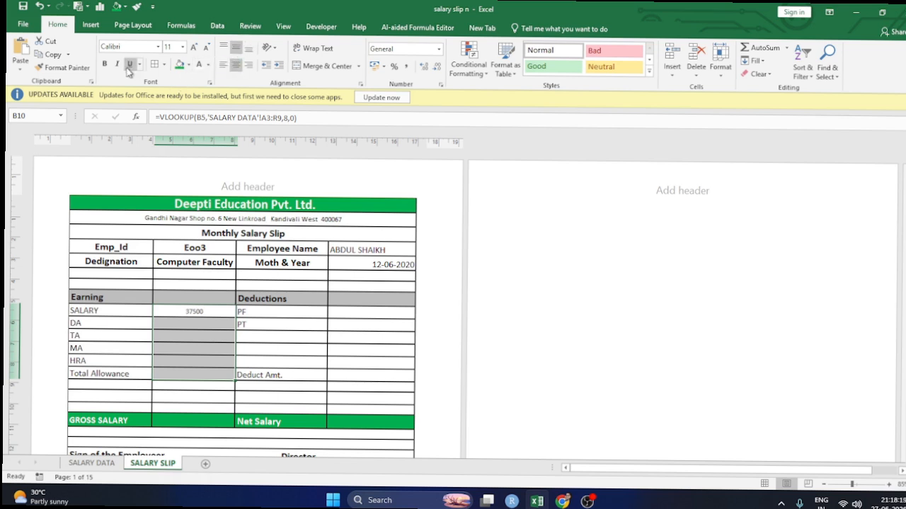
click(105, 64)
click(193, 47)
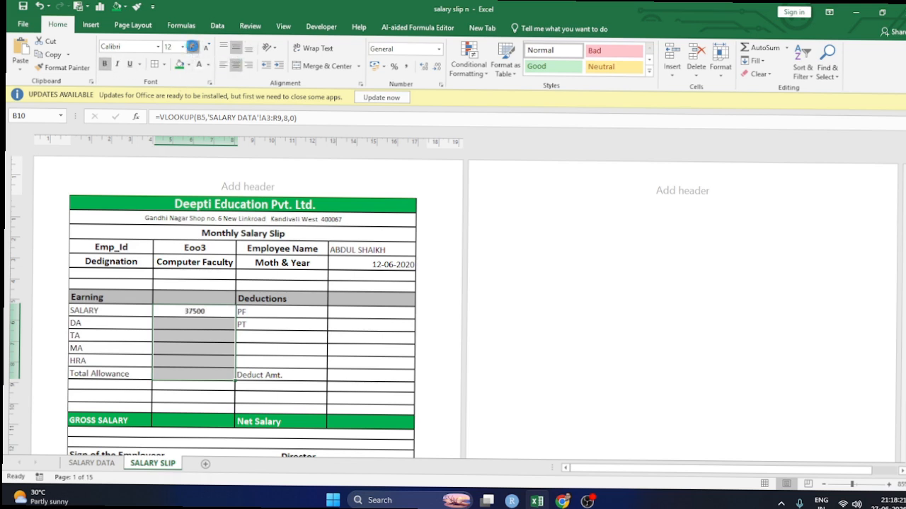
click(193, 47)
- Increase the font size of the PF and PT value cells D10:D11 to 16
mouse_move(359, 312)
mouse_down()
mouse_move(361, 352)
mouse_move(360, 330)
mouse_up()
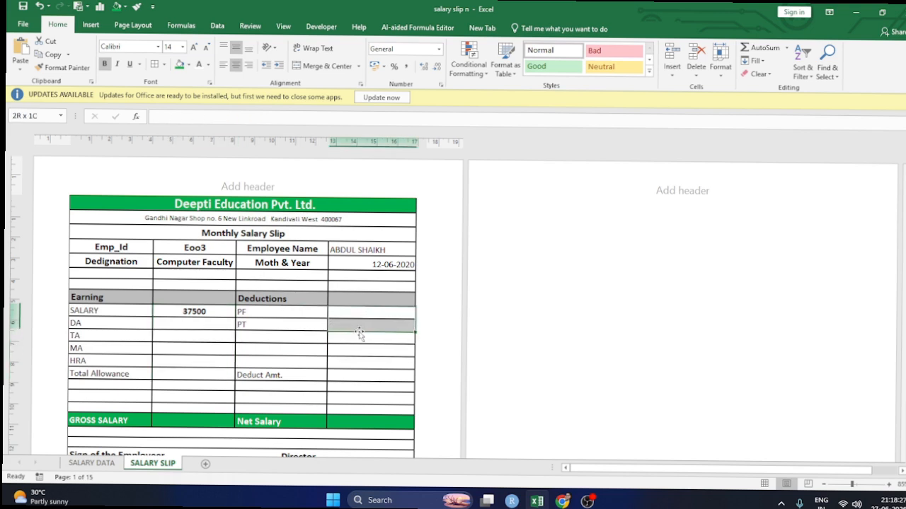
click(195, 48)
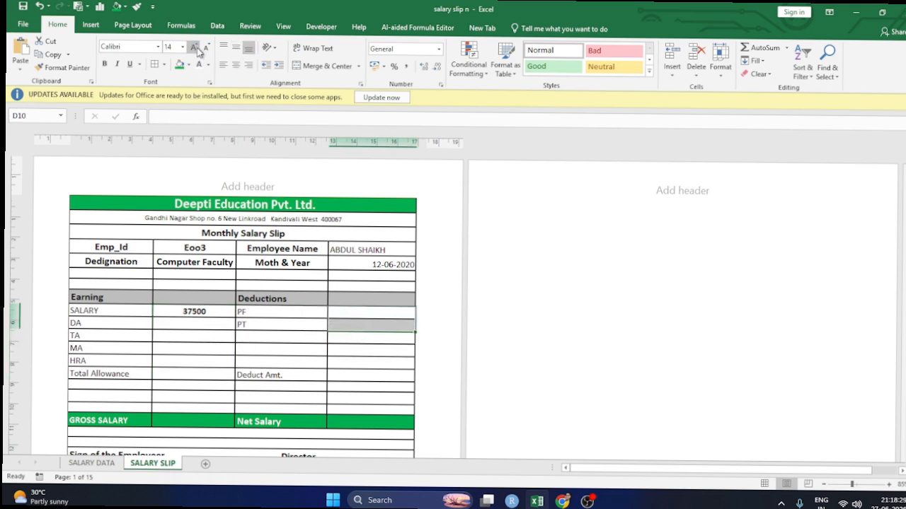
click(195, 47)
scroll(238, 319, up, 1)
scroll(283, 312, up, 2)
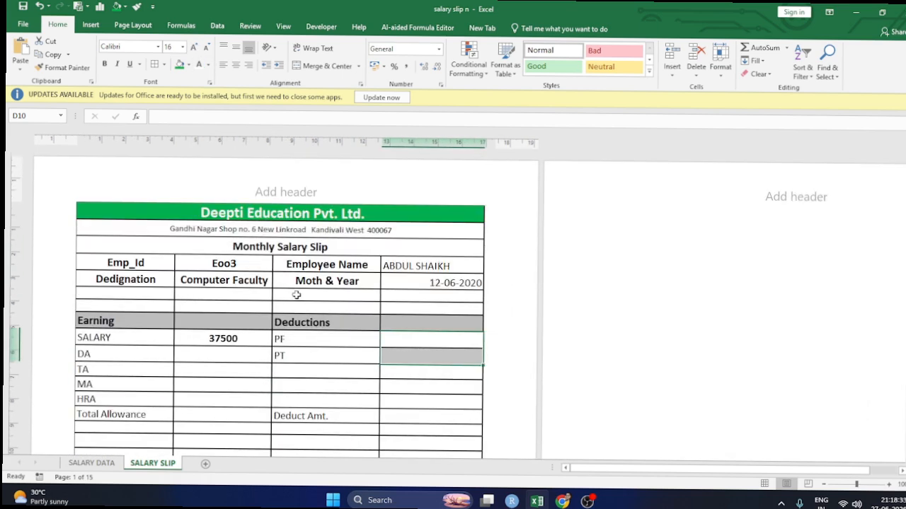
- Look up DA in B11 with a VLOOKUP of B5 in 'SALARY DATA'!A3:R9, exact match, returning the DA column
click(235, 363)
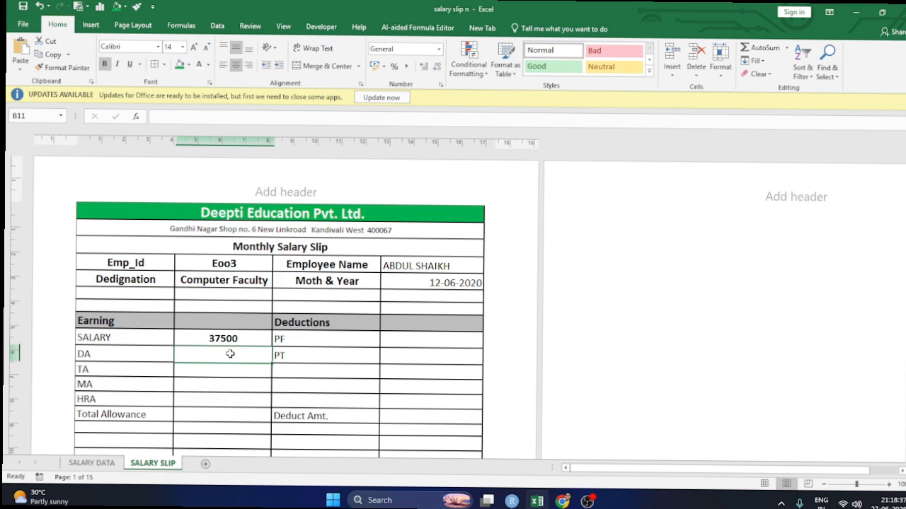
text(=VLOOKUP(B5,'SALARY DATA'!A3:R9,3,0))
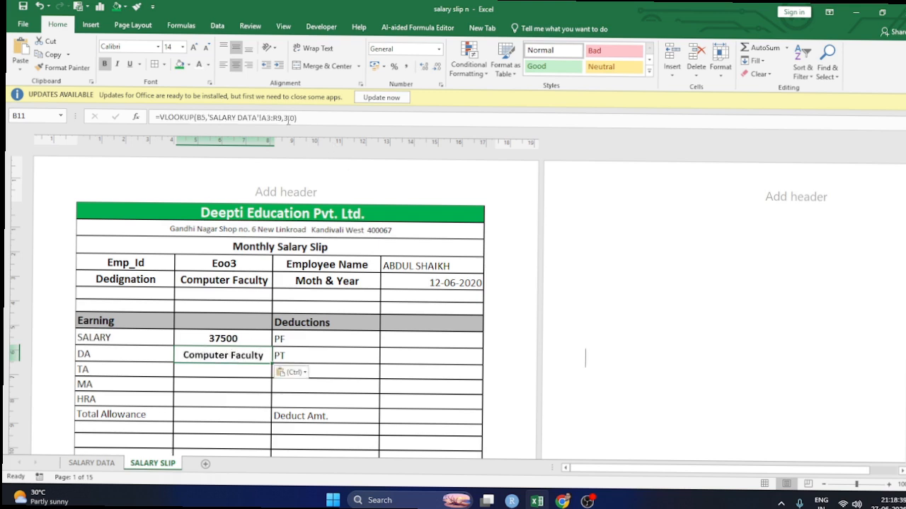
click(287, 118)
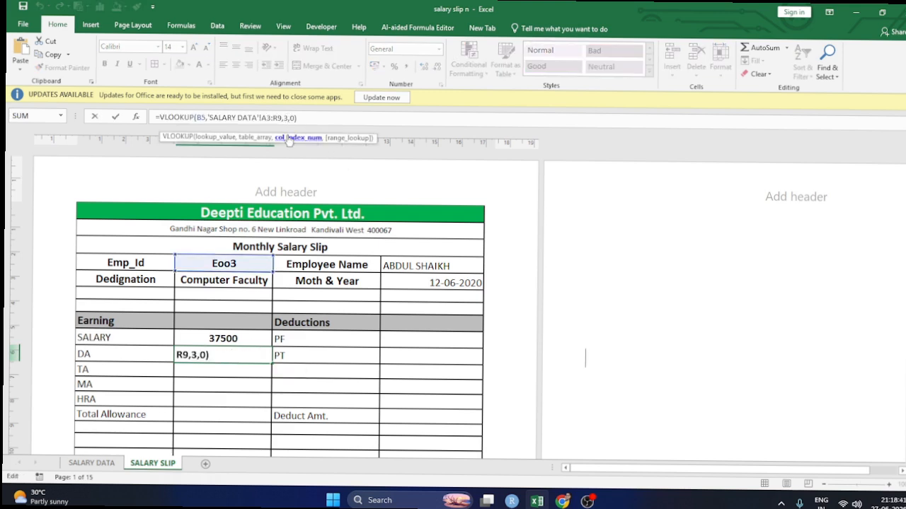
key(Return)
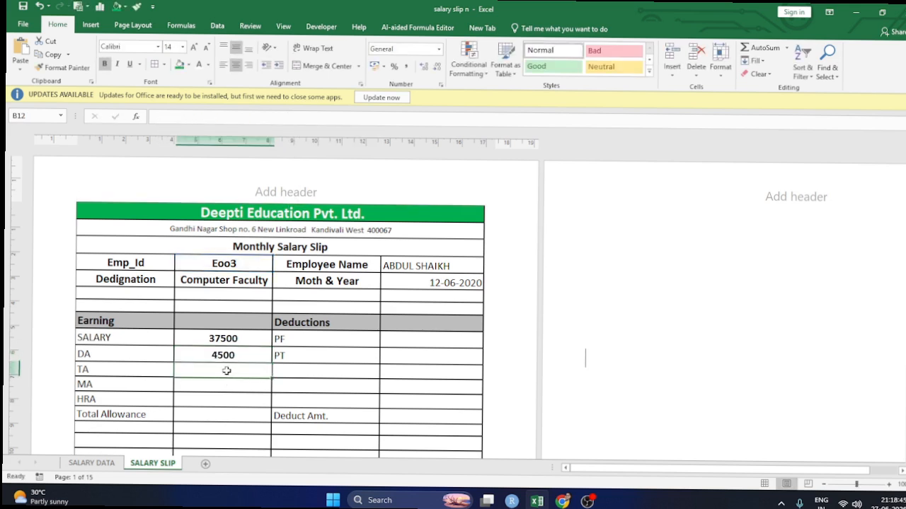
- Look up TA in B12 with =VLOOKUP(B5,'SALARY DATA'!A3:R9,10,0)
text(=VLOOKUP(B5,'SALARY DATA'!A3:R9,3,0))
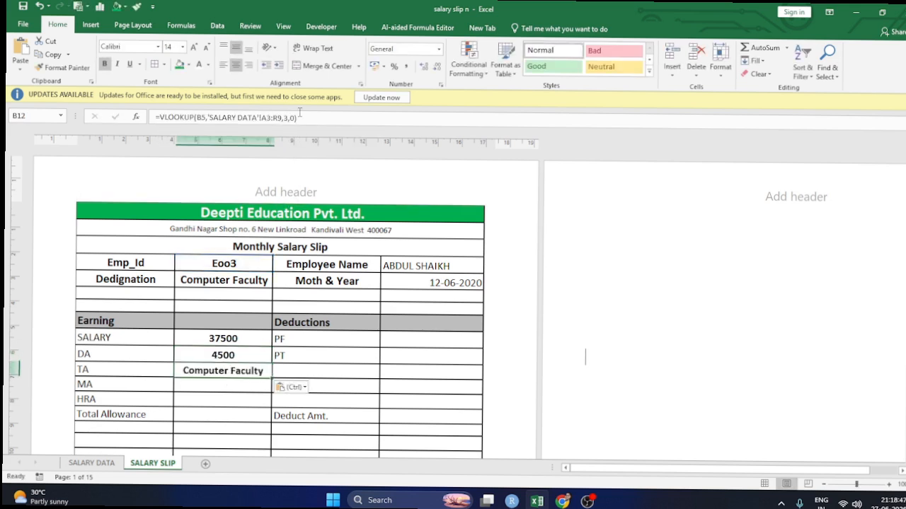
click(289, 116)
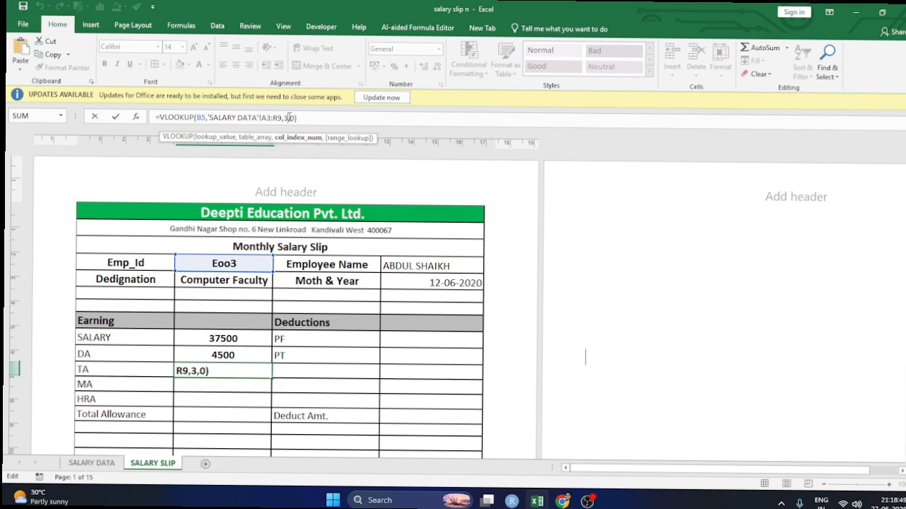
key(BackSpace)
text(10)
key(Return)
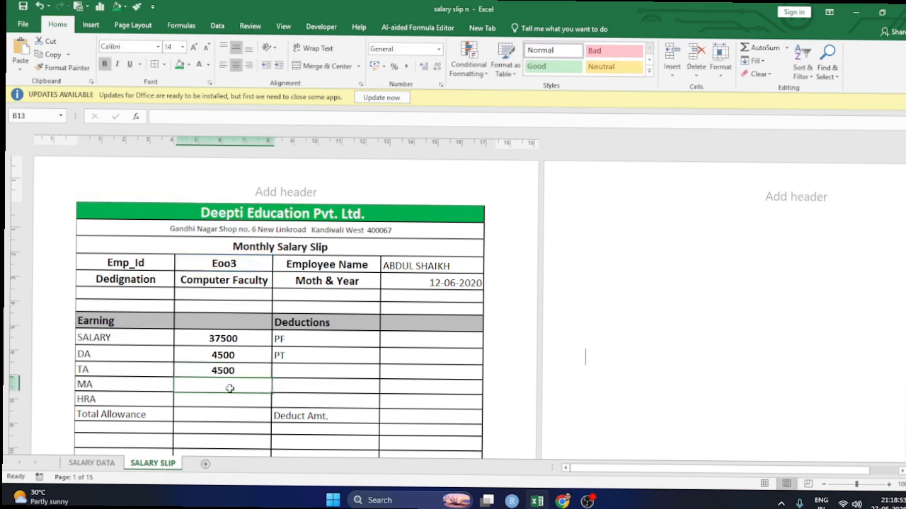
- Look up MA in B13 with =VLOOKUP(B5,'SALARY DATA'!A3:R9,11,0)
text(=VLOOKUP(B5,'SALARY DATA'!A3:R9,3,0))
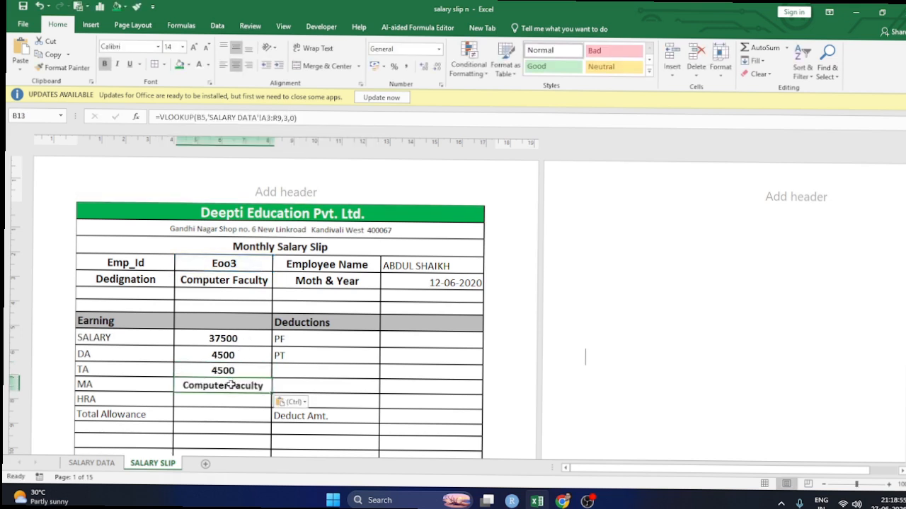
click(287, 118)
key(Delete)
text(11)
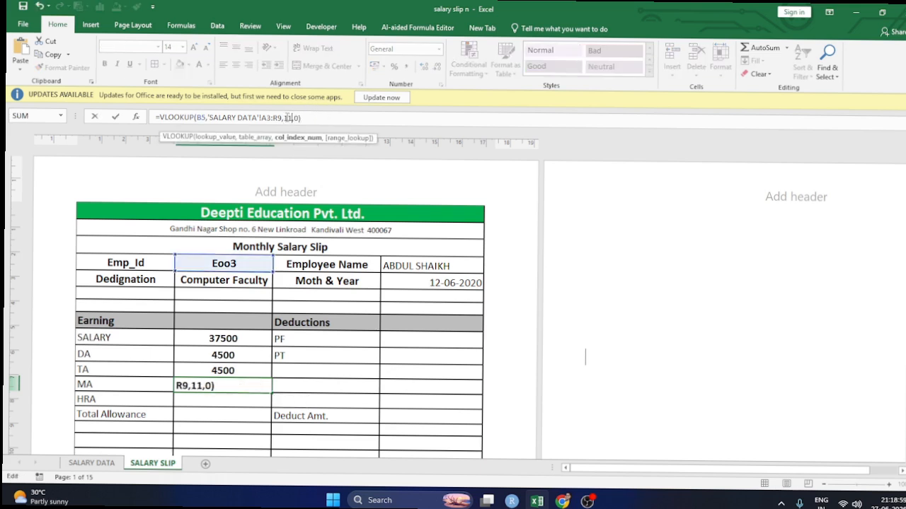
key(Return)
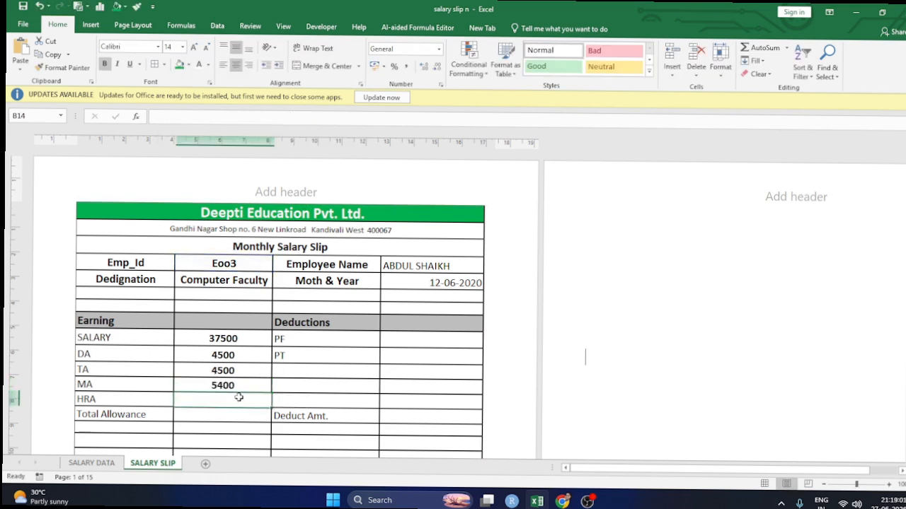
- Look up HRA in B14 with =VLOOKUP(B5,'SALARY DATA'!A3:R9,12,0)
text(=VLOOKUP(B5,'SALARY DATA'!A3:R9,3,0))
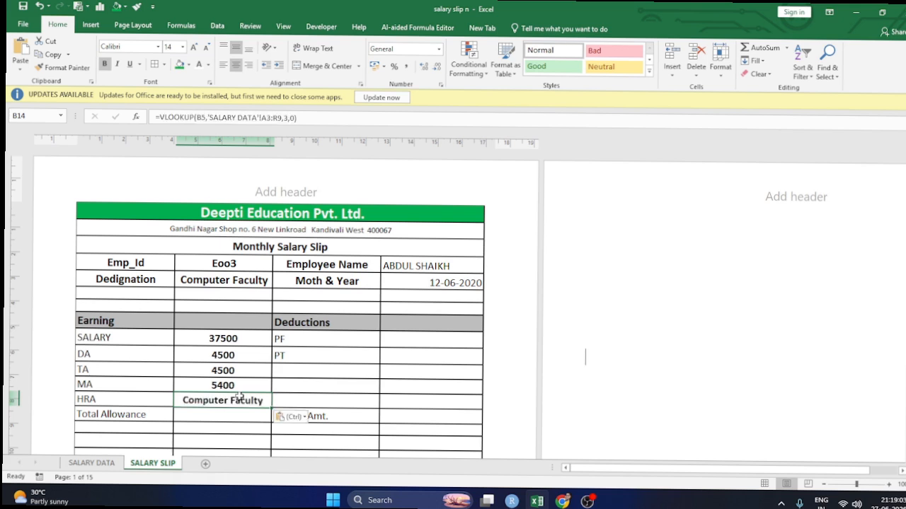
click(288, 119)
key(BackSpace)
text(12)
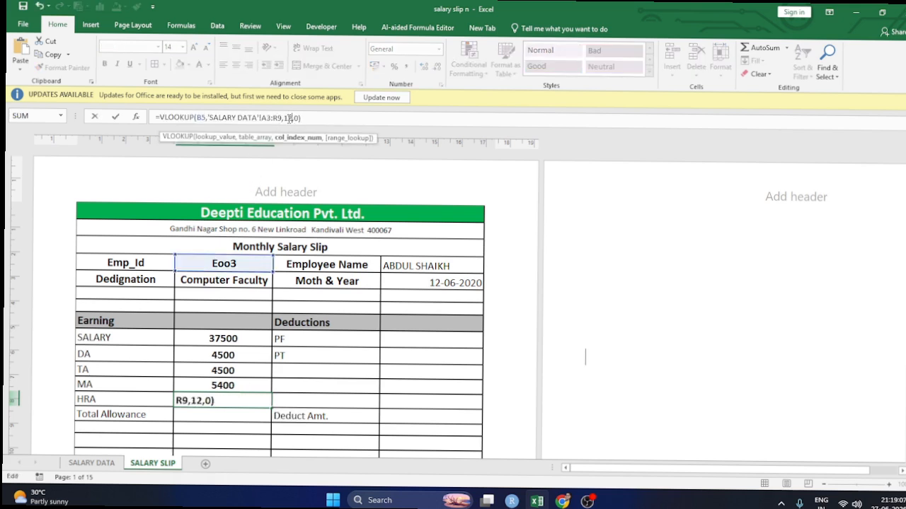
key(Return)
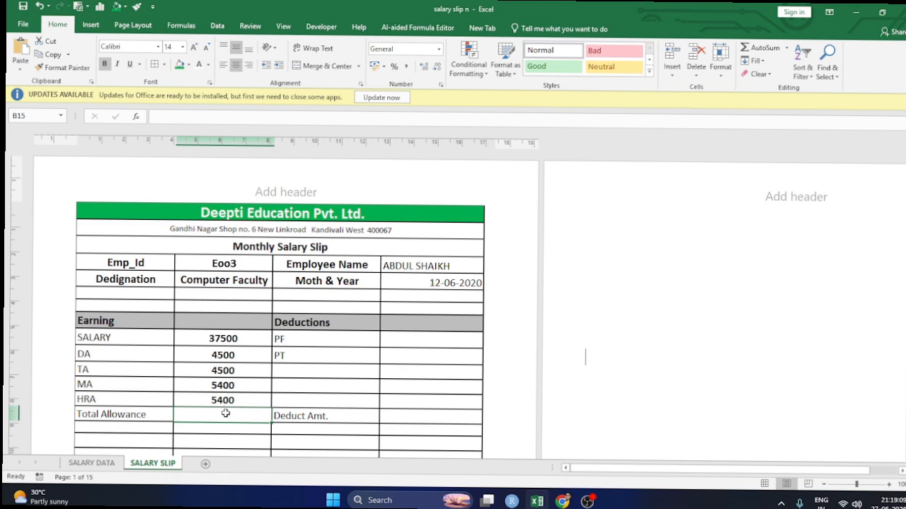
- Look up Total Allowance in B15 with =VLOOKUP(B5,'SALARY DATA'!A3:R9,13,0)
text(=VLOOKUP(B5,'SALARY DATA'!A3:R9,3,0))
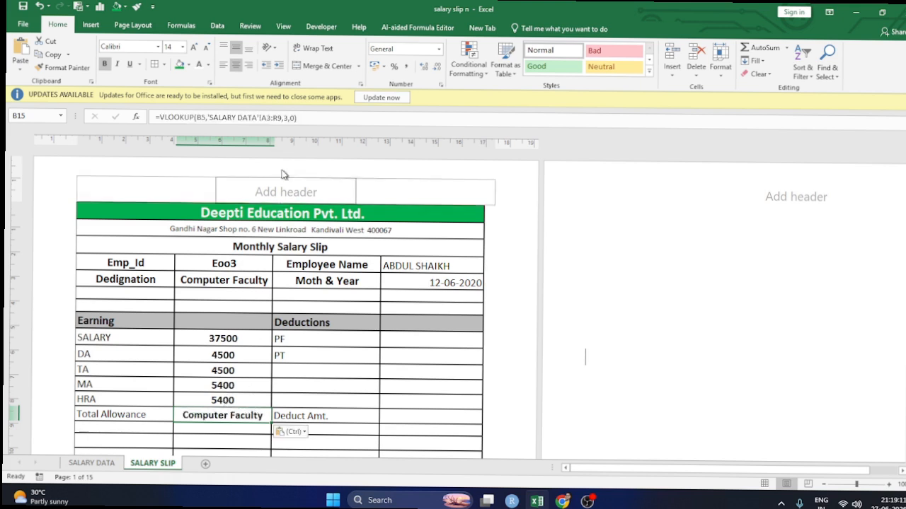
click(286, 118)
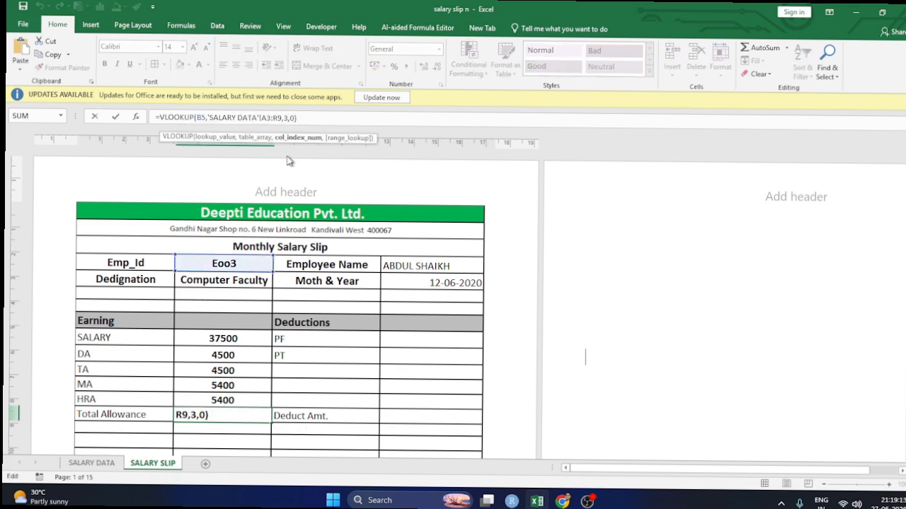
key(BackSpace)
text(13)
key(Return)
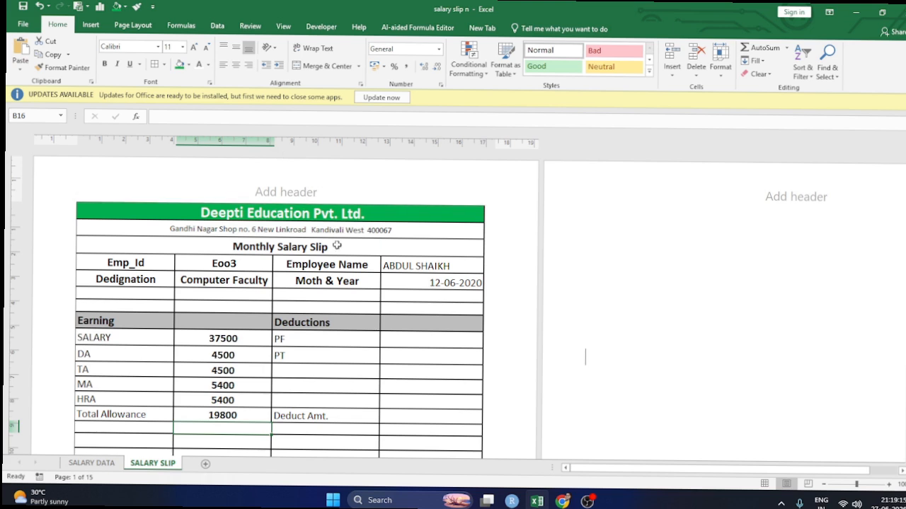
- Fill the PF deduction in D10 with =VLOOKUP(B5,'SALARY DATA'!A3:R9,14,0)
click(402, 340)
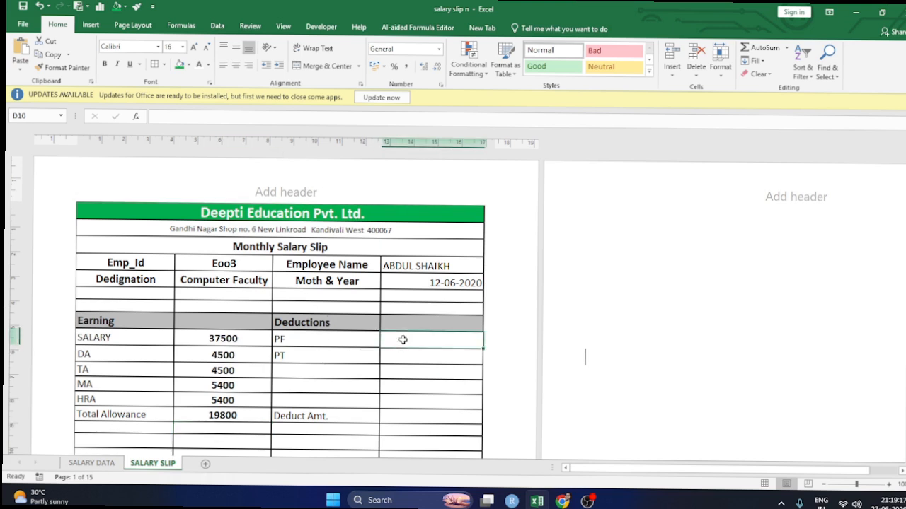
text(=VLOOKUP(B5,'SALARY DATA'!A3:R9,3,0))
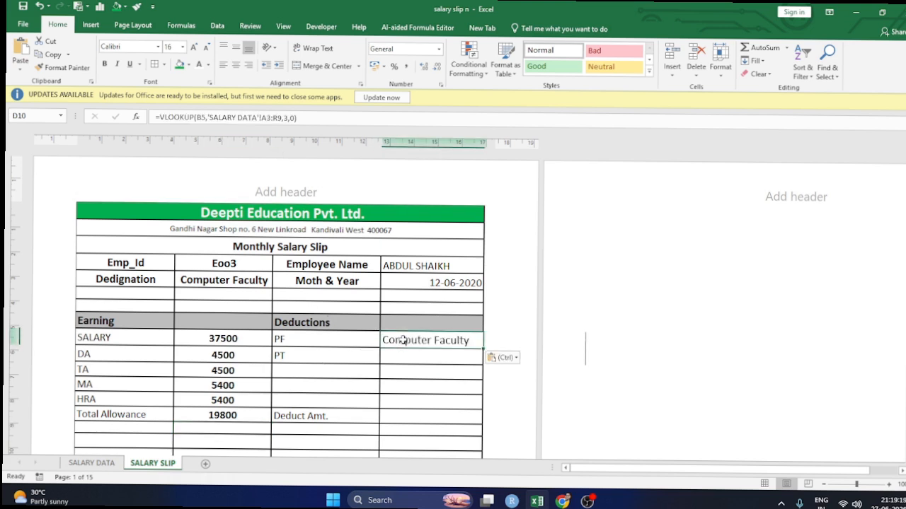
click(288, 118)
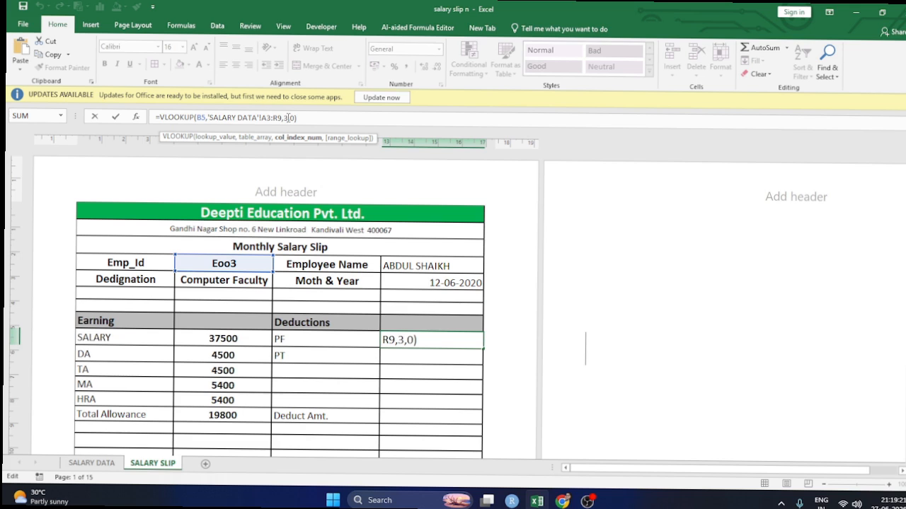
key(BackSpace)
text(14)
key(Return)
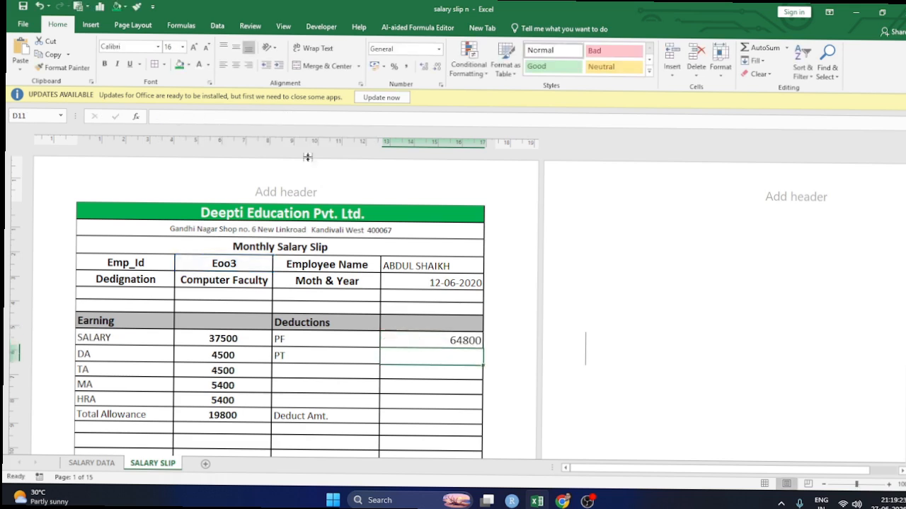
- Fill the PT deduction in D11 with =VLOOKUP(B5,'SALARY DATA'!A3:R9,15,0) and check the entered formula
text(=VLOOKUP(B5,'SALARY DATA'!A3:R9,3,0))
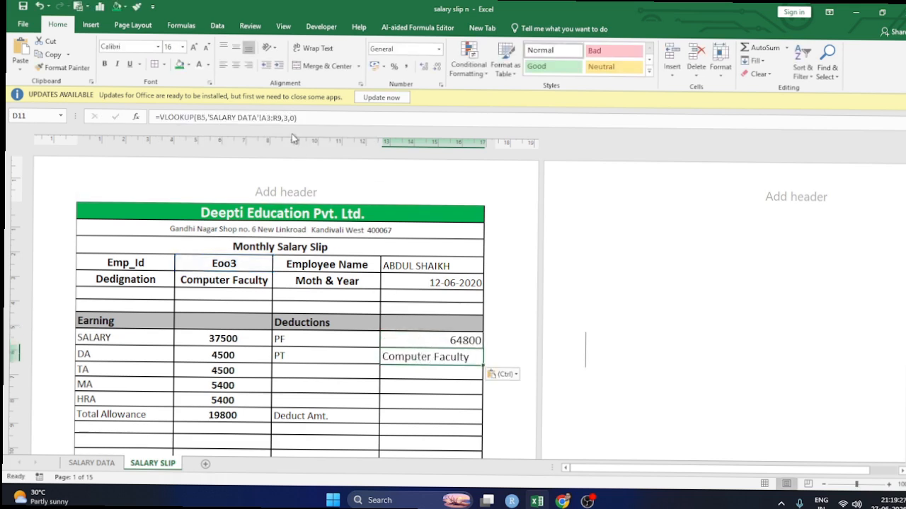
click(291, 118)
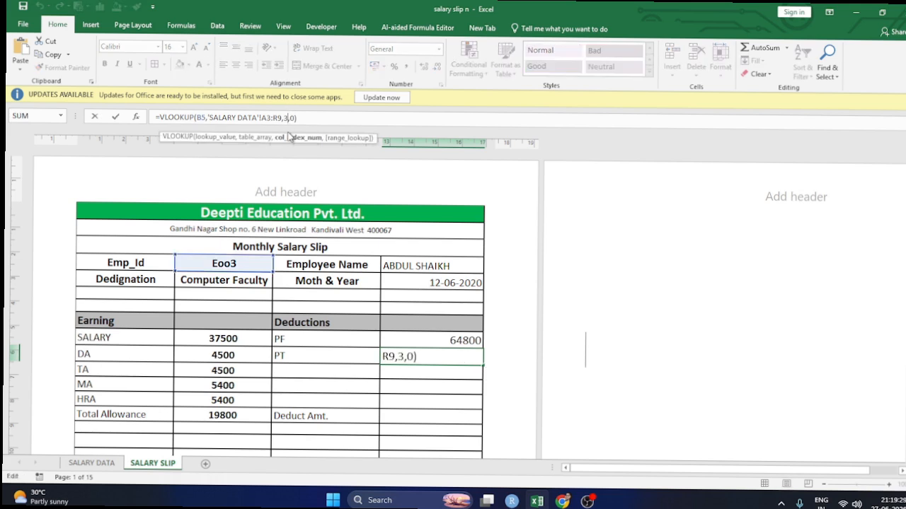
key(BackSpace)
text(15)
key(Return)
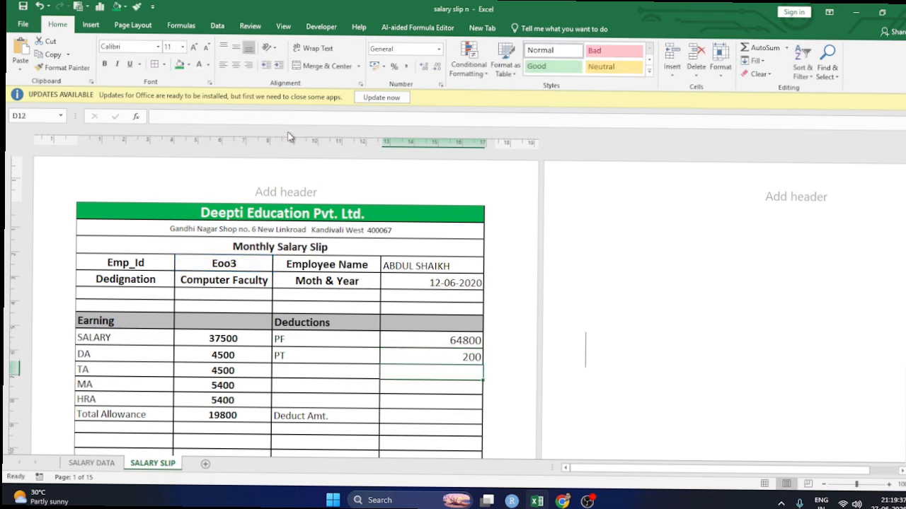
click(427, 355)
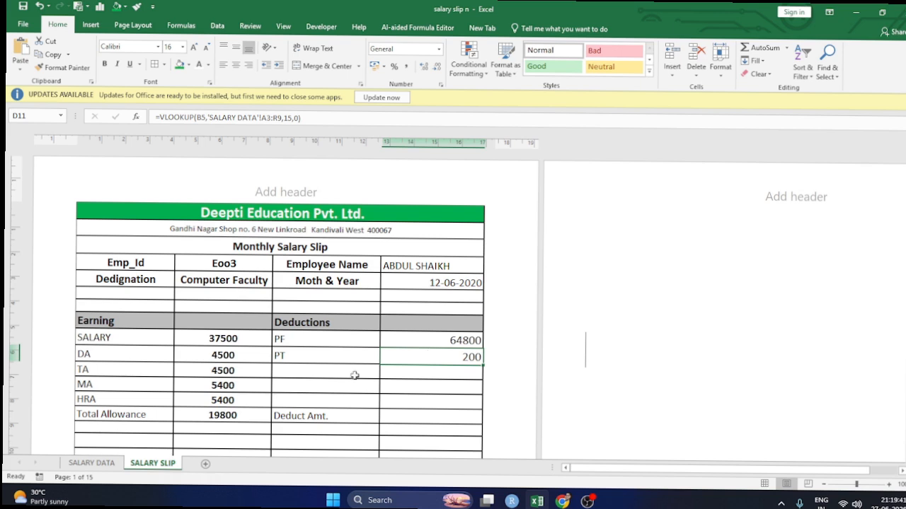
- Fill Deduct Amt. in D15 with =VLOOKUP(B5,'SALARY DATA'!A3:R9,16,0) and check the entered formula
click(411, 420)
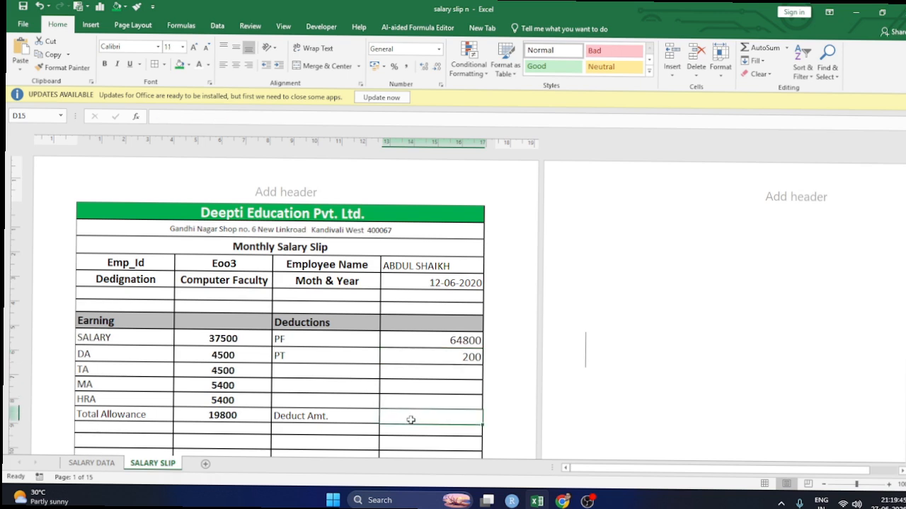
key(ctrl+v)
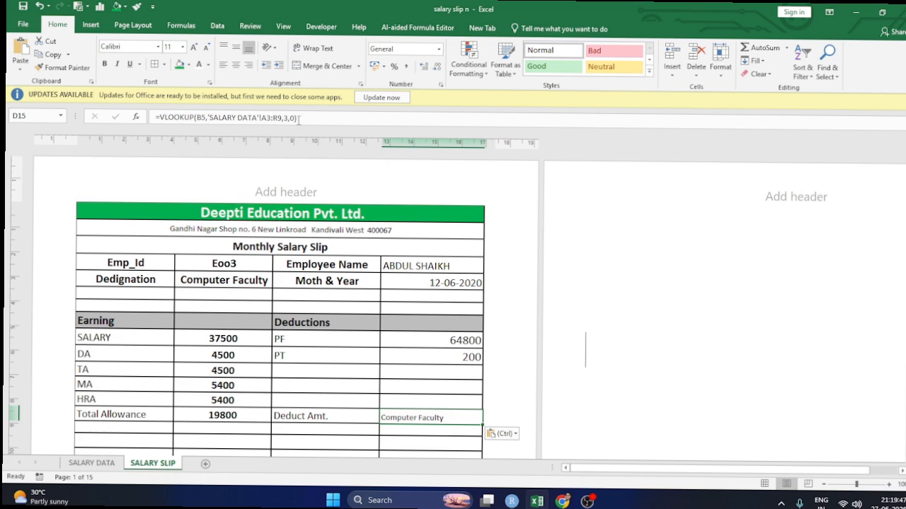
click(286, 118)
key(BackSpace)
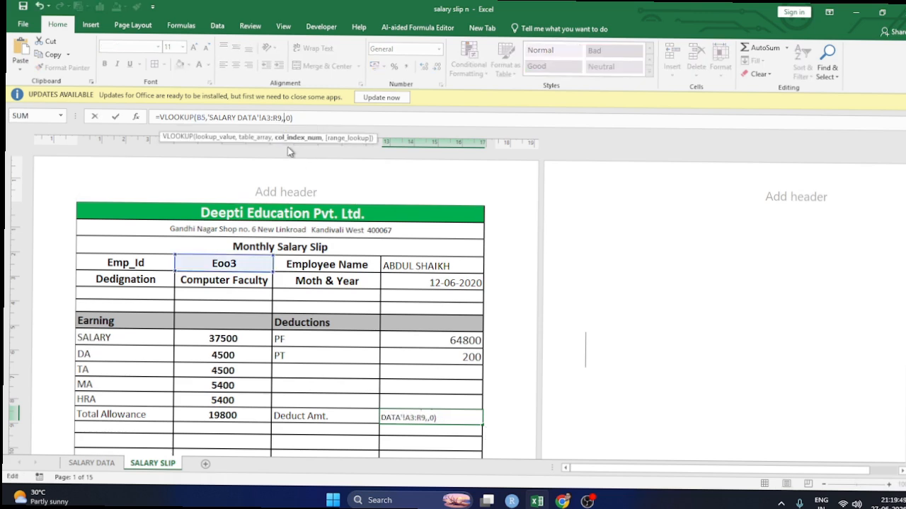
text(16)
key(Return)
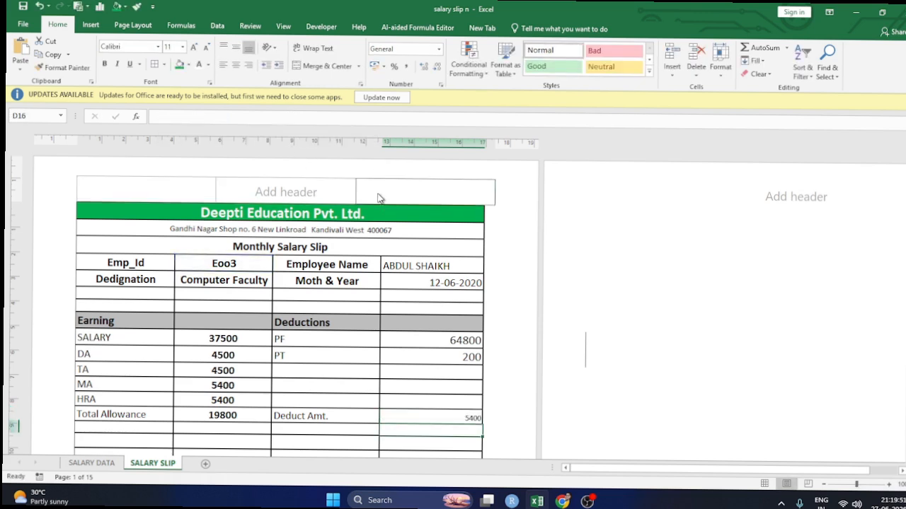
scroll(424, 375, down, 2)
click(443, 316)
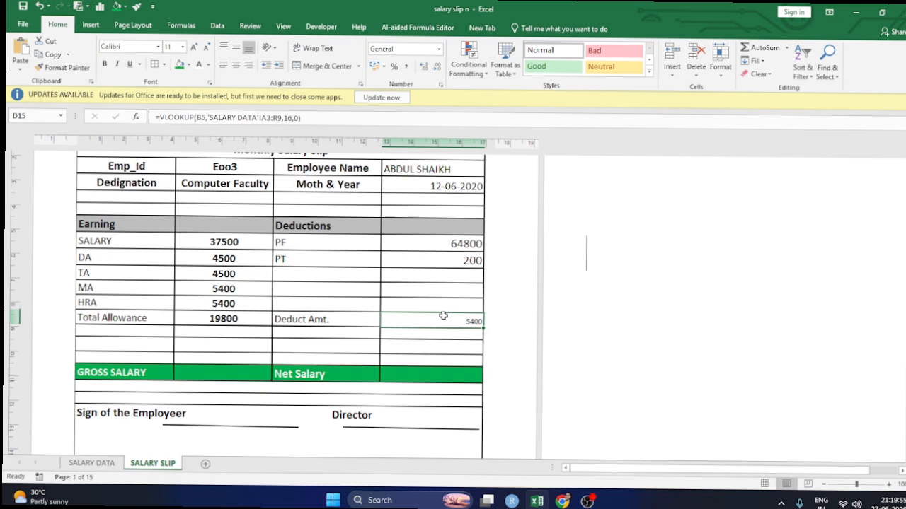
- Fill GROSS SALARY in B19 with =VLOOKUP(B5,'SALARY DATA'!A3:R9,14,0), checking the column number on the SALARY DATA sheet
click(206, 376)
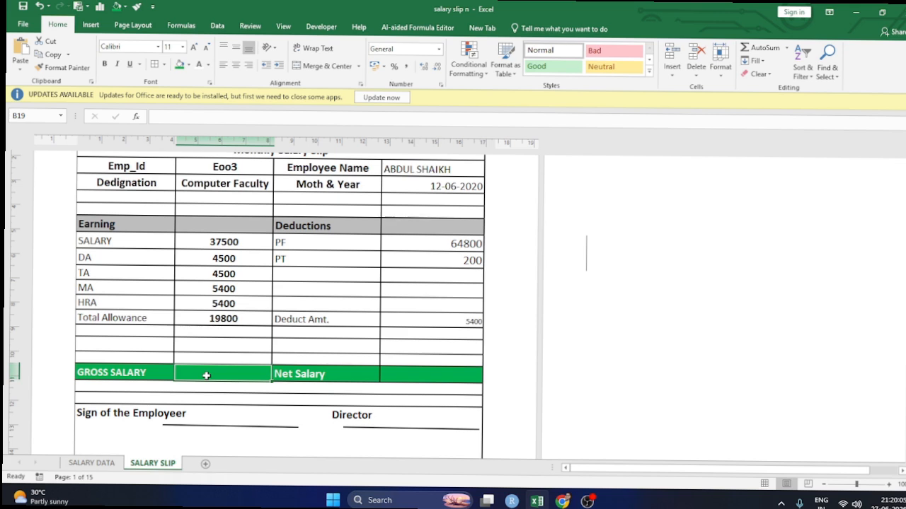
click(234, 317)
click(234, 371)
key(ctrl+v)
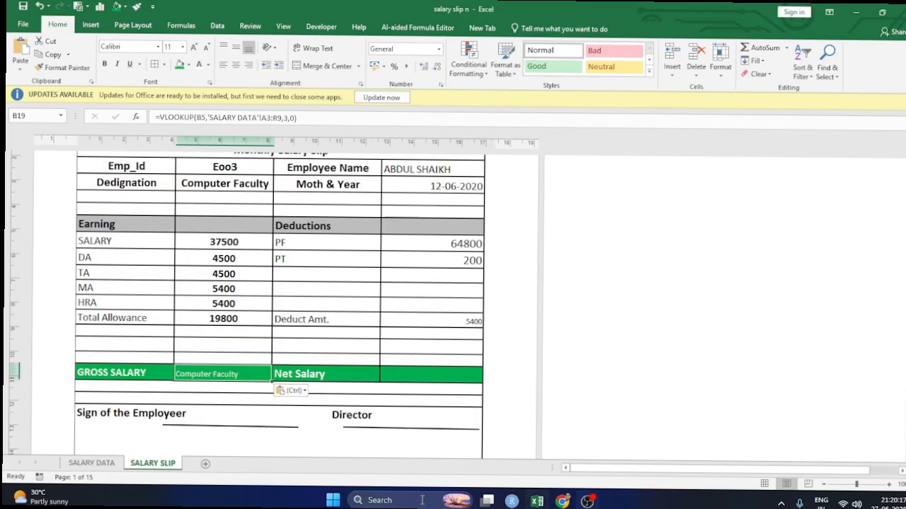
click(91, 463)
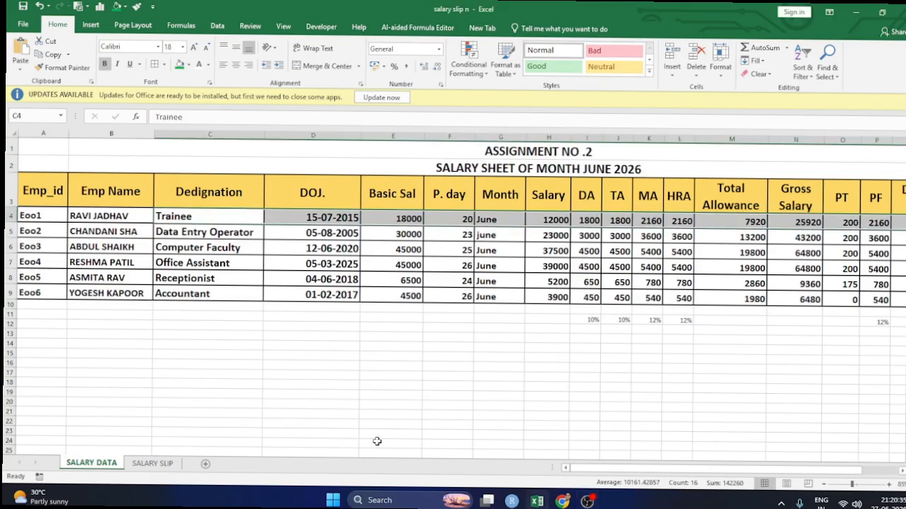
click(152, 464)
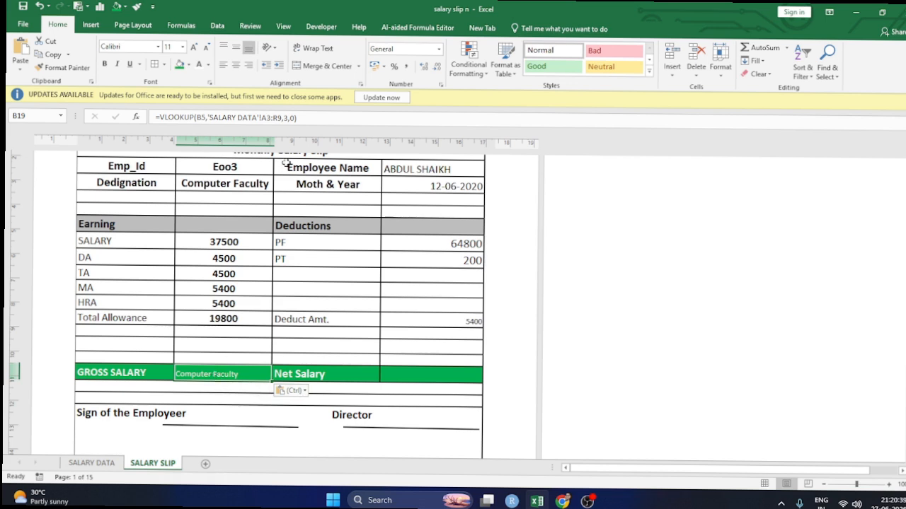
click(287, 118)
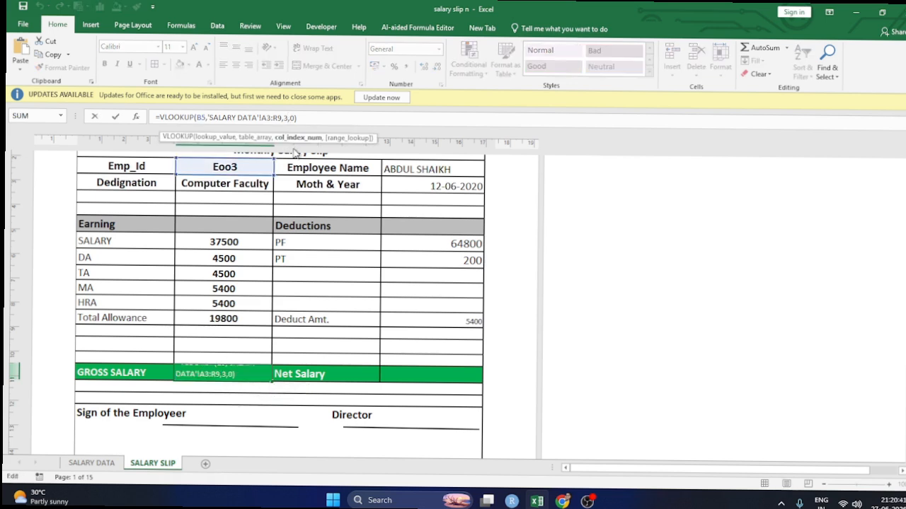
key(BackSpace)
text(14)
key(Return)
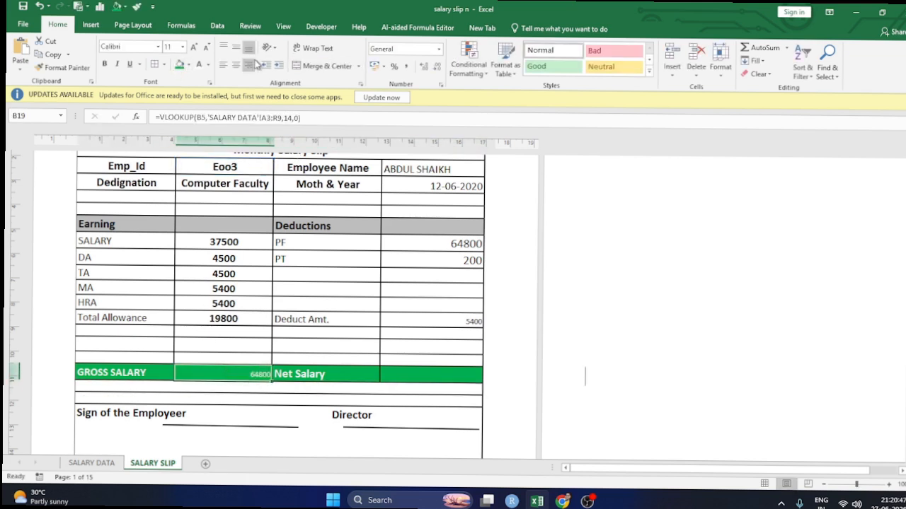
- Format the gross salary value in B19 as centred, bold and 18 pt
click(235, 64)
click(195, 48)
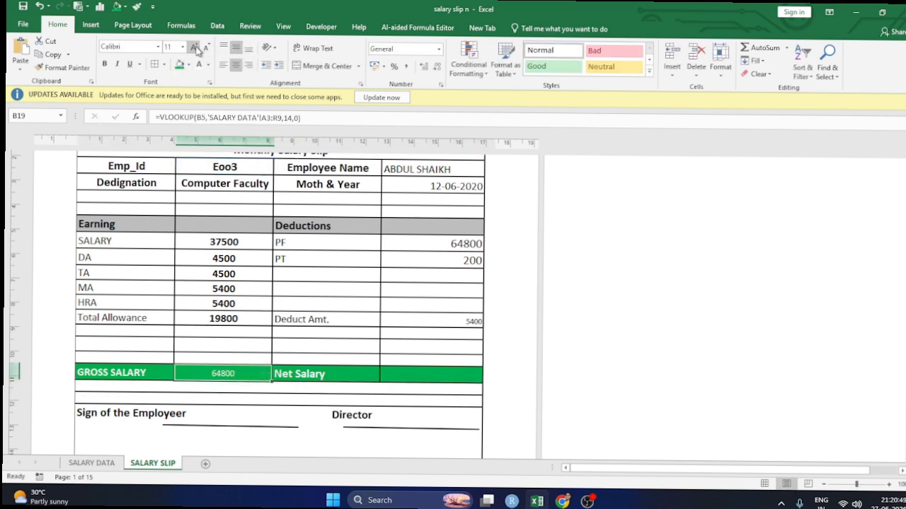
click(195, 48)
click(195, 48)
click(194, 48)
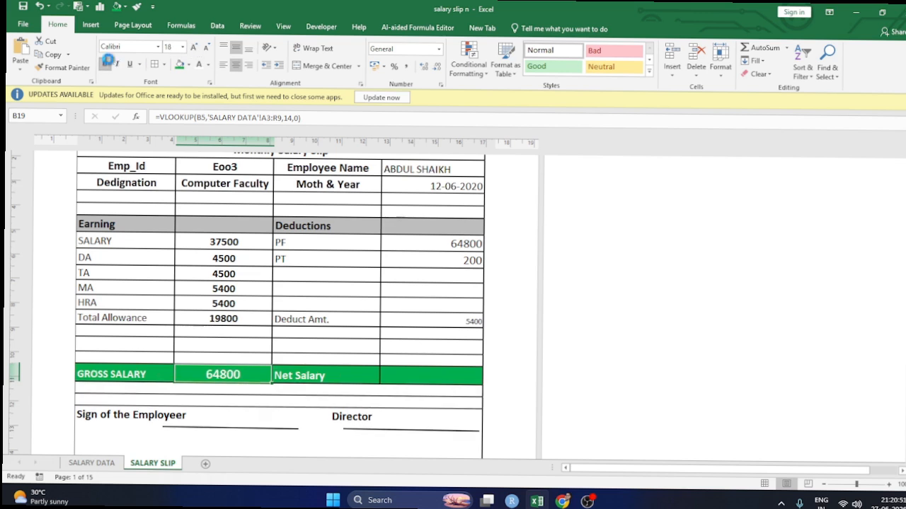
- Fill Net Salary in D19 with =VLOOKUP(B5,'SALARY DATA'!A3:R9,18,0), checking the column number on the SALARY DATA sheet
click(397, 379)
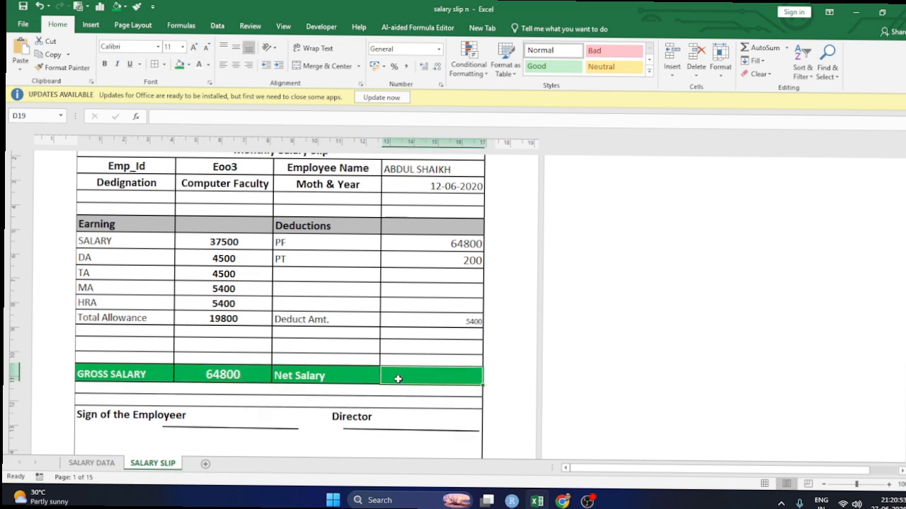
text(=VLOOKUP(B5,'SALARY DATA'!A3:R9,3,0))
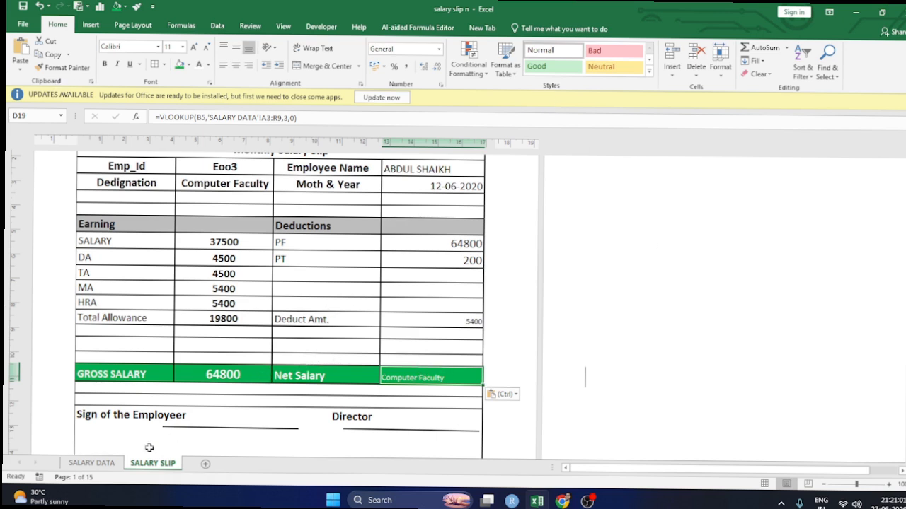
click(91, 463)
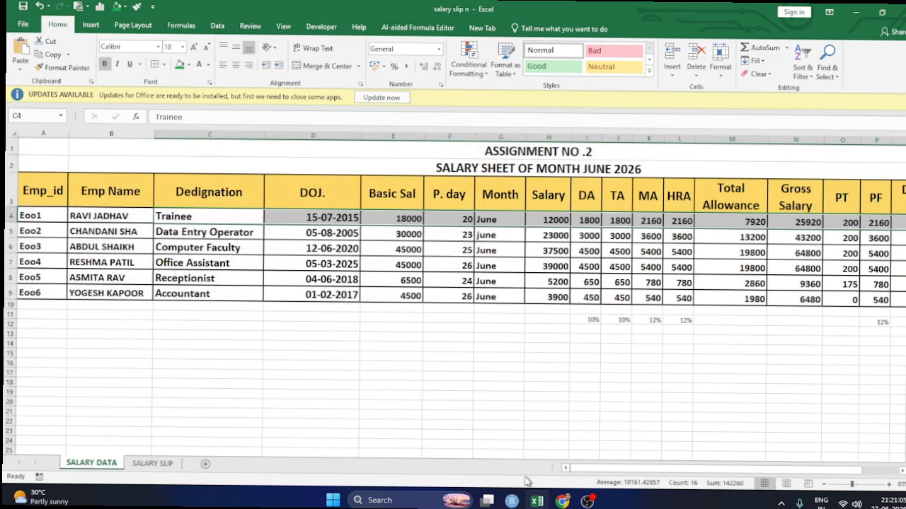
click(154, 464)
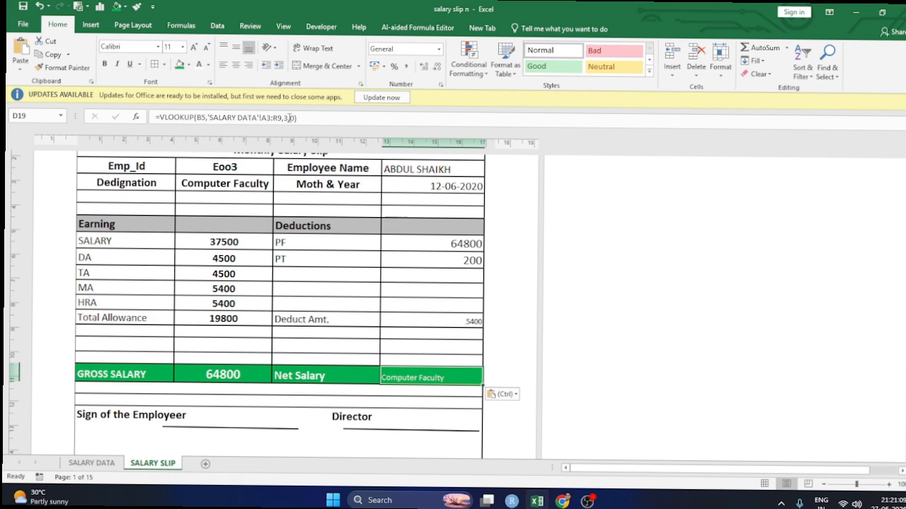
click(289, 117)
key(BackSpace)
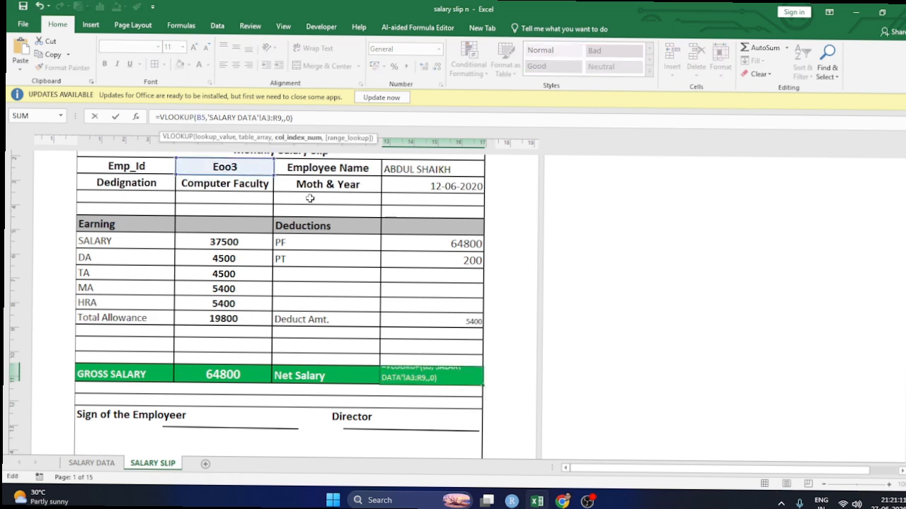
text(18)
key(Return)
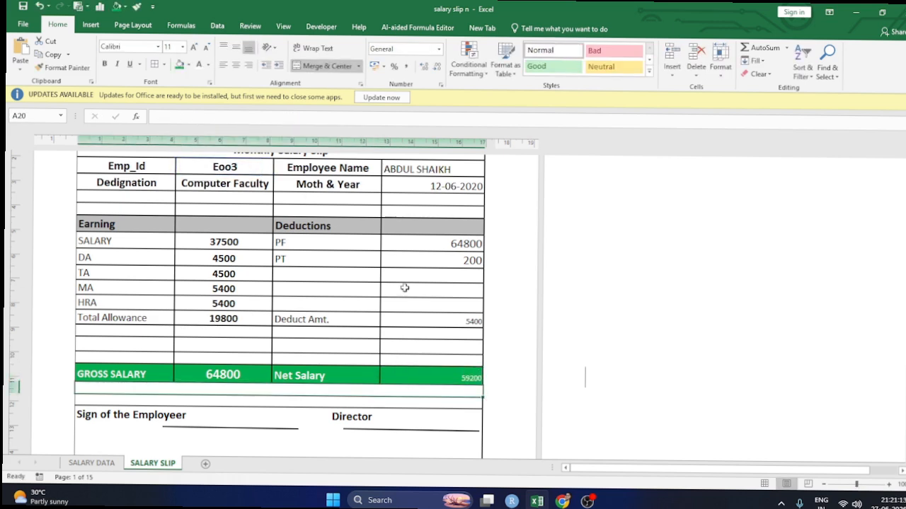
- Format the net salary value in D19 as bold, 20 pt and centred horizontally and vertically
click(411, 375)
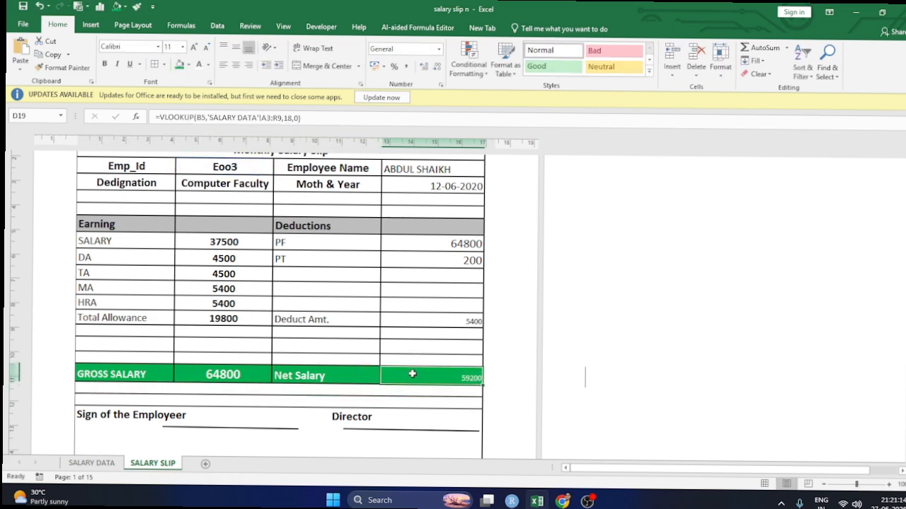
click(236, 64)
click(236, 47)
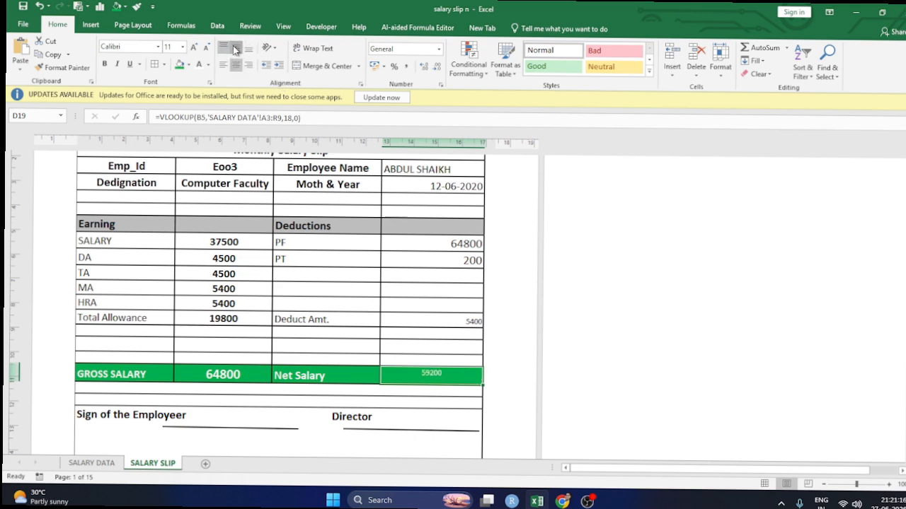
click(192, 48)
click(193, 48)
click(192, 48)
click(193, 48)
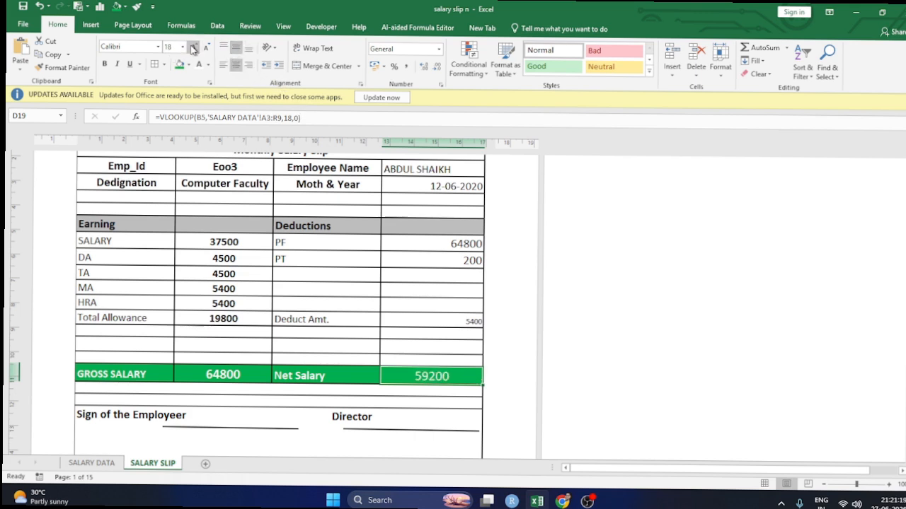
click(193, 48)
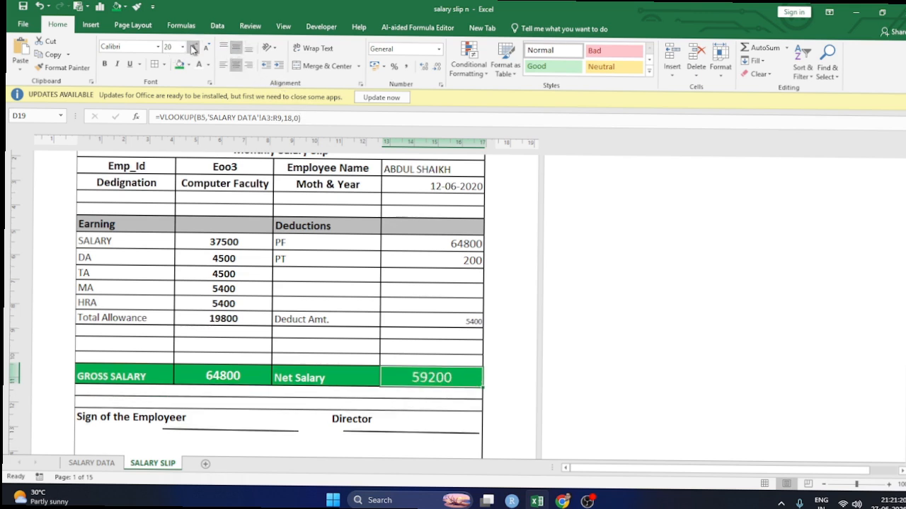
click(106, 64)
click(280, 418)
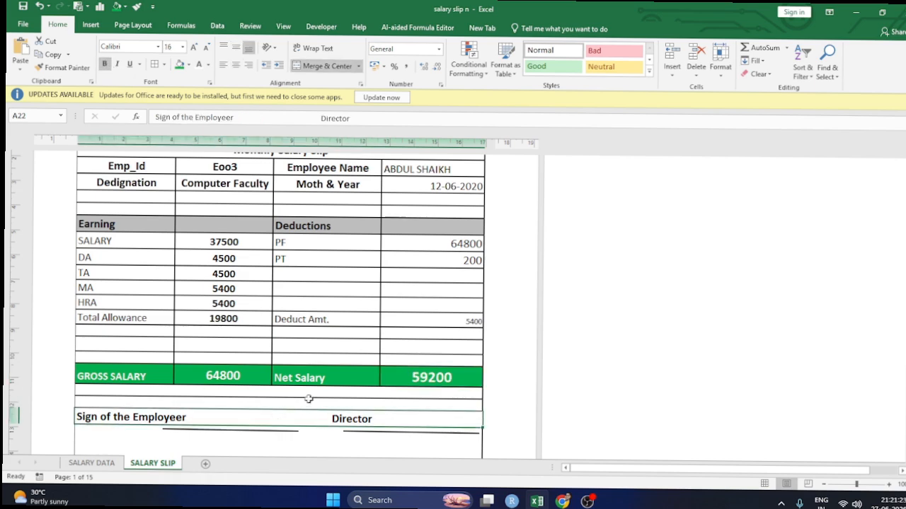
- Compare the slip's net salary with the Net Salary column on the SALARY DATA sheet for employee Eoo3, and return to the slip
click(441, 380)
scroll(294, 263, up, 1)
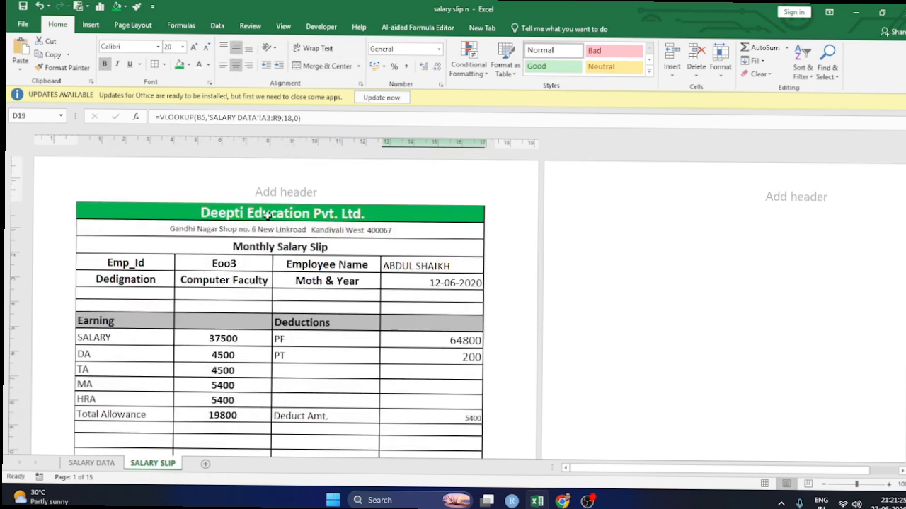
scroll(347, 294, down, 2)
scroll(409, 404, up, 1)
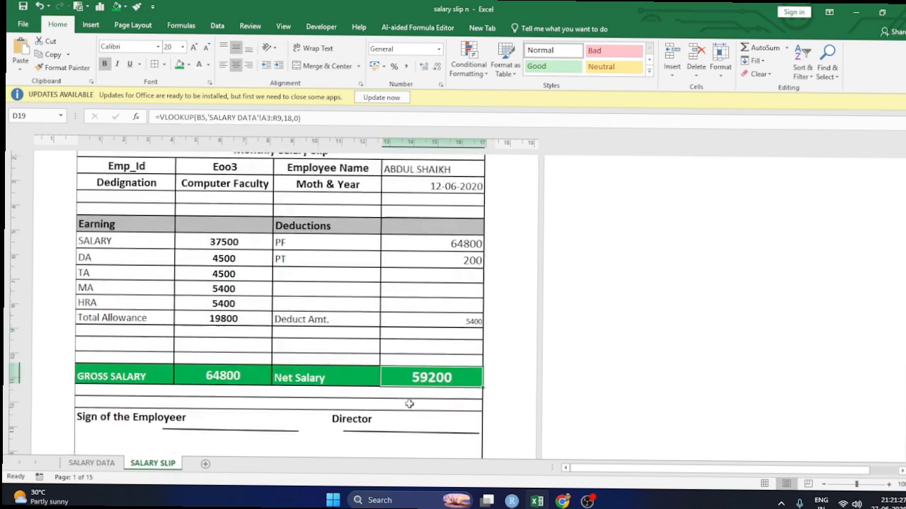
click(98, 464)
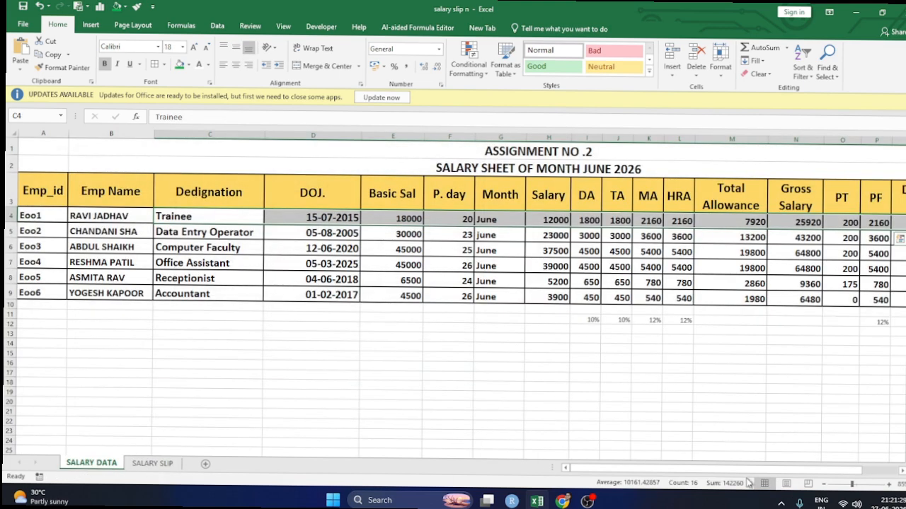
drag(760, 468, 795, 461)
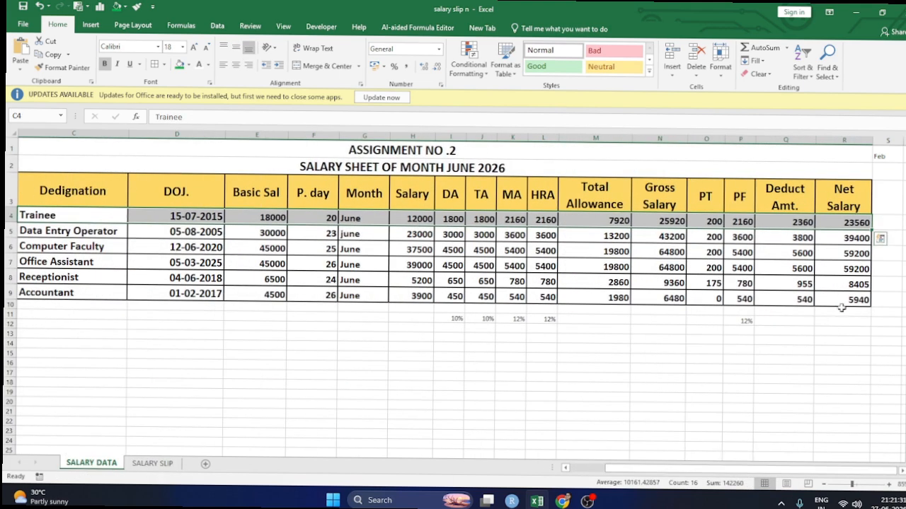
click(794, 221)
click(859, 225)
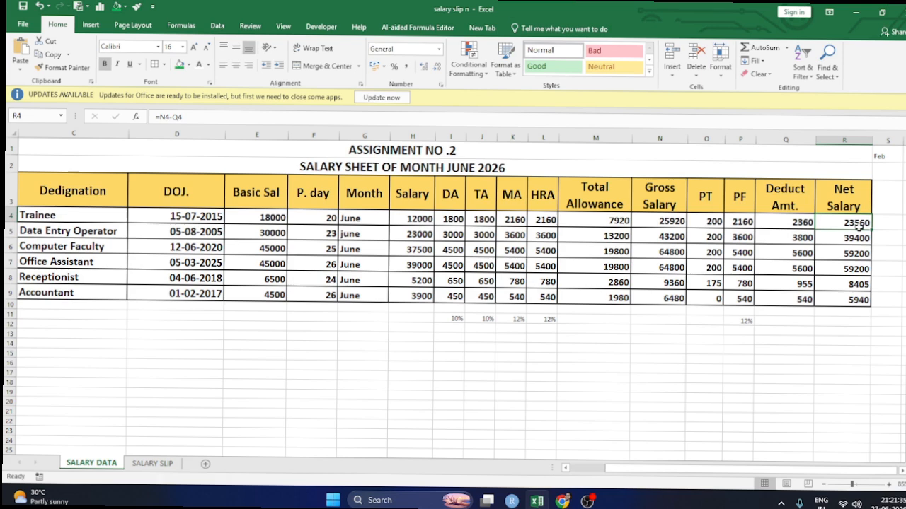
click(853, 254)
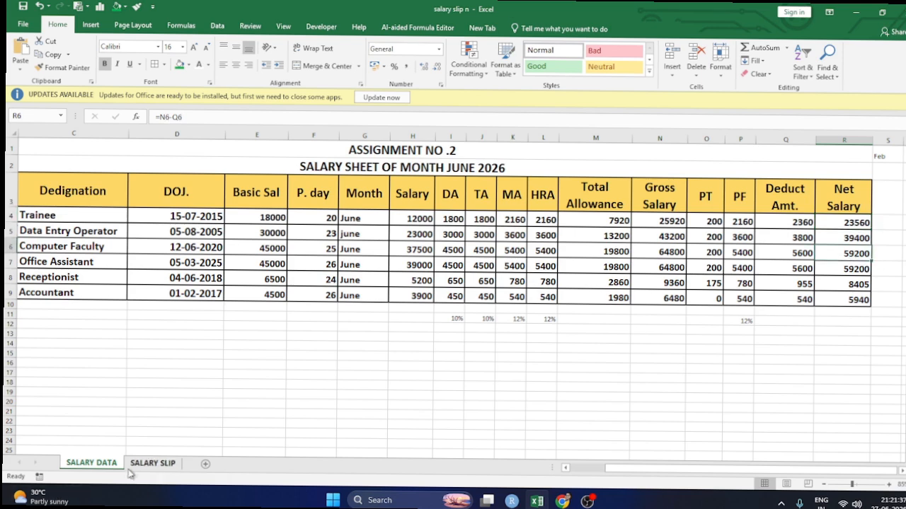
click(150, 464)
scroll(335, 319, up, 2)
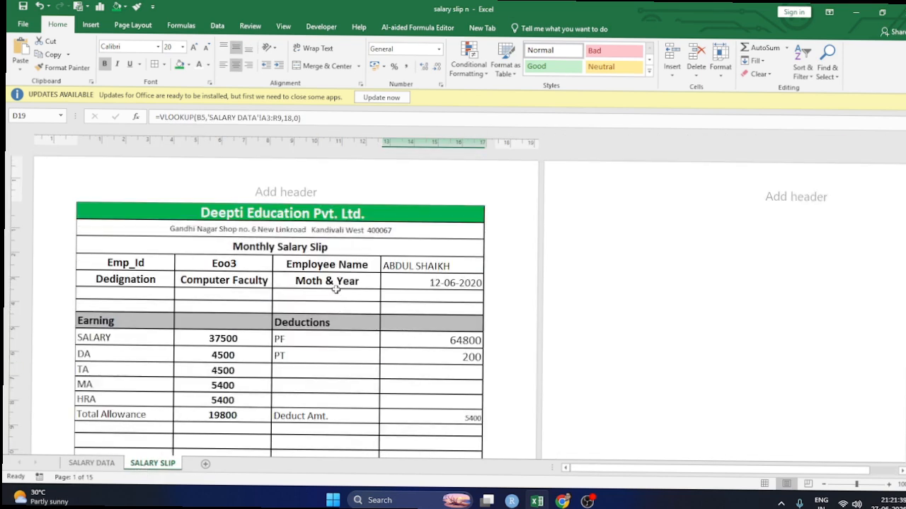
- Choose Eoo1 as the Emp_Id in B5 to load that employee's slip
scroll(340, 283, down, 2)
scroll(346, 280, down, 2)
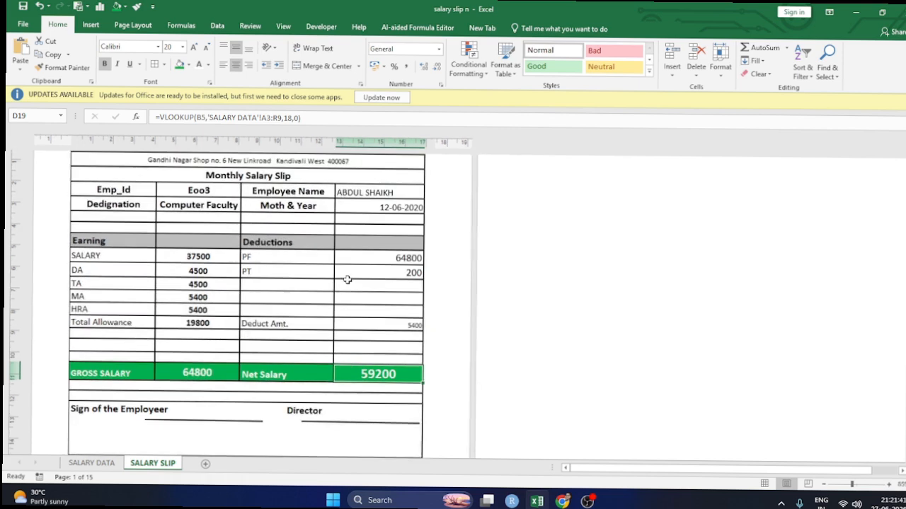
scroll(347, 281, up, 2)
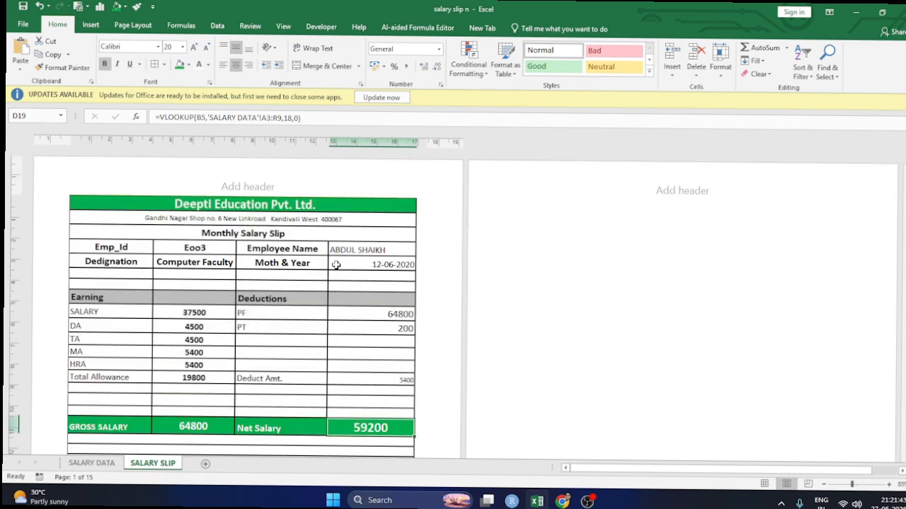
click(213, 248)
click(241, 249)
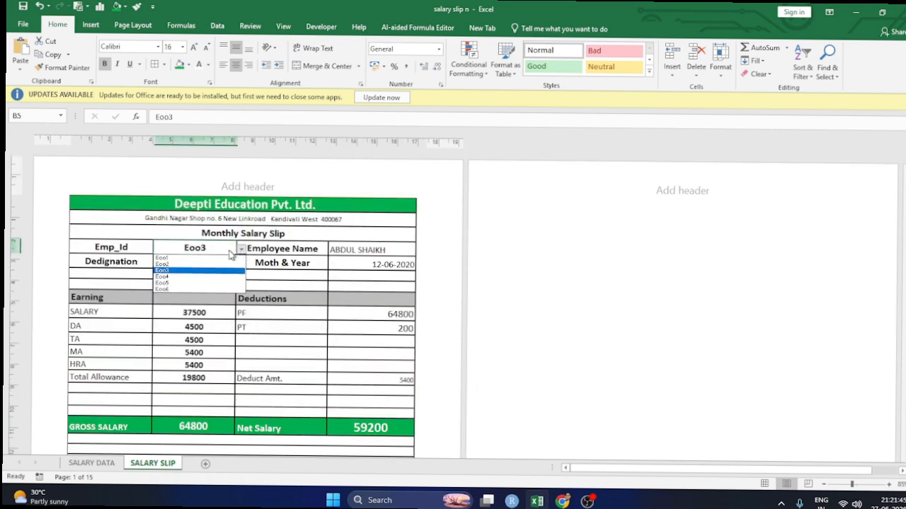
click(185, 258)
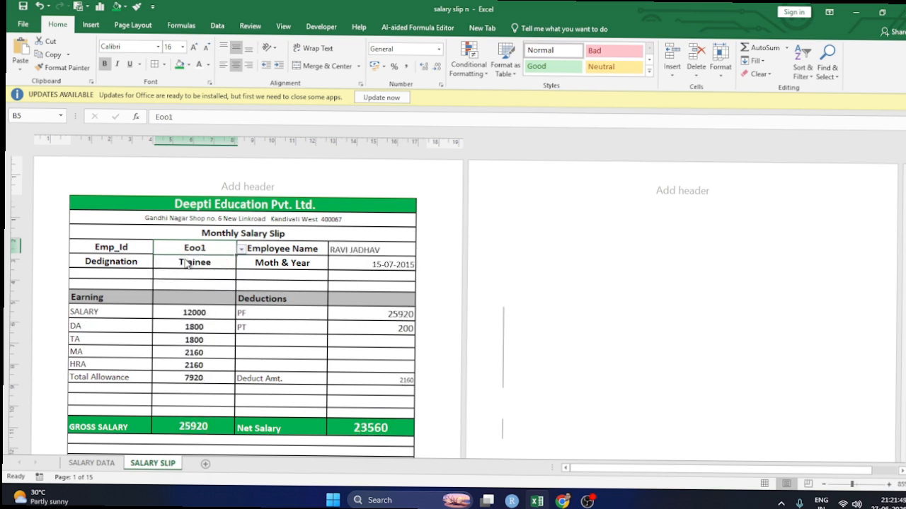
- Check the date, gross salary and net salary cells of the slip, and view its print preview before returning to the sheet
click(395, 266)
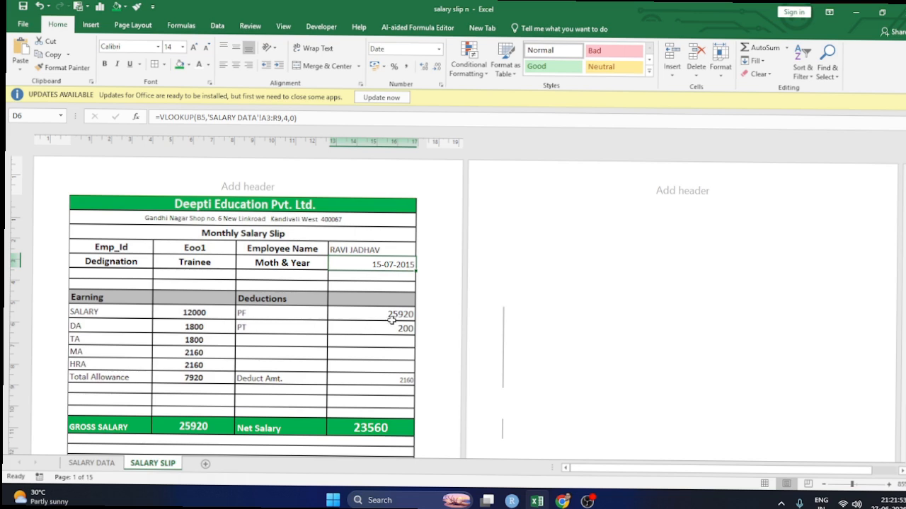
click(205, 428)
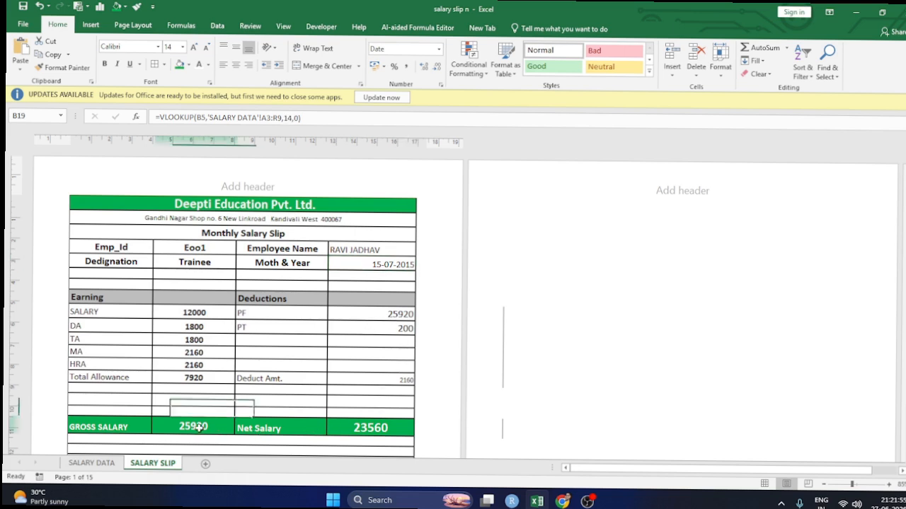
click(361, 427)
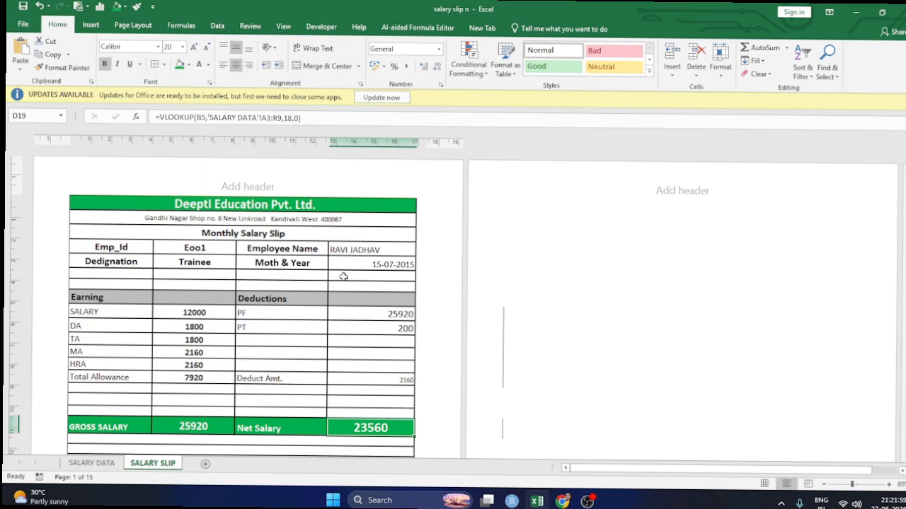
scroll(347, 283, down, 2)
scroll(352, 296, up, 2)
key(ctrl+p)
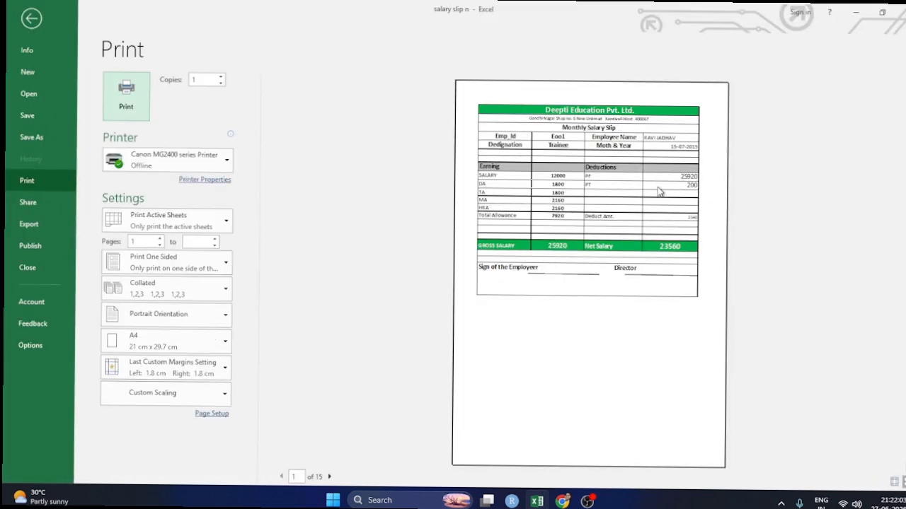
click(45, 20)
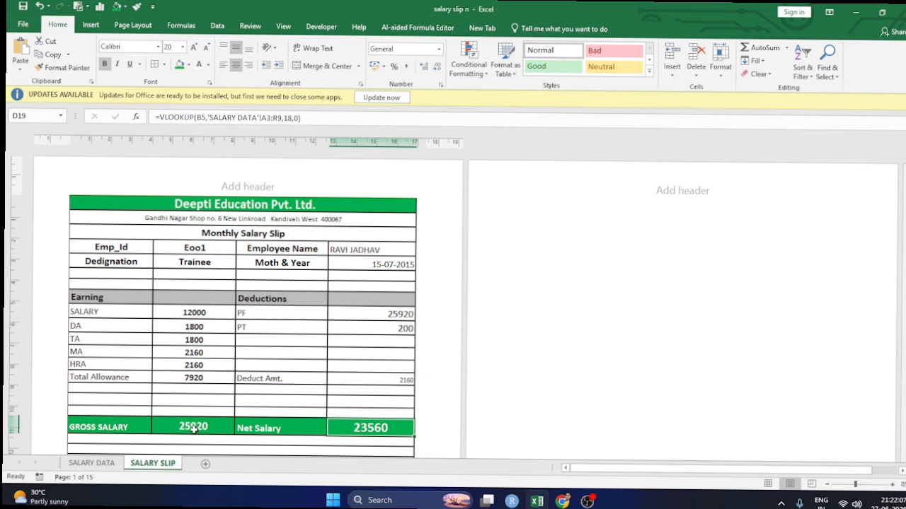
- Choose Eoo4 as the Emp_Id in B5 to load that employee's salary slip
click(202, 263)
click(212, 247)
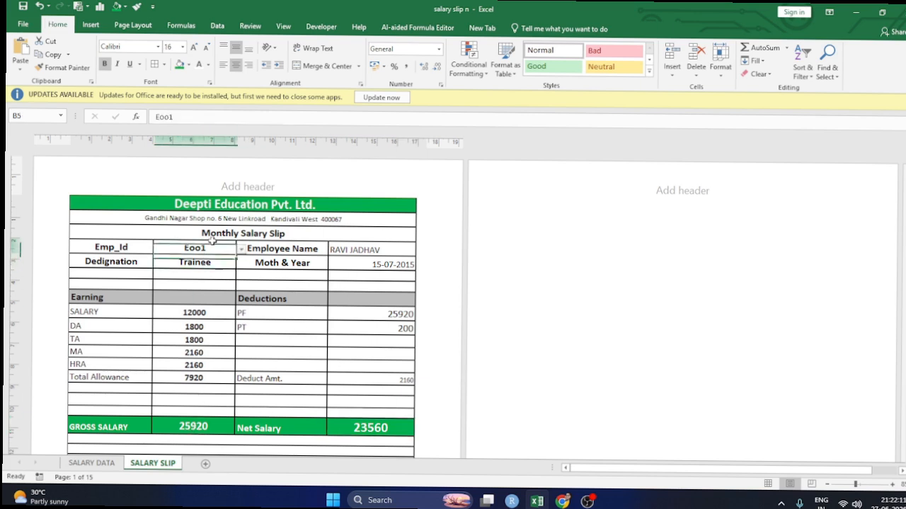
click(241, 249)
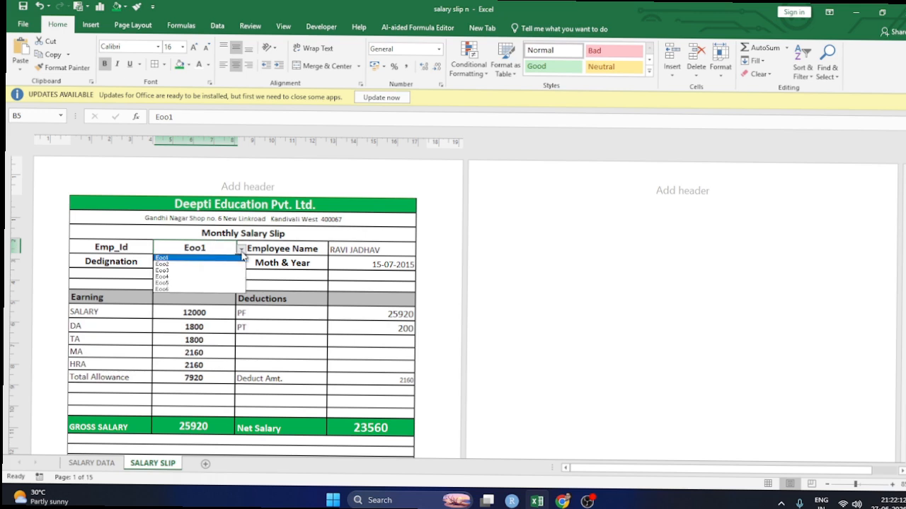
click(191, 277)
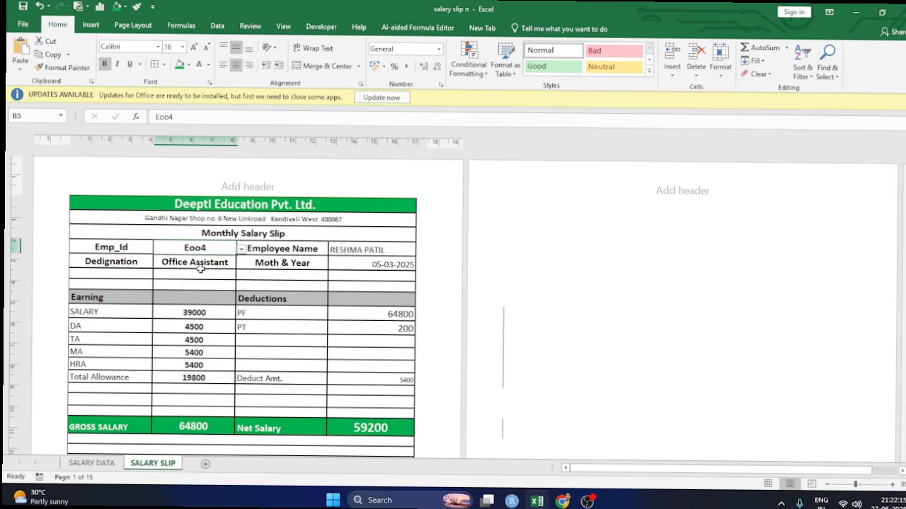
- Centre the employee name and date values in D5:D6 horizontally and vertically
click(347, 251)
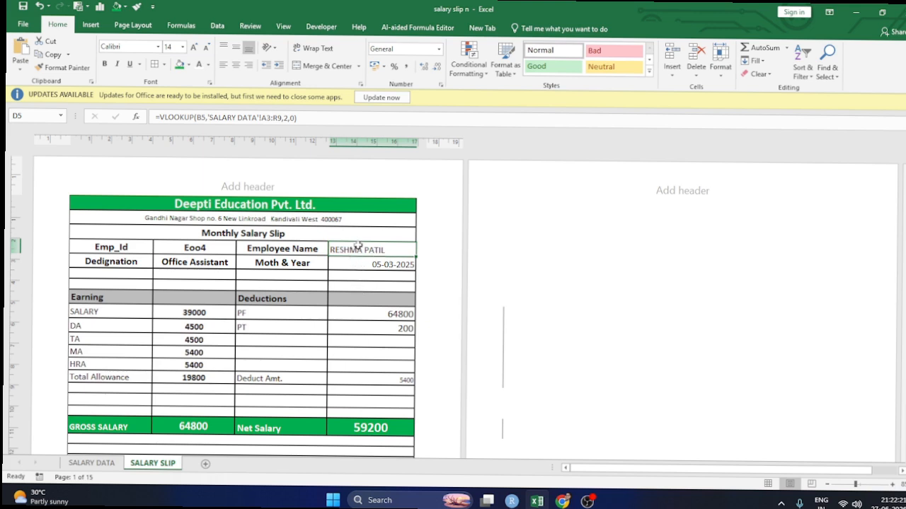
drag(358, 247, 358, 265)
click(236, 64)
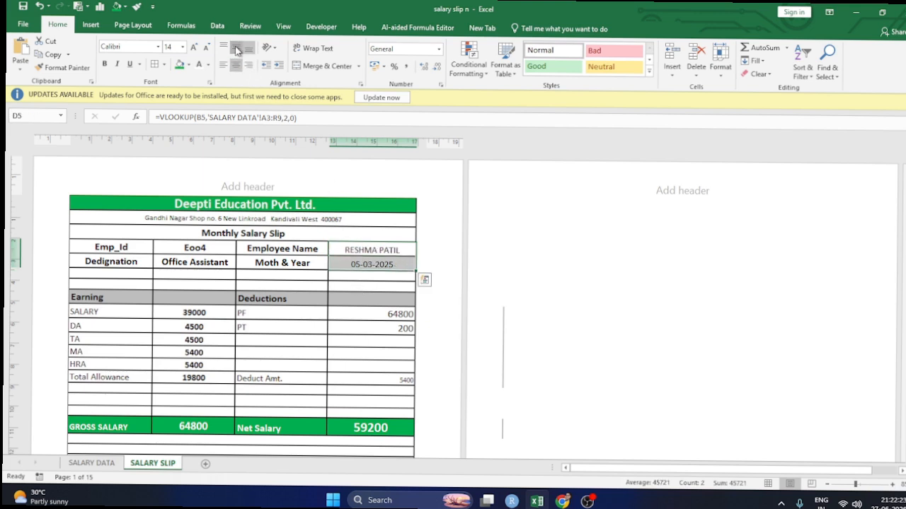
click(363, 250)
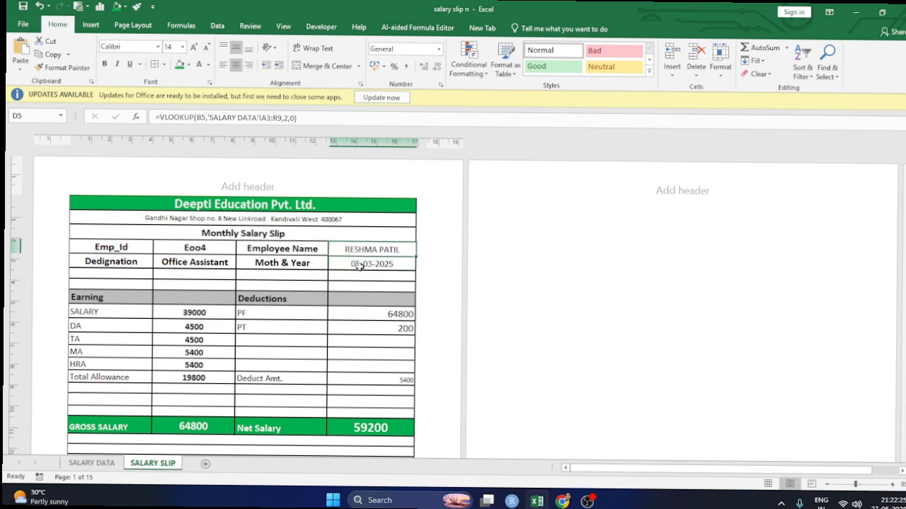
click(360, 265)
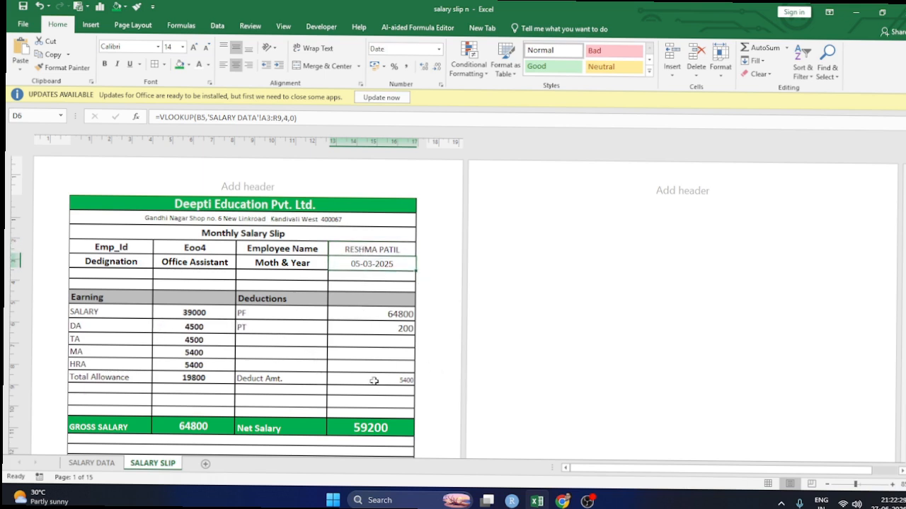
- Check the lookup formulas behind the slip's net salary, salary, allowance and PF values
click(370, 428)
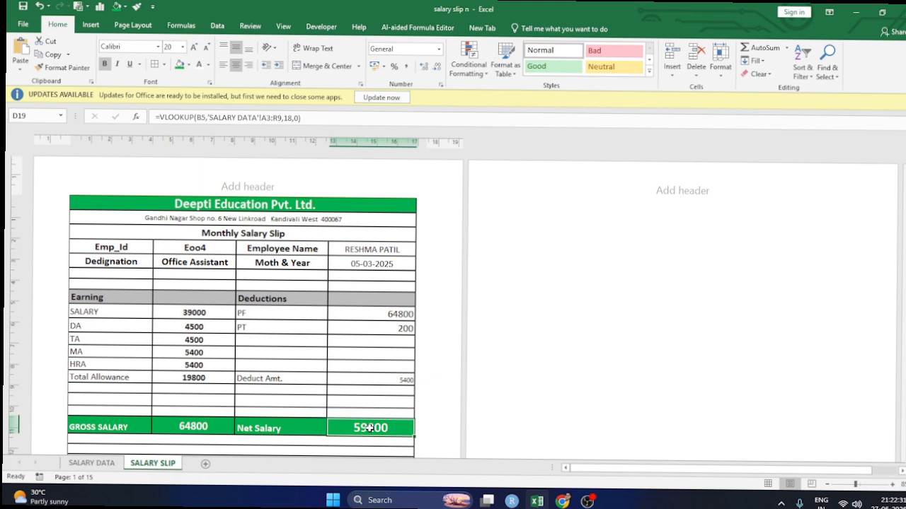
click(209, 324)
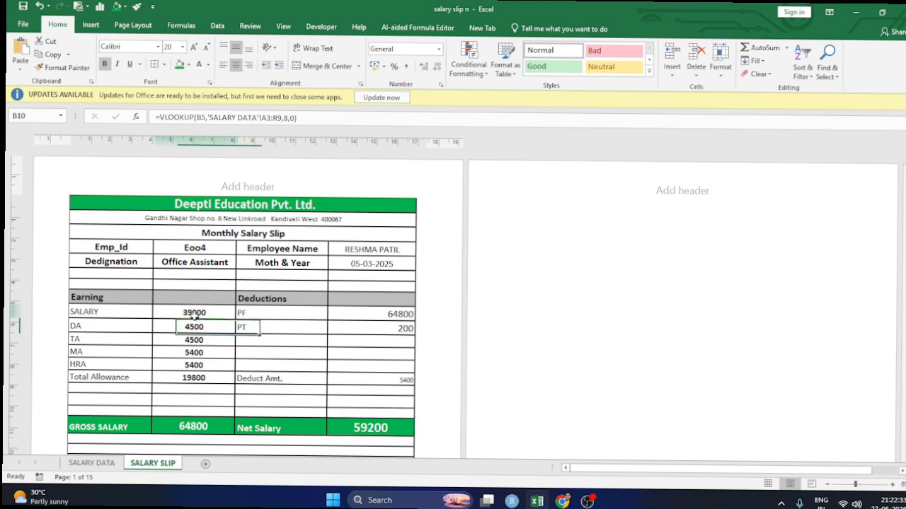
click(196, 315)
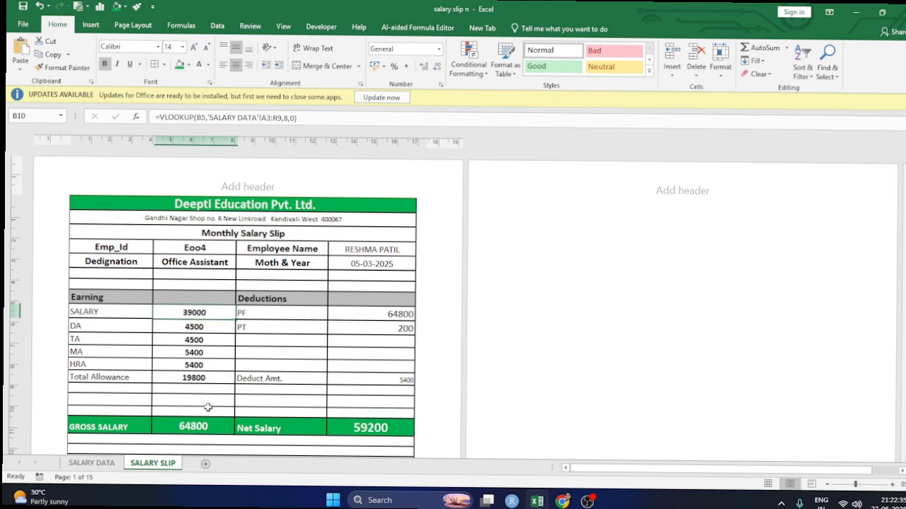
click(197, 329)
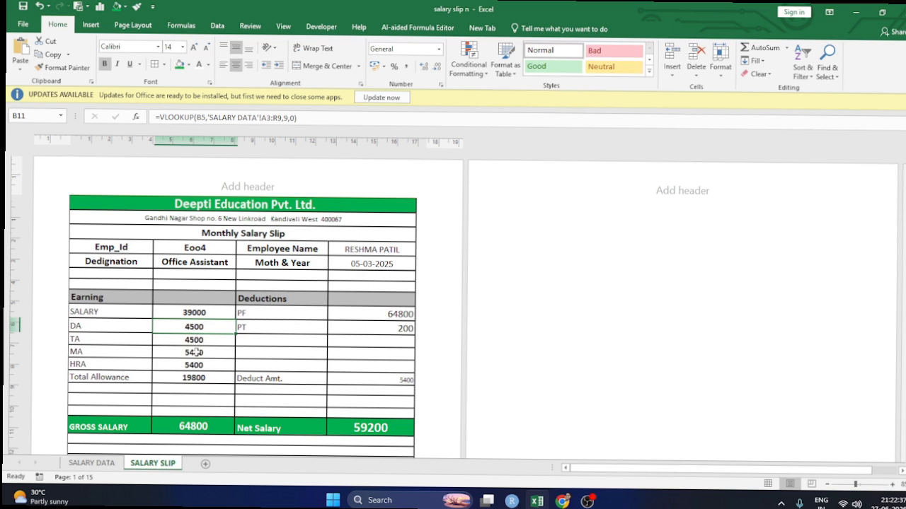
click(196, 351)
click(195, 378)
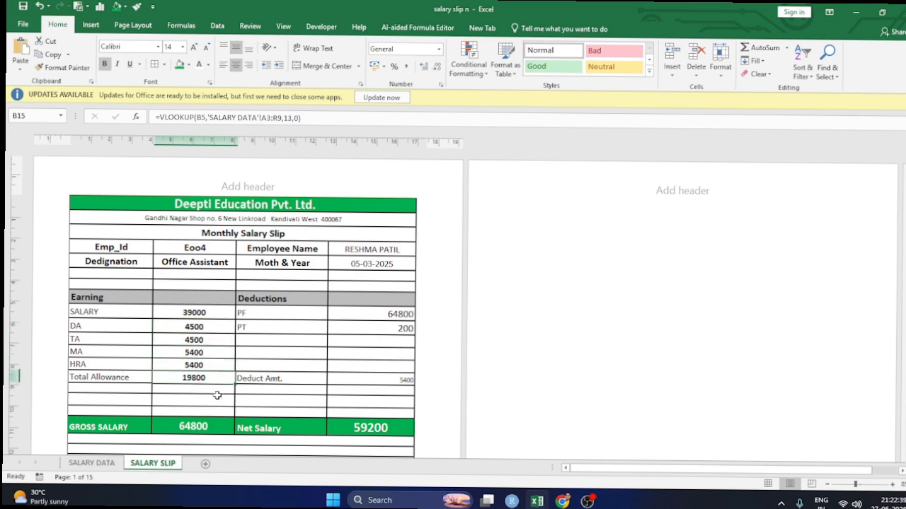
click(193, 313)
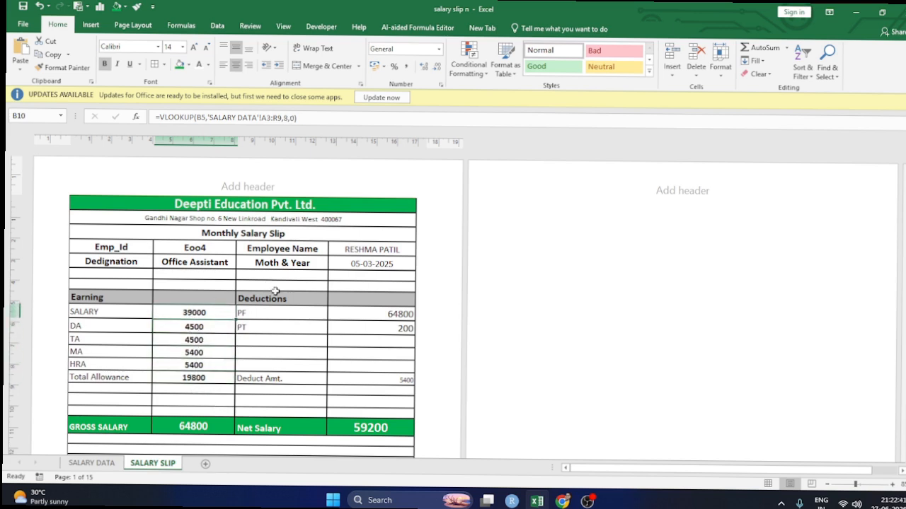
click(383, 314)
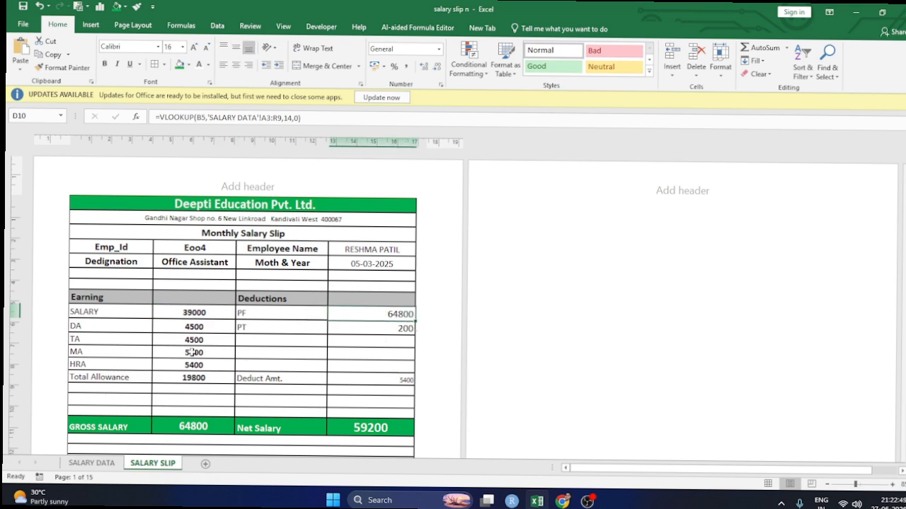
click(366, 425)
- Widen the PF column slightly on the SALARY DATA sheet
click(90, 464)
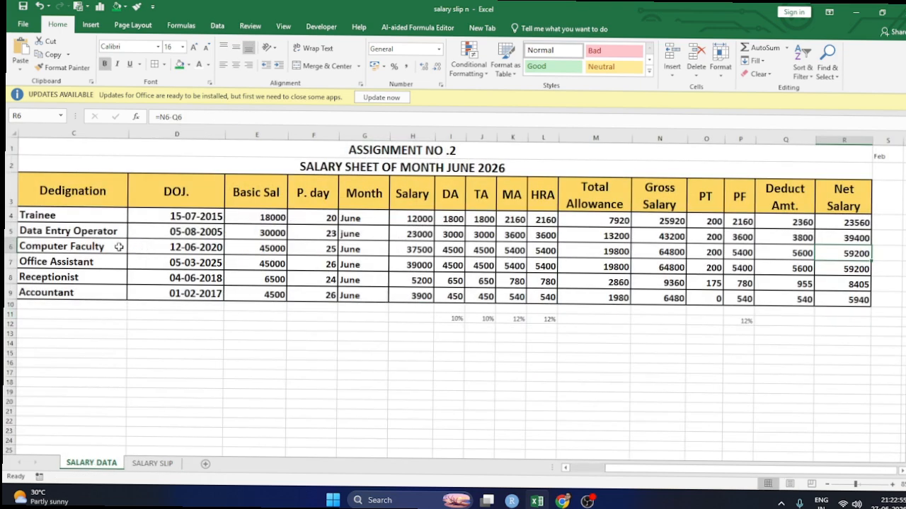
click(743, 223)
click(757, 152)
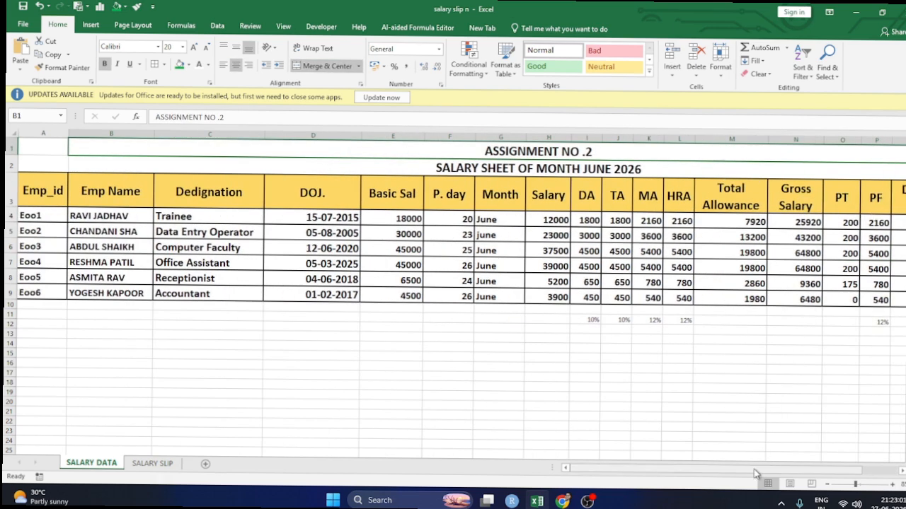
drag(756, 470, 836, 478)
drag(755, 139, 770, 138)
- Examine the Deduct Amt. formulas in Q4 and Q9 of the SALARY DATA sheet
click(816, 223)
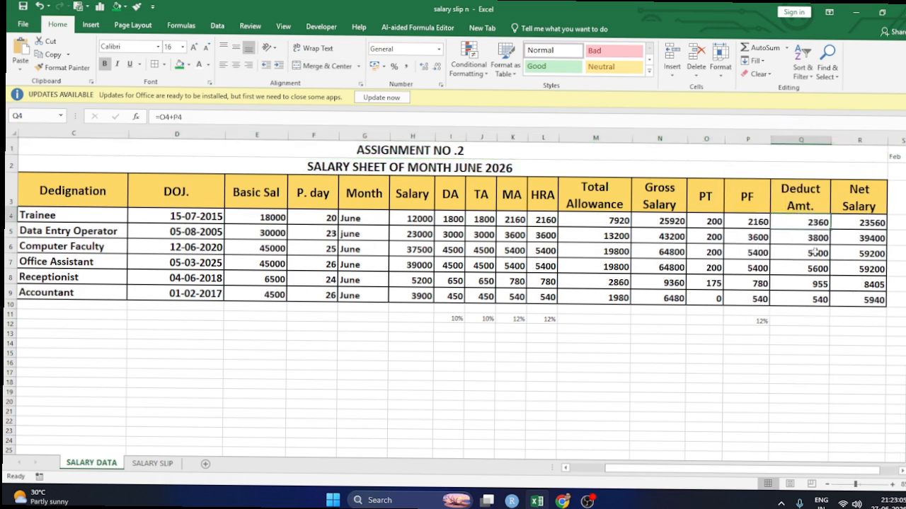
click(815, 300)
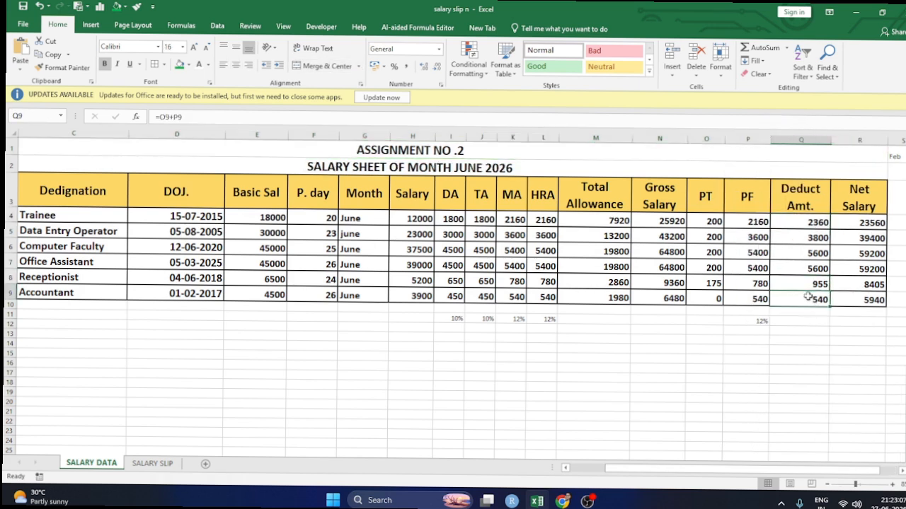
click(796, 220)
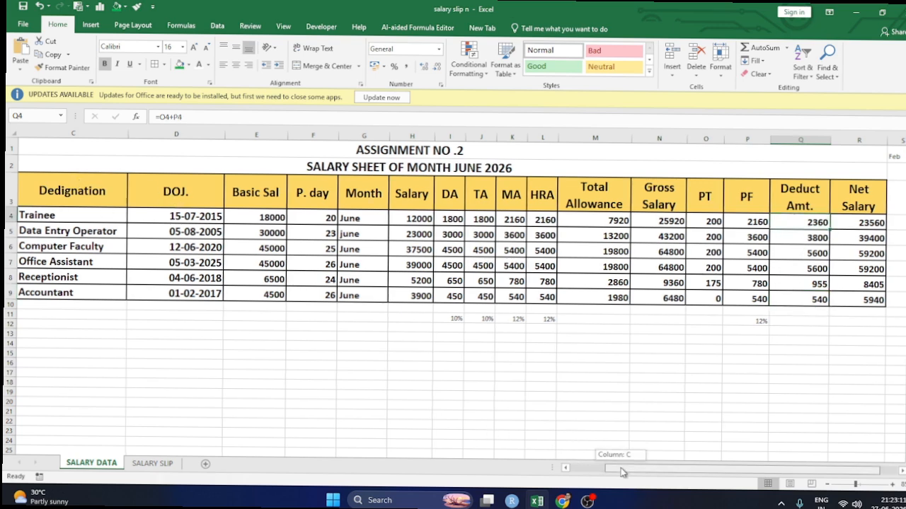
- Number the salary table's columns 1 to 18 in row 13, filling the series from A13 to R13
scroll(576, 457, left, 2)
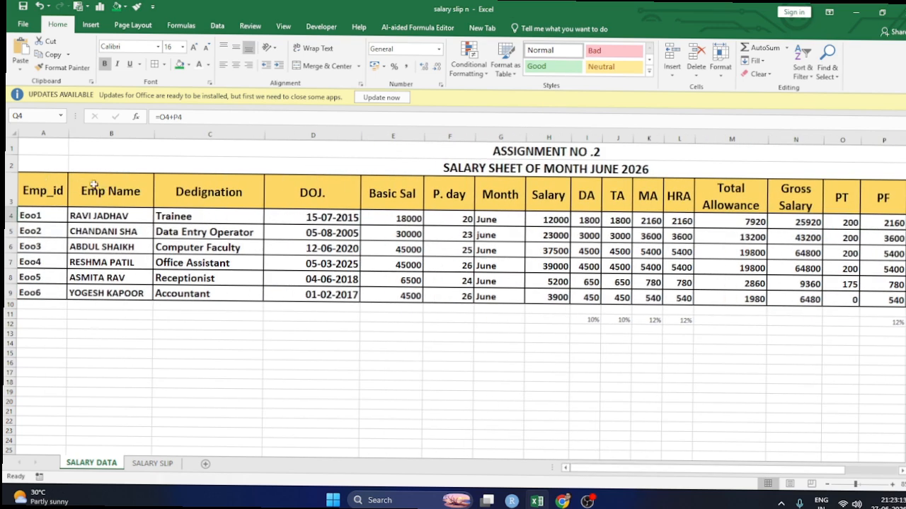
click(35, 335)
text(1)
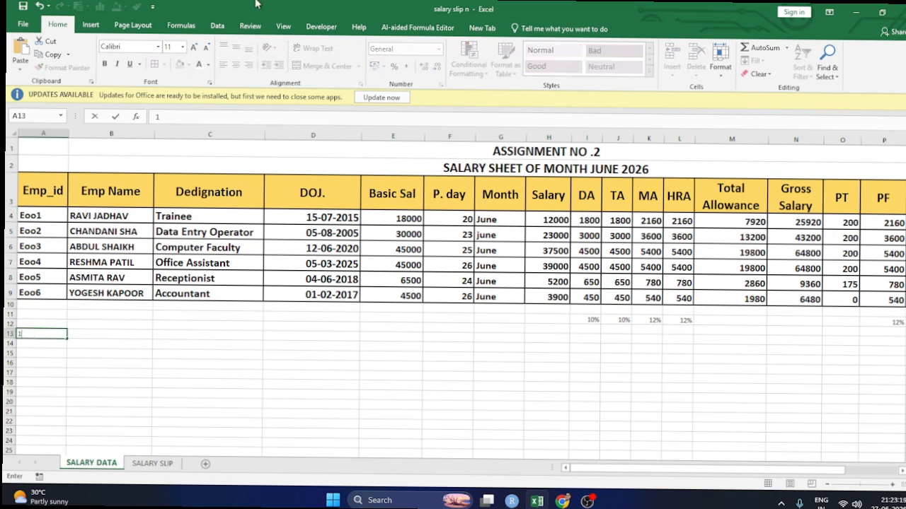
key(Tab)
text(2)
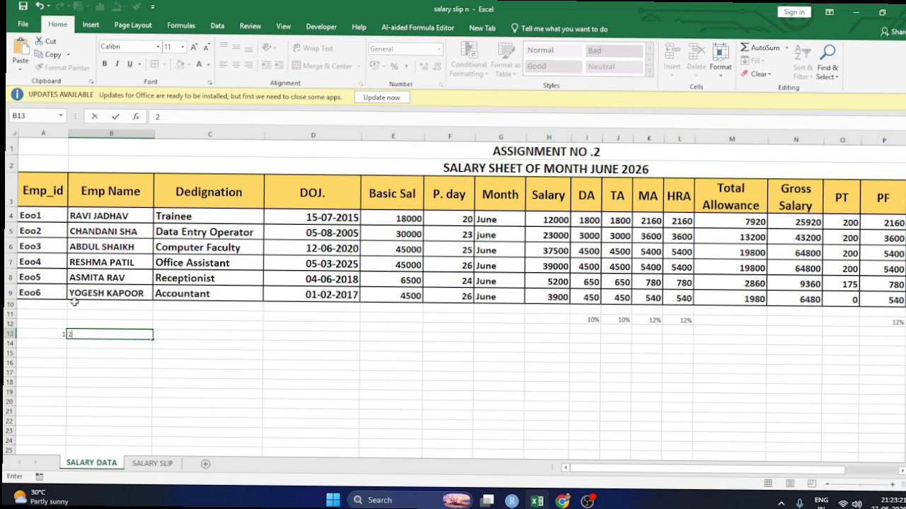
drag(43, 334, 770, 375)
click(764, 377)
click(712, 339)
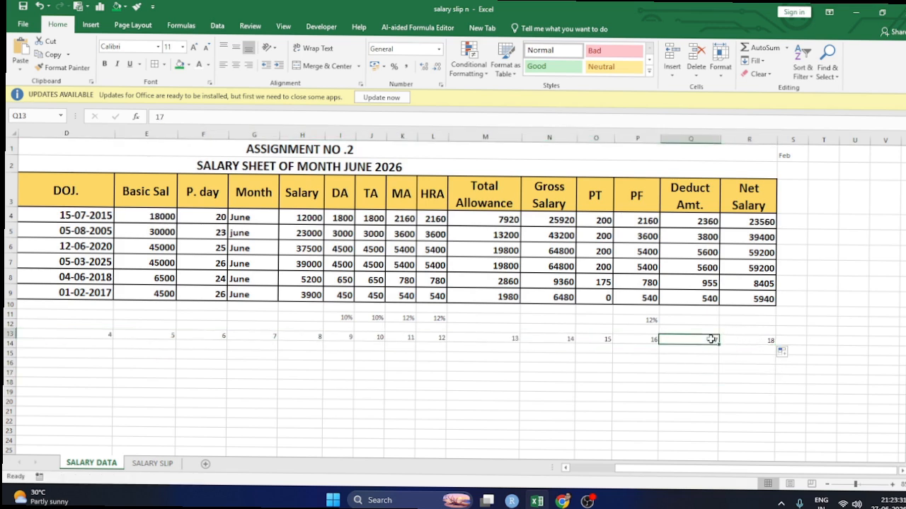
key(alt)
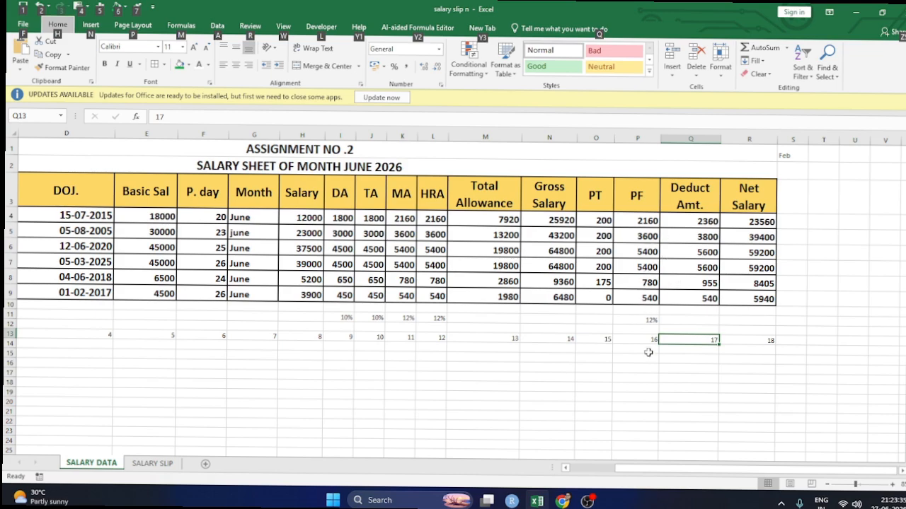
key(alt+Tab)
key(alt+Tab)
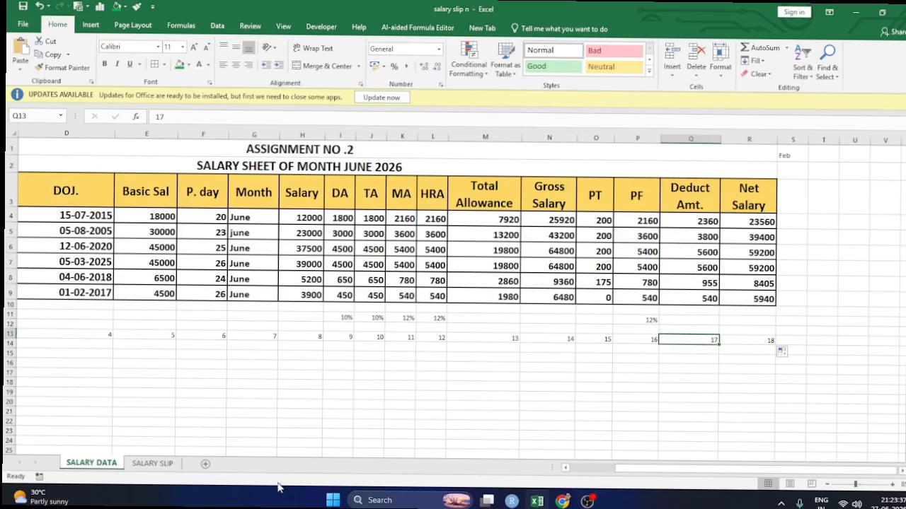
- On the SALARY SLIP sheet, set the column index of the PF VLOOKUP in D10 to 16
click(152, 463)
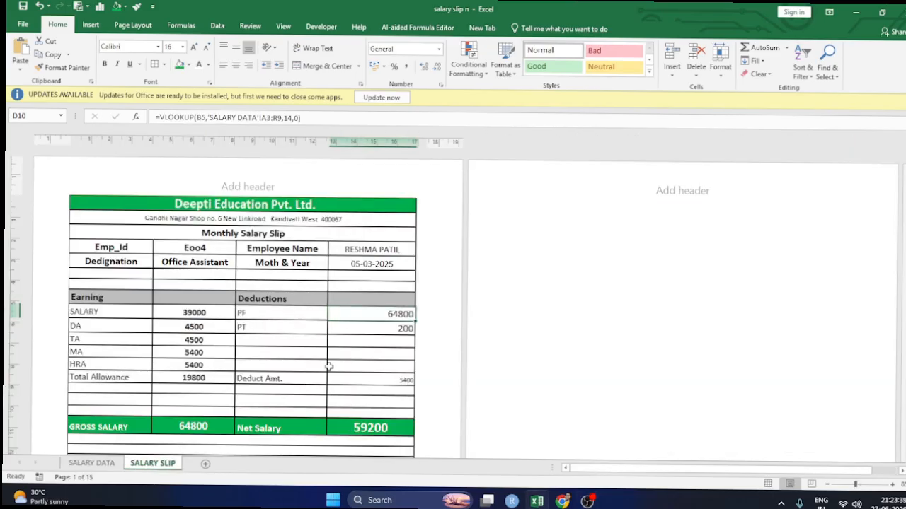
click(293, 120)
key(BackSpace)
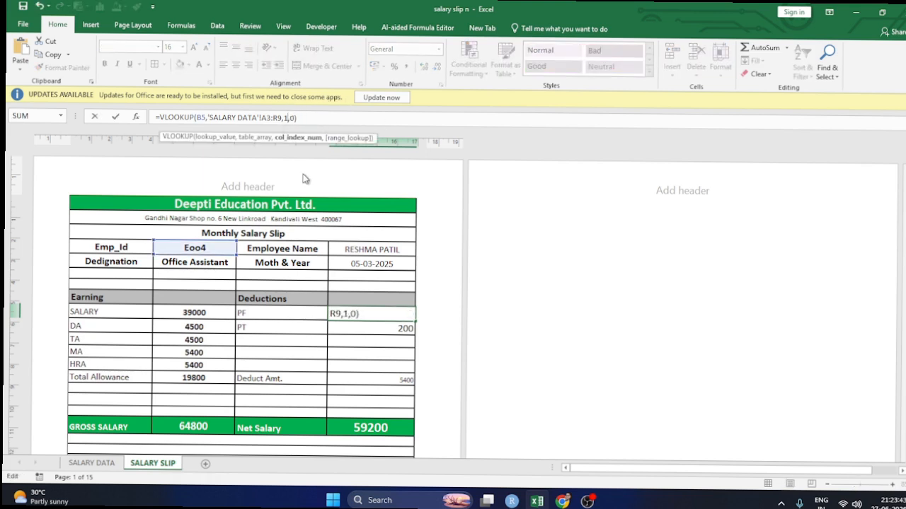
text(6)
key(BackSpace)
text(5)
key(Return)
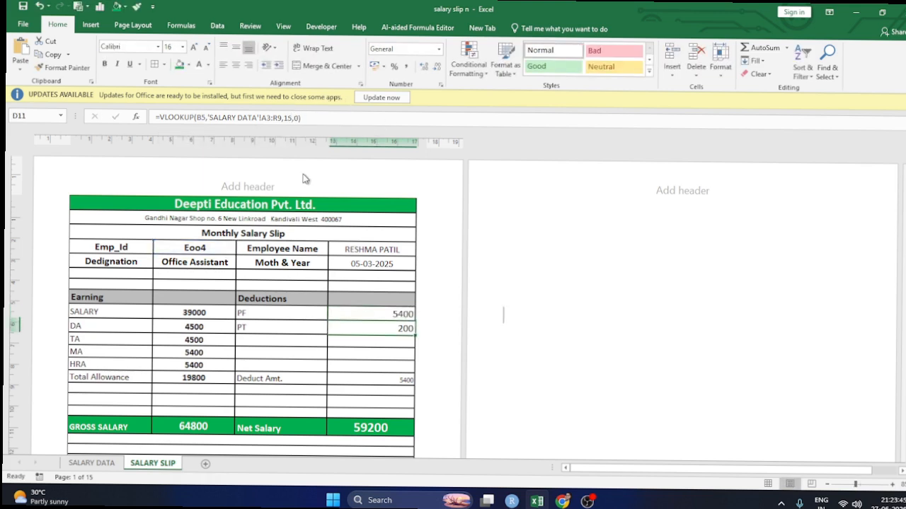
click(382, 317)
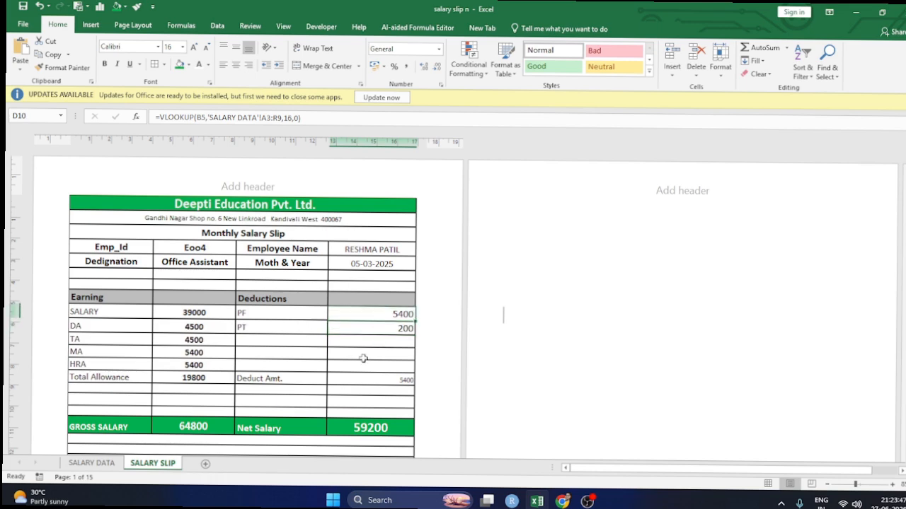
- Check the Deduct Amt. column number on SALARY DATA and set the D15 VLOOKUP's column index to 17 on the slip
click(375, 380)
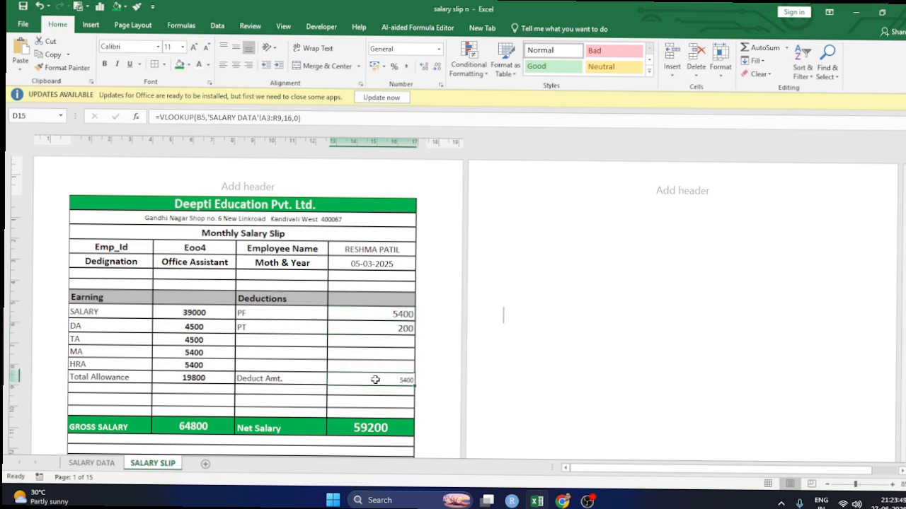
click(92, 463)
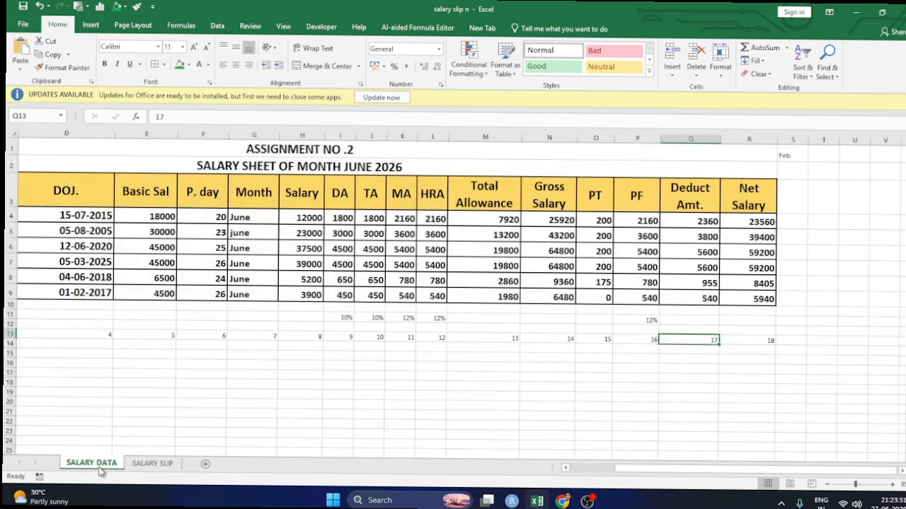
click(152, 464)
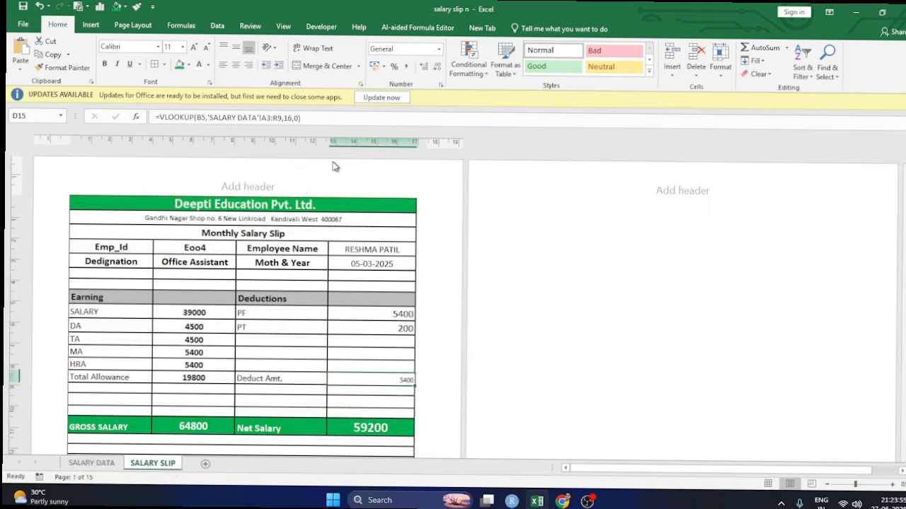
click(294, 118)
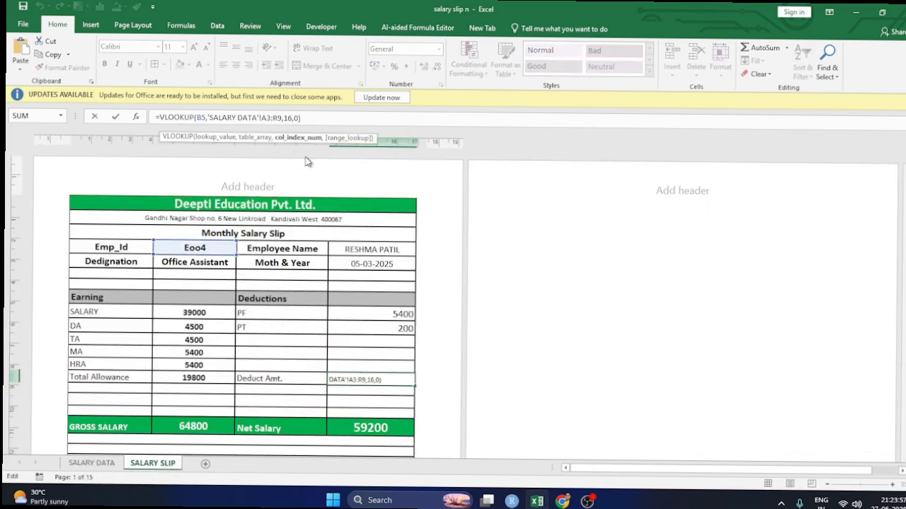
key(Return)
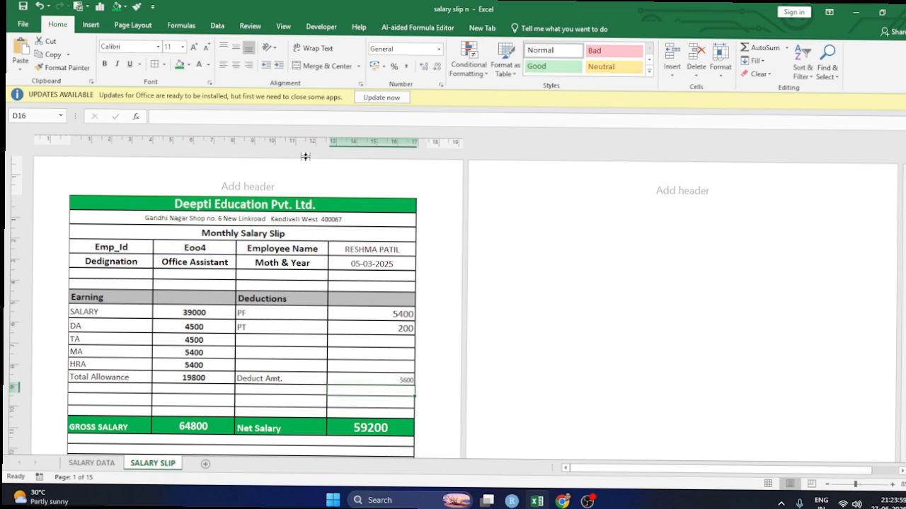
click(375, 377)
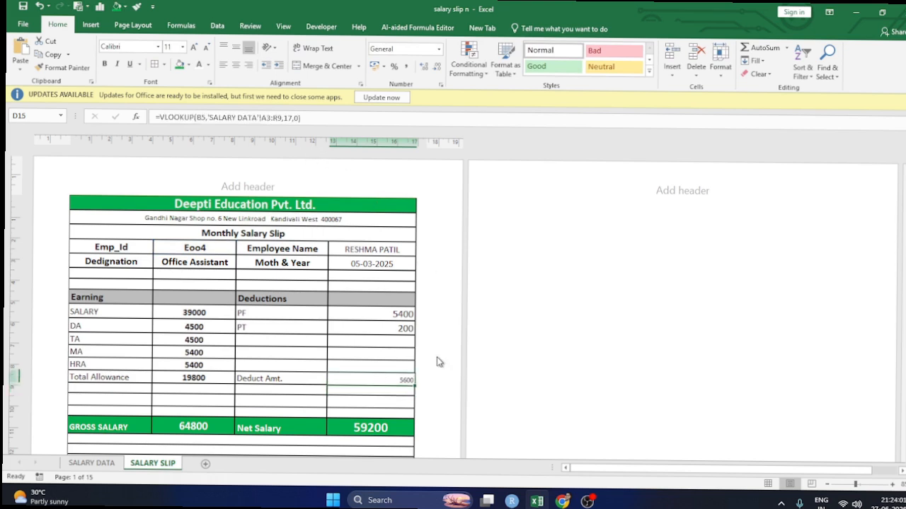
- Center the Deduct Amt. value in D15 and increase its font size
click(464, 387)
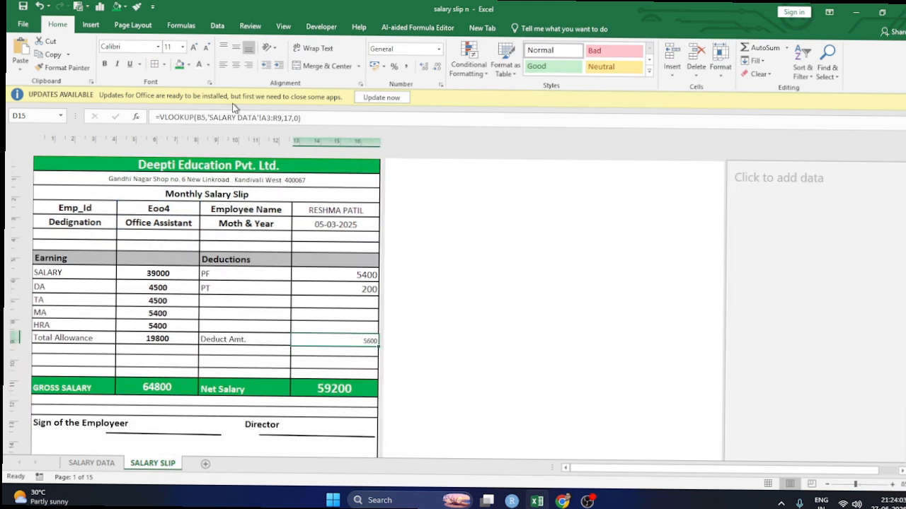
click(236, 64)
click(192, 47)
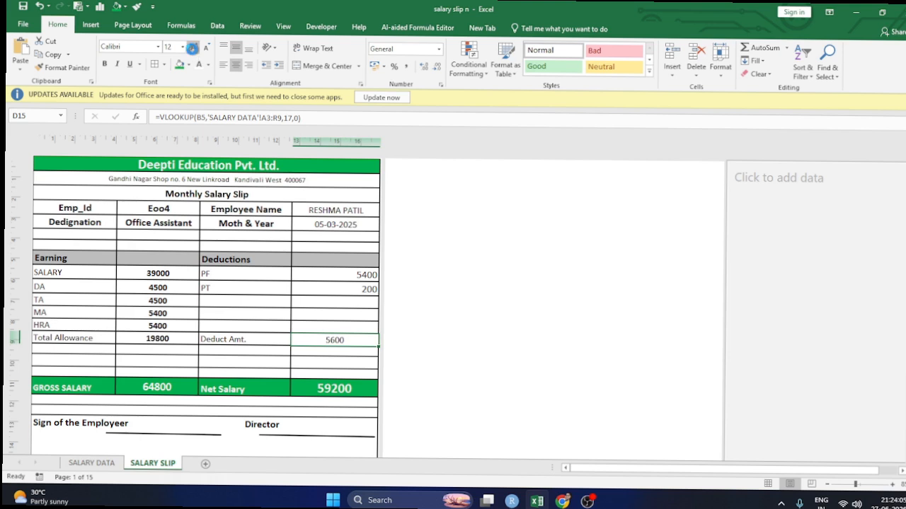
click(193, 48)
- Check the VLOOKUP formulas for Net Salary in D19 and SALARY in B10, comparing B10's index with the Salary column number on SALARY DATA
click(351, 389)
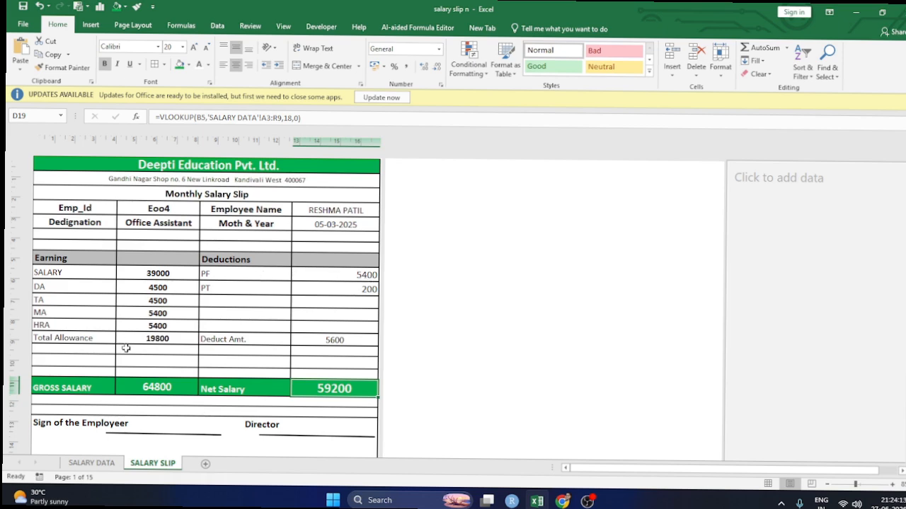
click(138, 341)
click(153, 274)
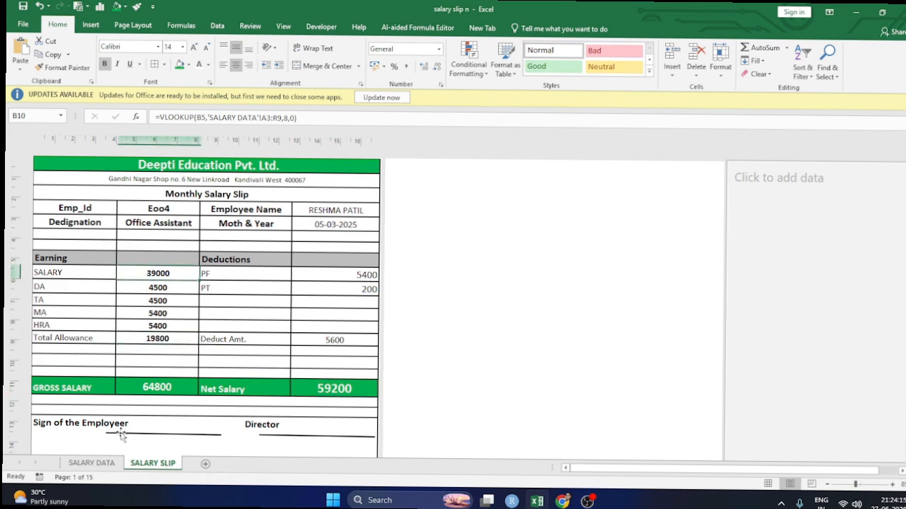
click(90, 463)
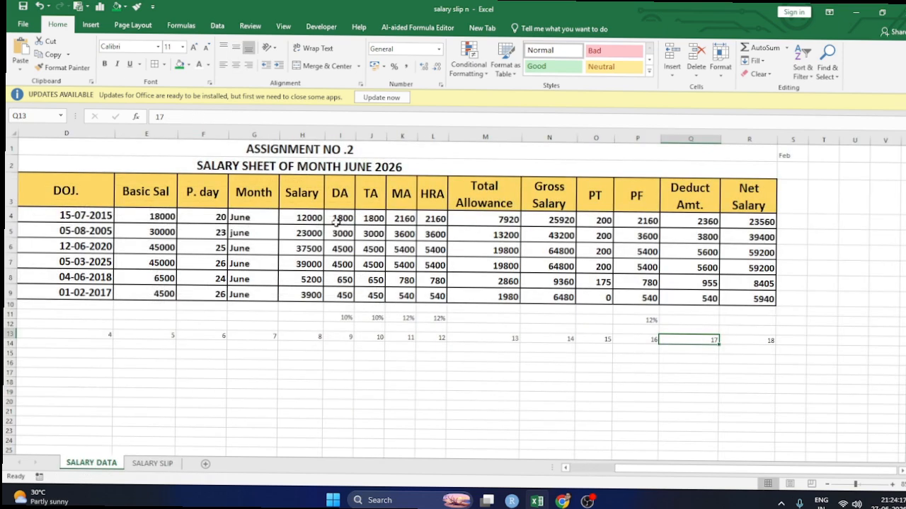
click(314, 337)
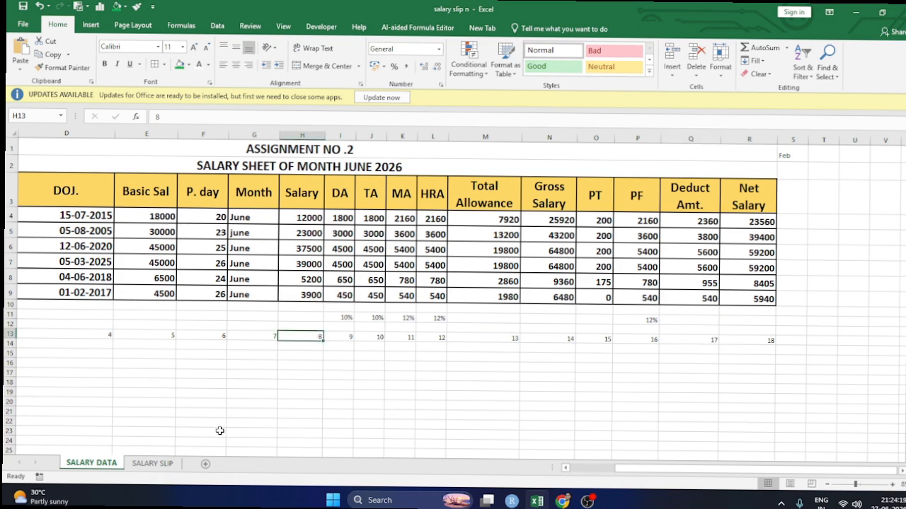
click(153, 464)
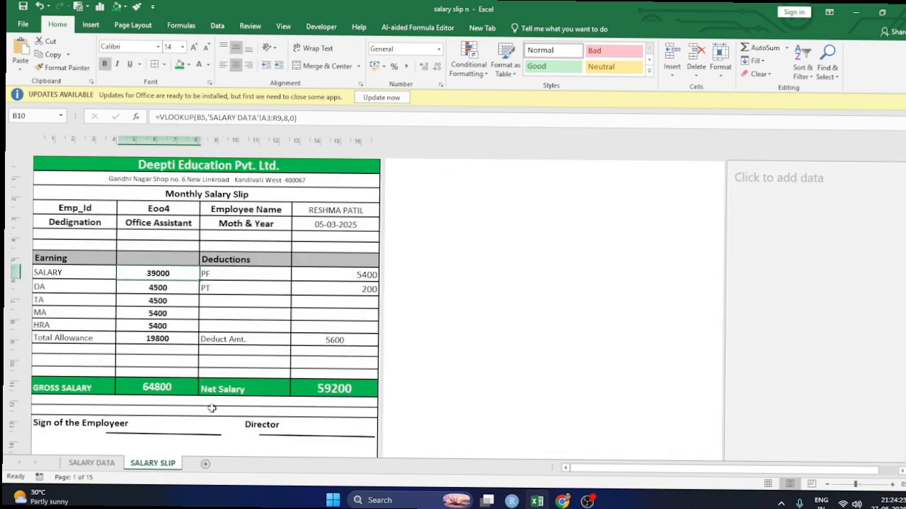
- Review the completed salary slip from the company header through earnings and deductions to the Net Salary row
click(441, 390)
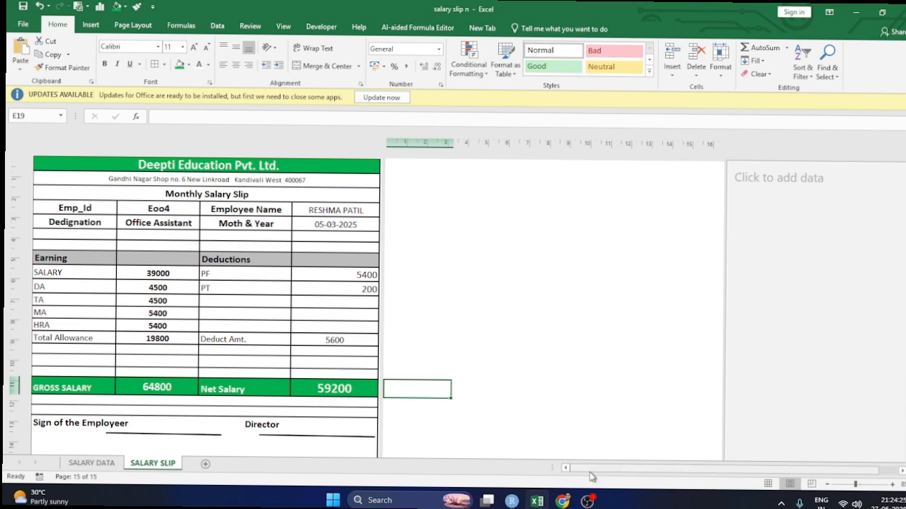
scroll(423, 366, up, 1)
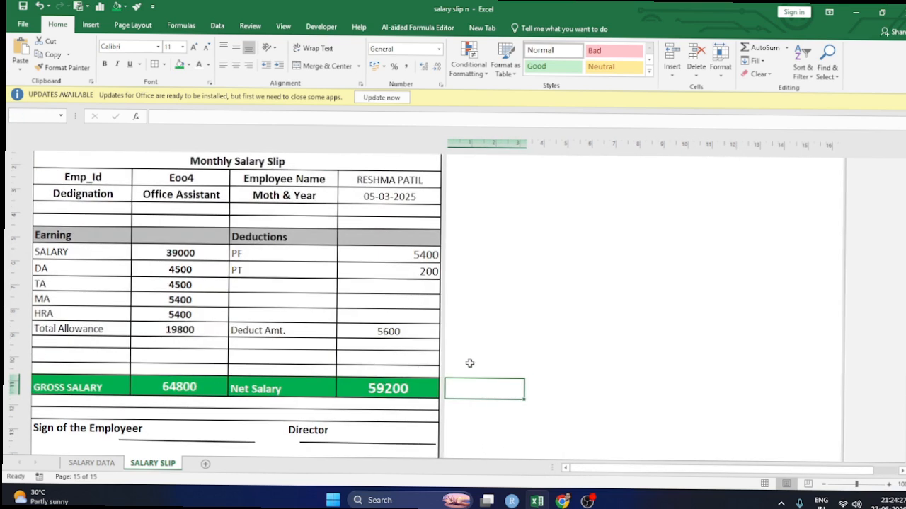
scroll(469, 357, up, 3)
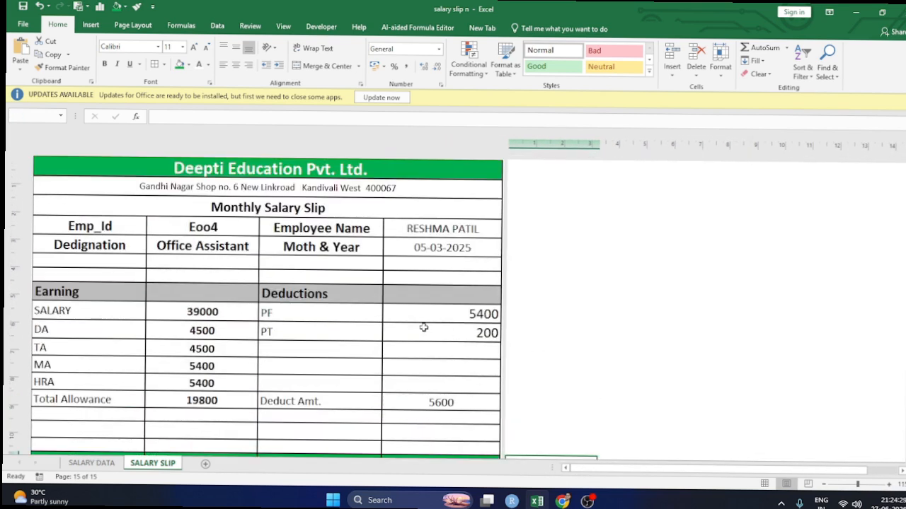
scroll(423, 328, down, 2)
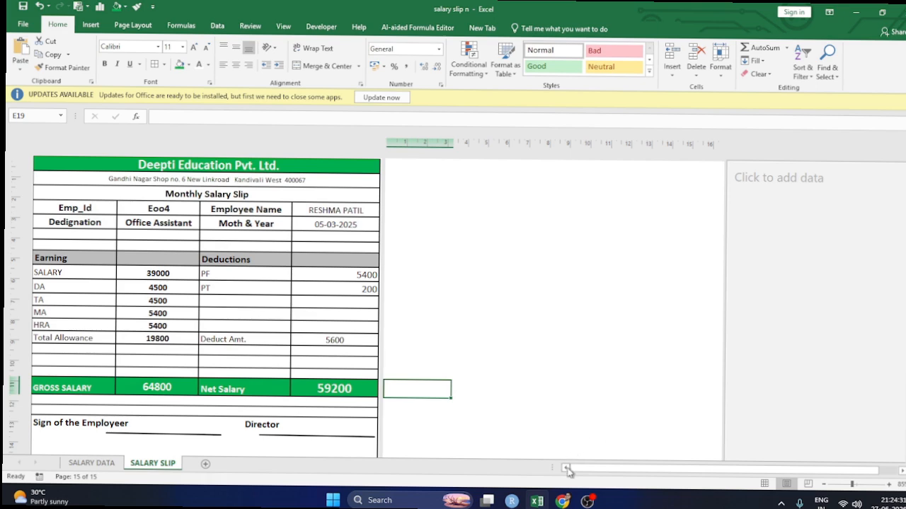
scroll(276, 298, up, 1)
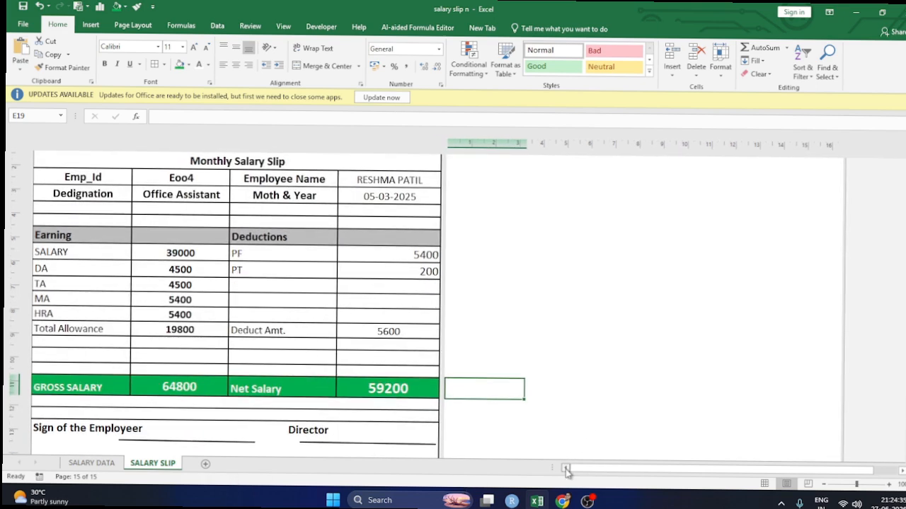
scroll(396, 332, up, 1)
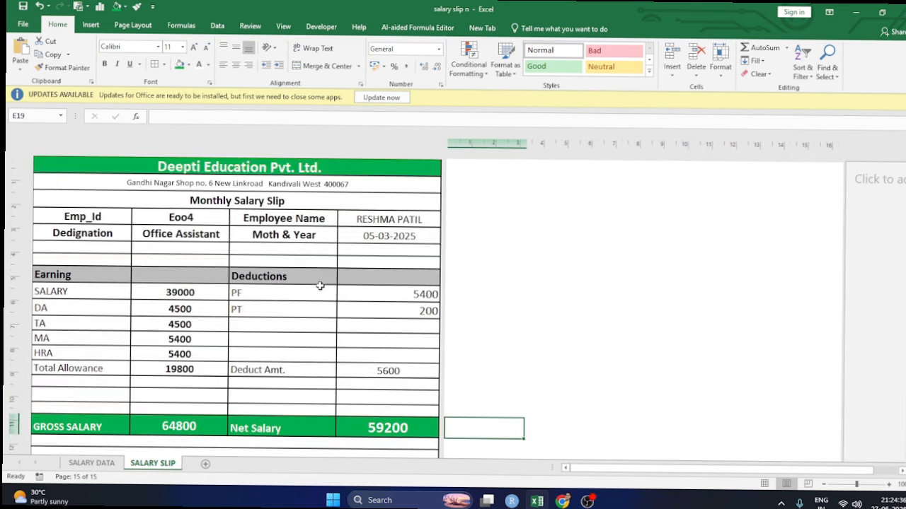
click(741, 267)
click(283, 25)
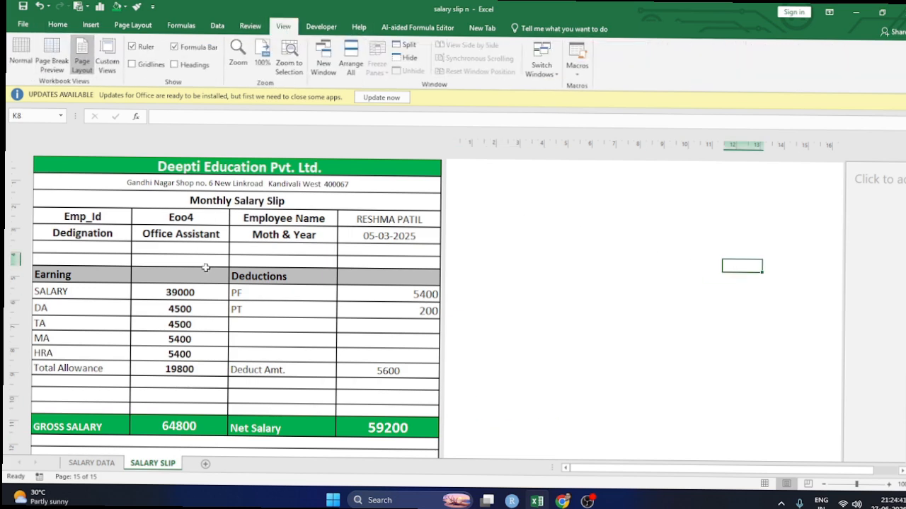
ctrl+scroll(225, 293, down, 3)
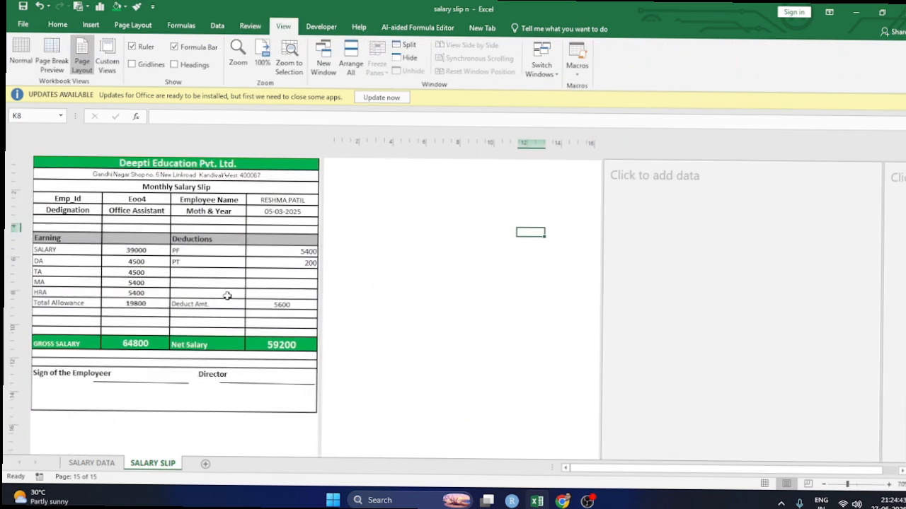
ctrl+scroll(228, 296, up, 3)
ctrl+scroll(227, 296, up, 3)
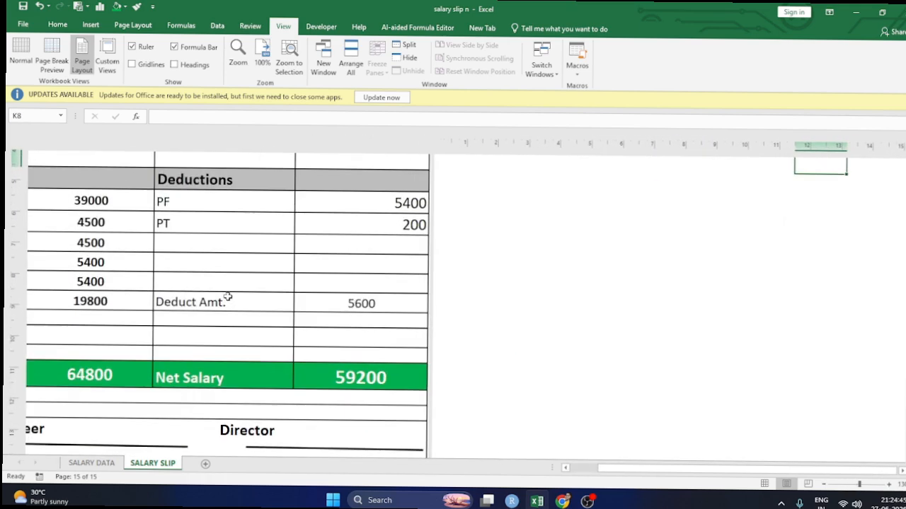
scroll(230, 295, up, 3)
scroll(230, 291, right, 2)
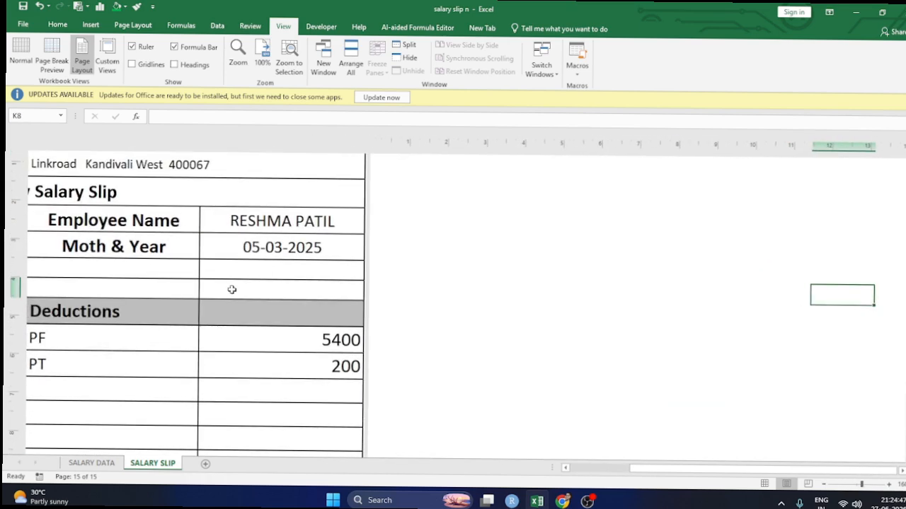
scroll(234, 290, down, 3)
scroll(221, 369, left, 3)
- Look over the numbered salary table on SALARY DATA and compare it with the employee details and amounts on SALARY SLIP
click(91, 463)
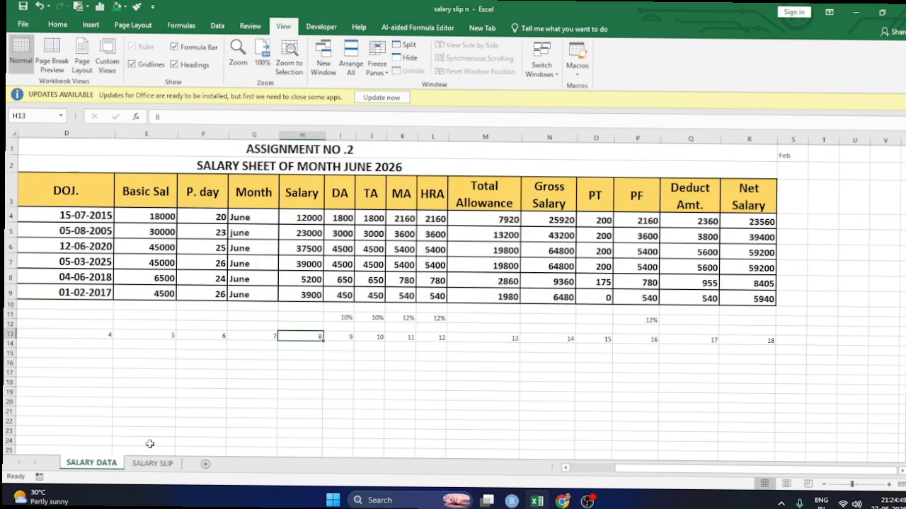
ctrl+scroll(404, 412, up, 3)
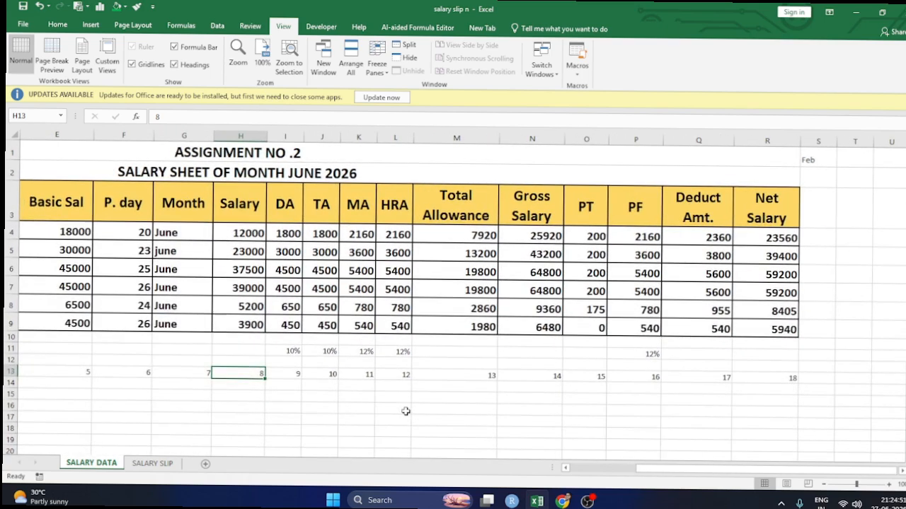
ctrl+scroll(405, 411, down, 1)
click(153, 464)
ctrl+scroll(307, 397, up, 1)
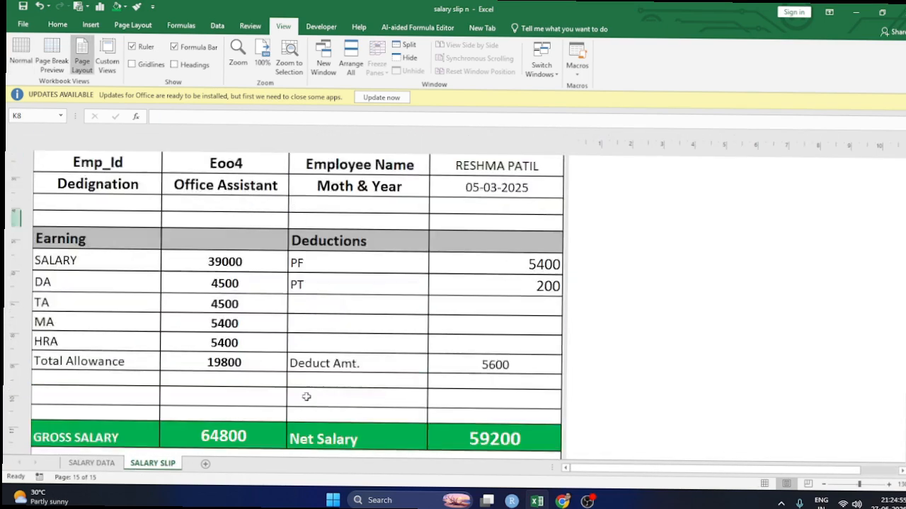
scroll(306, 397, up, 1)
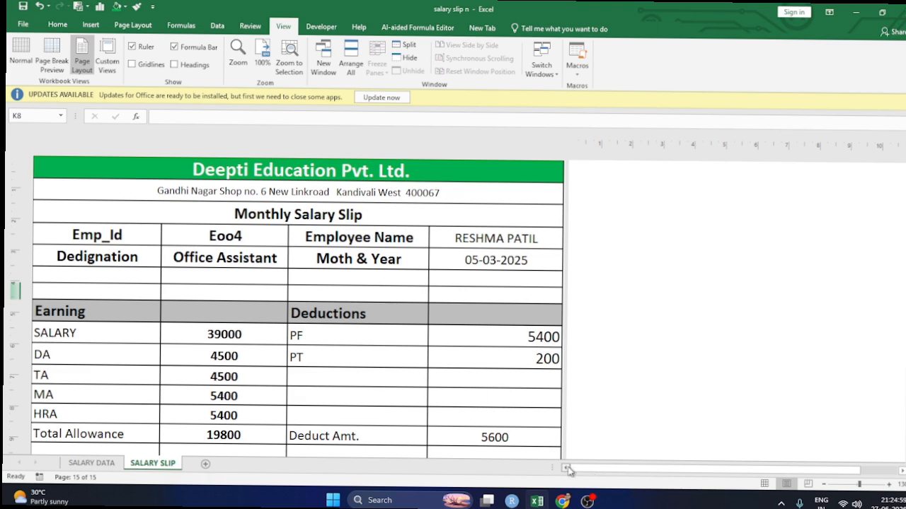
scroll(484, 306, down, 1)
scroll(483, 309, up, 1)
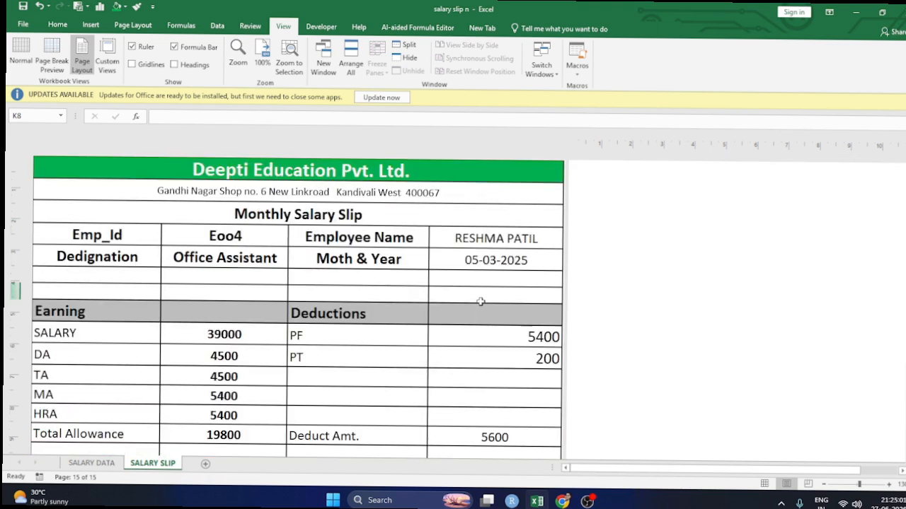